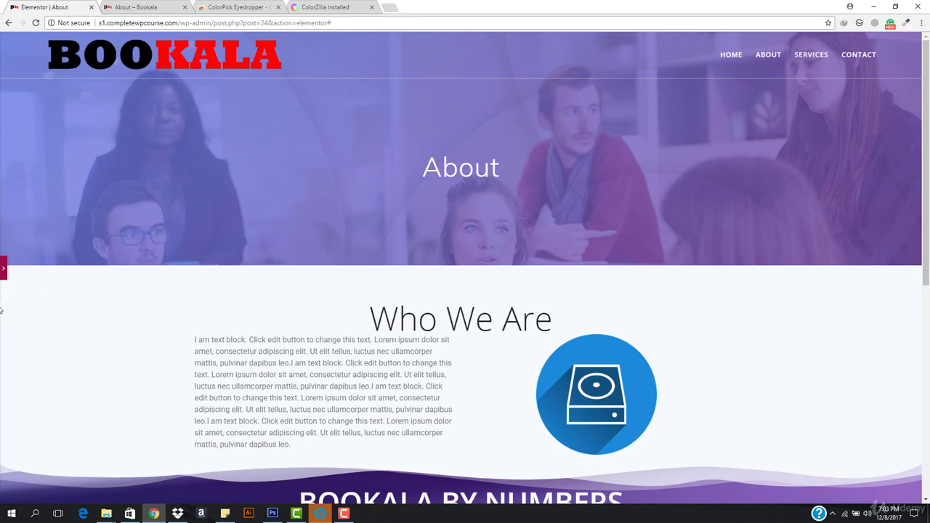
Leave the About page editor for the WordPress dashboard and view the live About page.
{"action": "left_click", "coordinate": [3, 270]}
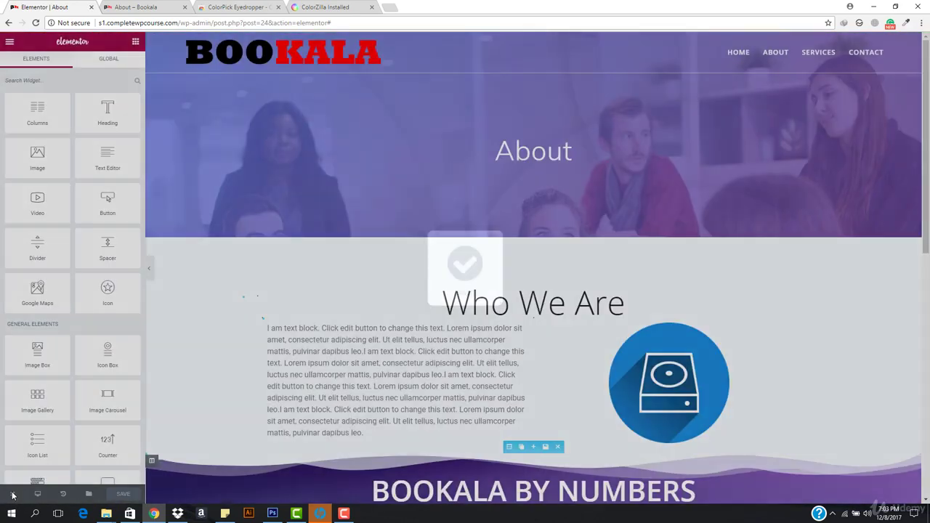
{"action": "mouse_move", "coordinate": [11, 495]}
{"action": "left_click", "coordinate": [30, 469]}
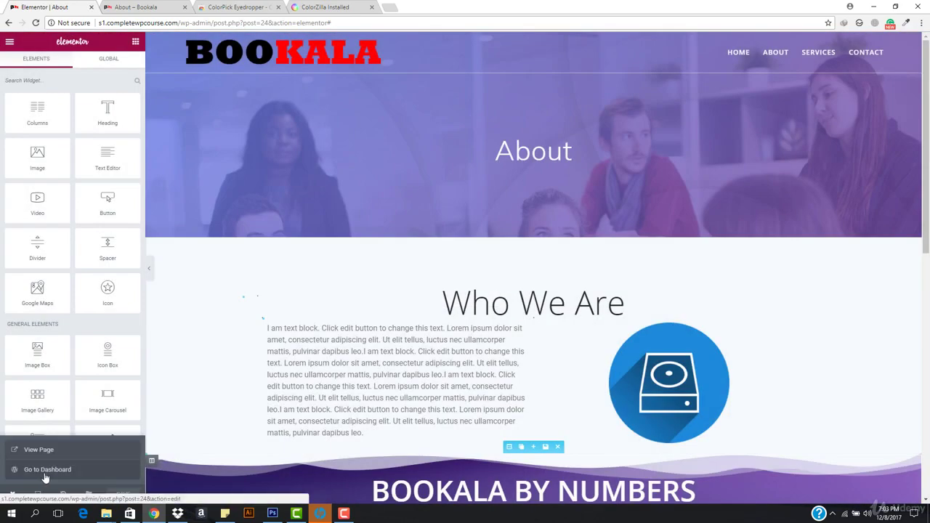
{"action": "left_click", "coordinate": [183, 7]}
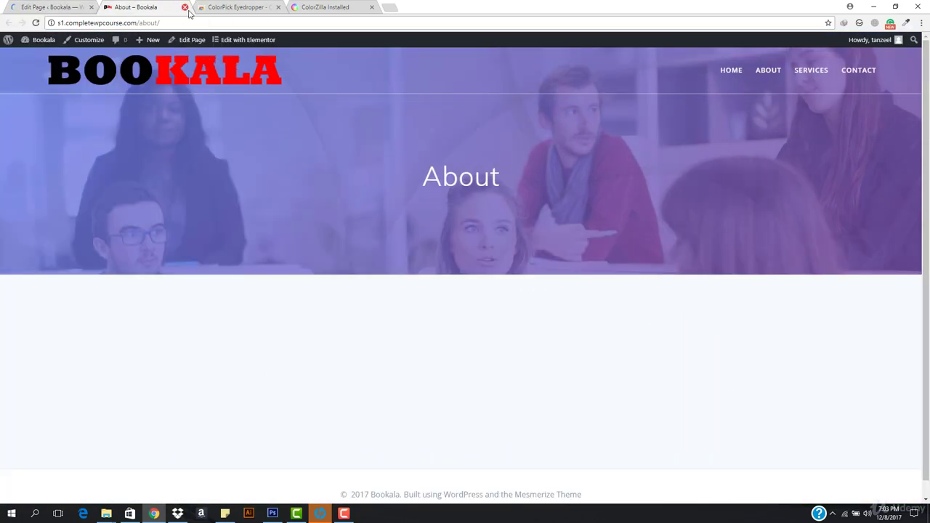
Close the live About, colour picker and ColorZilla Installed browser tabs.
{"action": "left_click", "coordinate": [183, 7]}
{"action": "left_click", "coordinate": [185, 7]}
{"action": "left_click", "coordinate": [192, 7]}
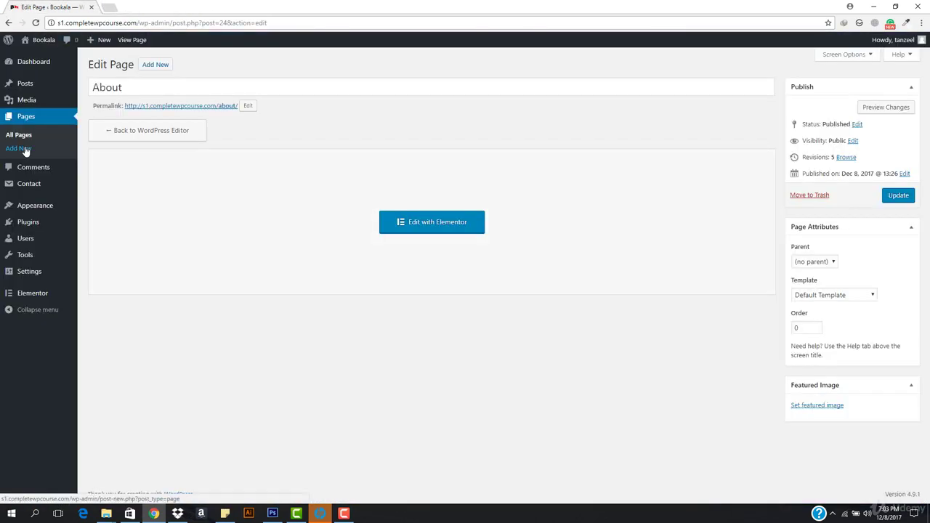
Publish a new page titled 'Contact' and open it in Elementor.
{"action": "left_click", "coordinate": [22, 150]}
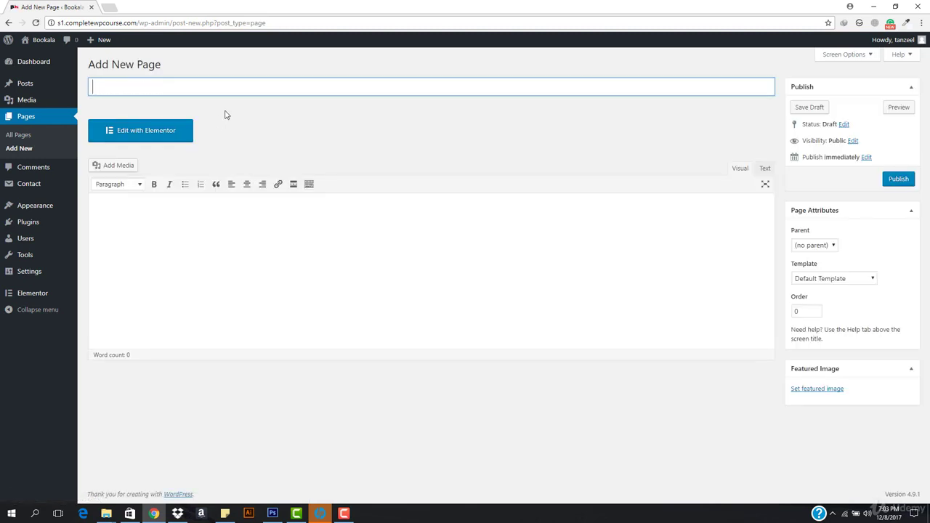
{"action": "type", "text": "Ser"}
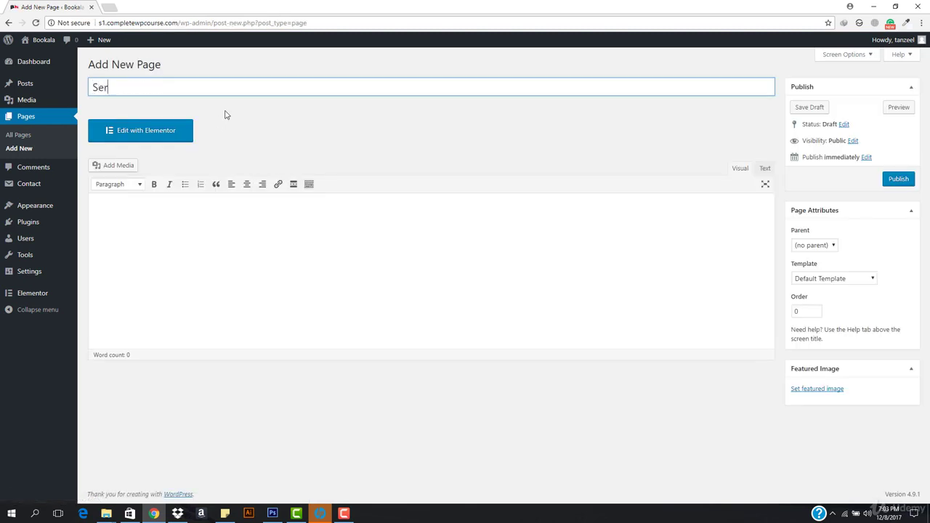
{"action": "type", "text": "vices"}
{"action": "key", "text": "ctrl+a"}
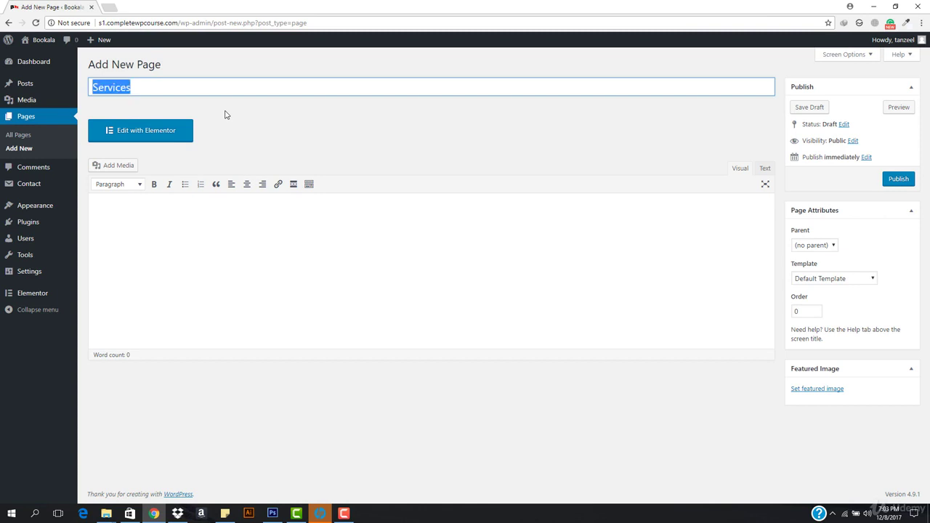
{"action": "type", "text": "Contact"}
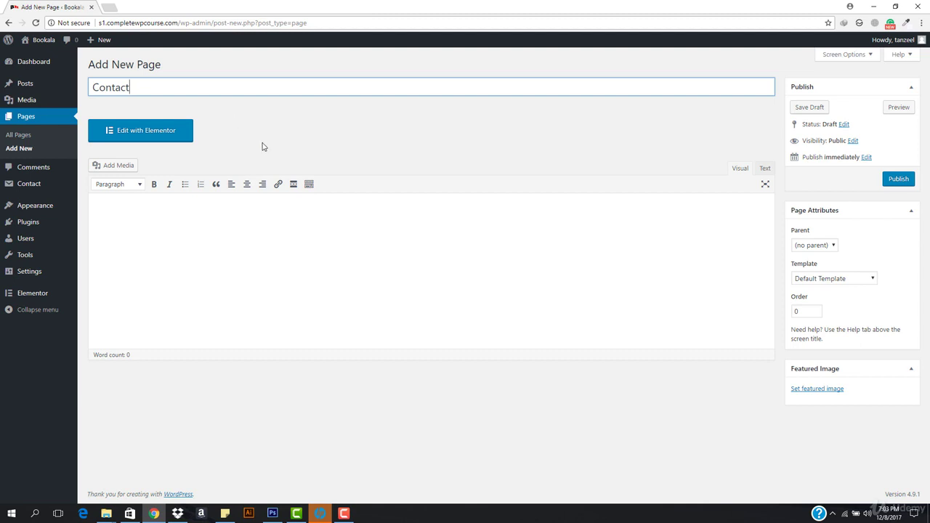
{"action": "left_click", "coordinate": [901, 181]}
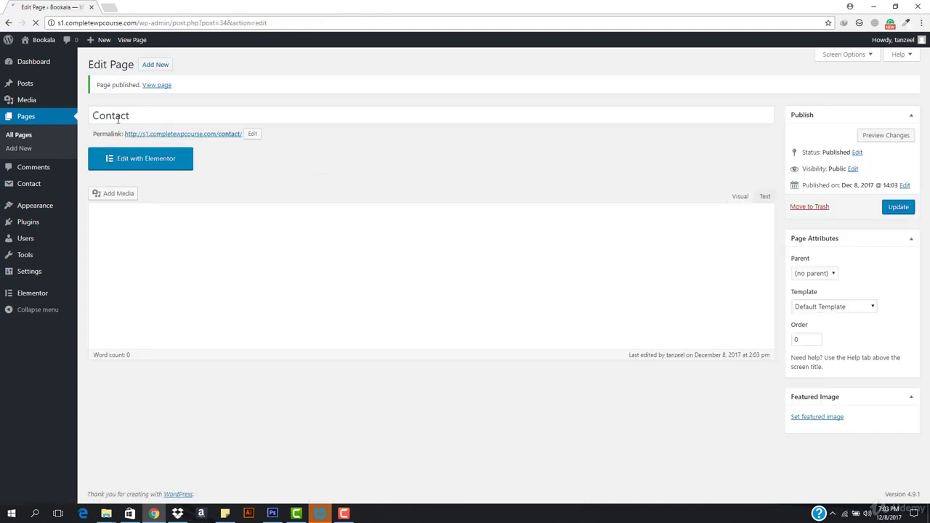
{"action": "left_click", "coordinate": [152, 160]}
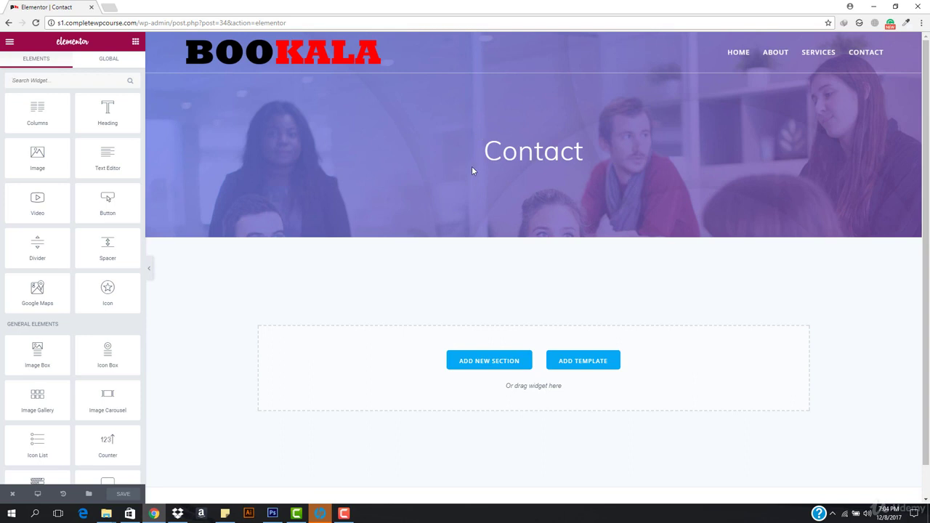
Start a new section in the empty drop area of the Contact page.
{"action": "scroll", "coordinate": [341, 301], "scroll_direction": "down", "scroll_amount": 1}
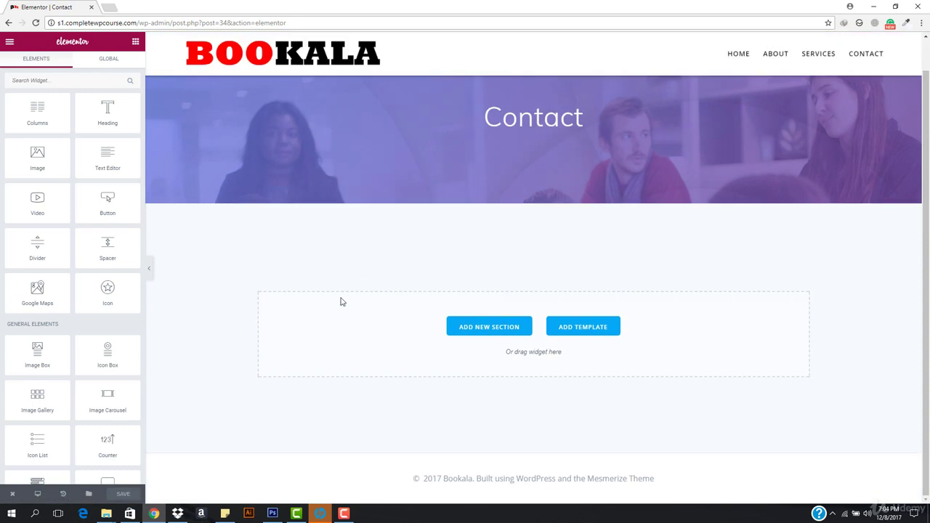
{"action": "scroll", "coordinate": [342, 301], "scroll_direction": "up", "scroll_amount": 1}
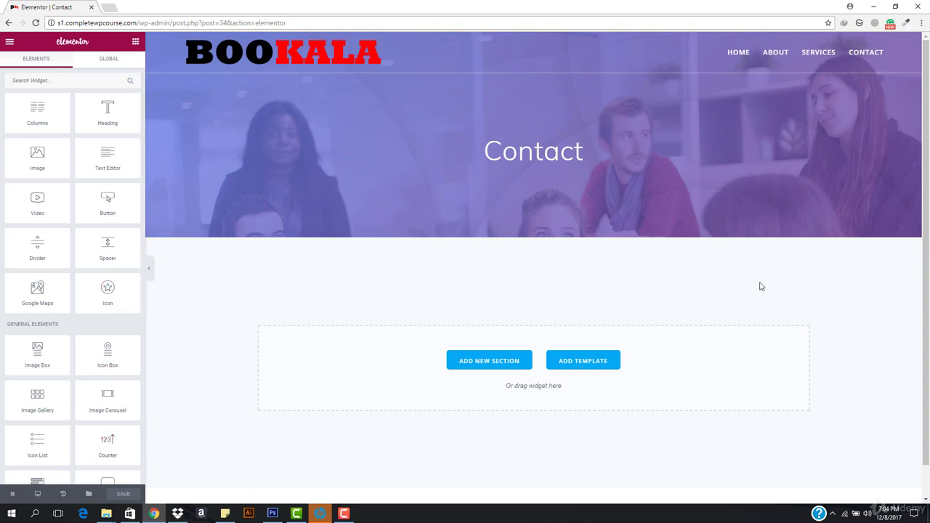
{"action": "scroll", "coordinate": [806, 240], "scroll_direction": "down", "scroll_amount": 1}
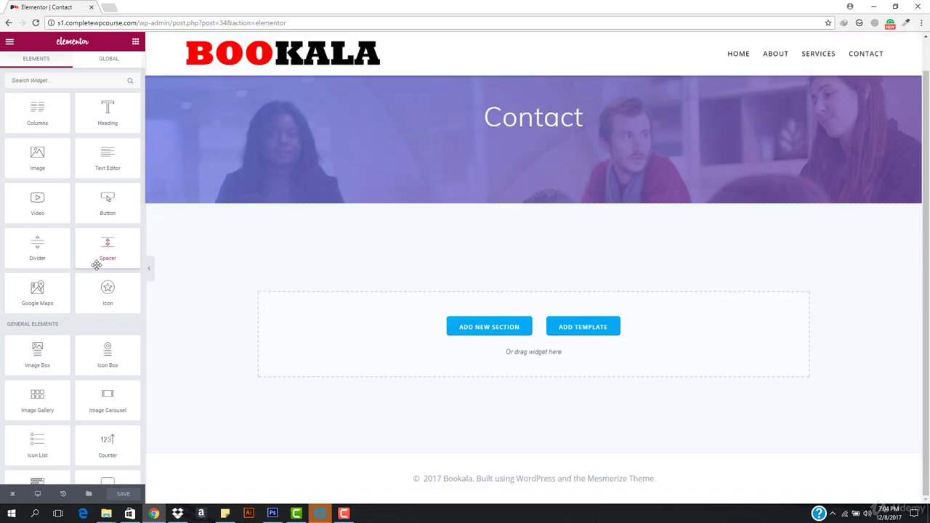
{"action": "scroll", "coordinate": [420, 245], "scroll_direction": "up", "scroll_amount": 1}
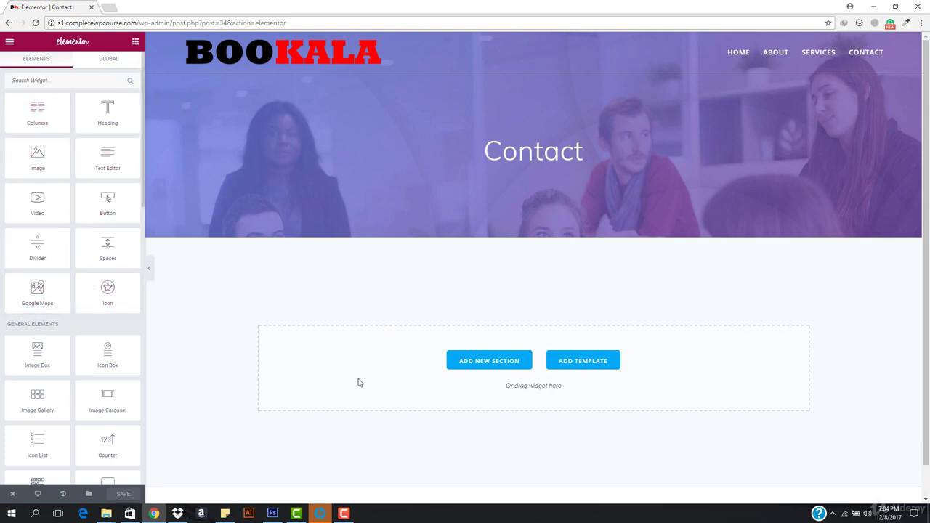
{"action": "left_click", "coordinate": [480, 361]}
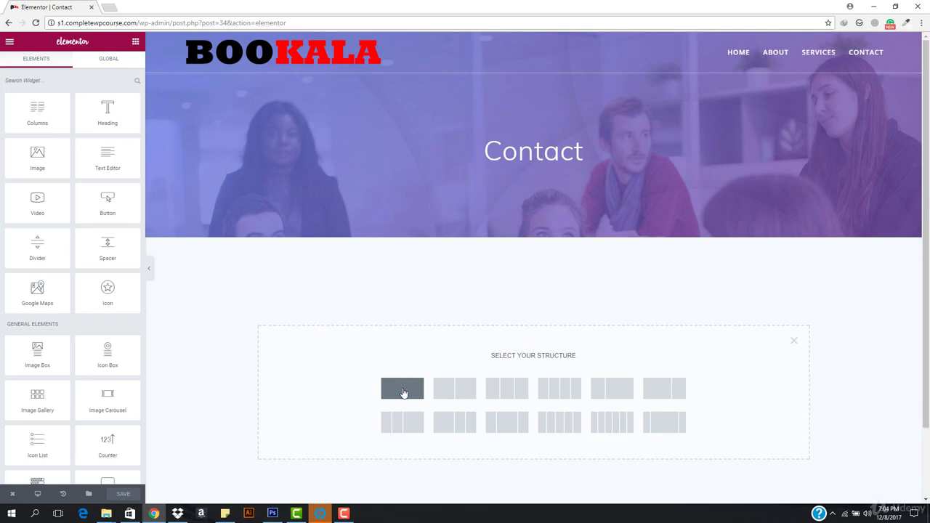
Choose the two-column structure, drop a Text Editor widget into the left column, and select it.
{"action": "left_click", "coordinate": [452, 393]}
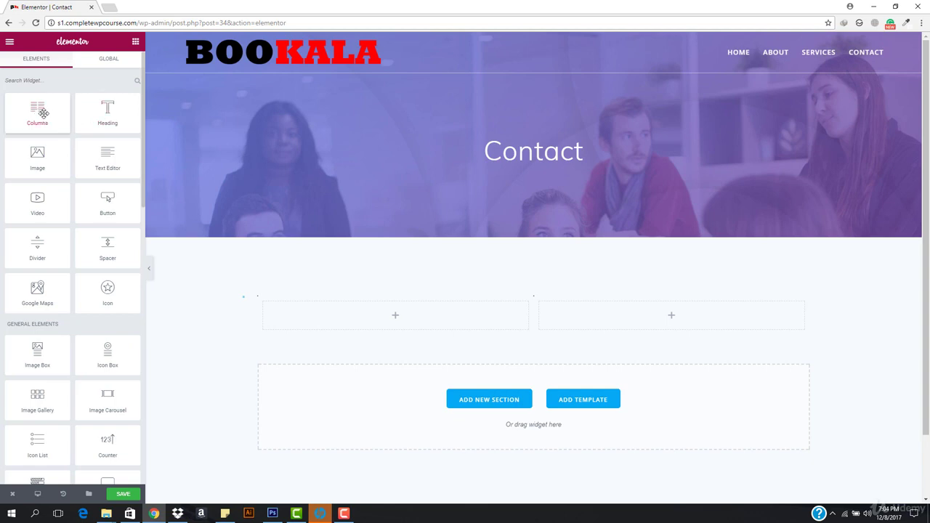
{"action": "left_click_drag", "start_coordinate": [43, 113], "coordinate": [436, 313]}
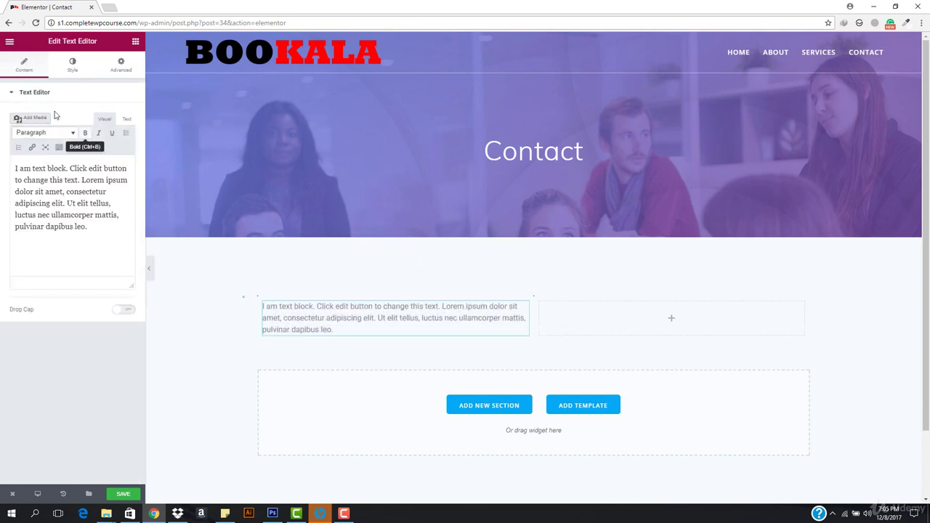
{"action": "left_click", "coordinate": [135, 40]}
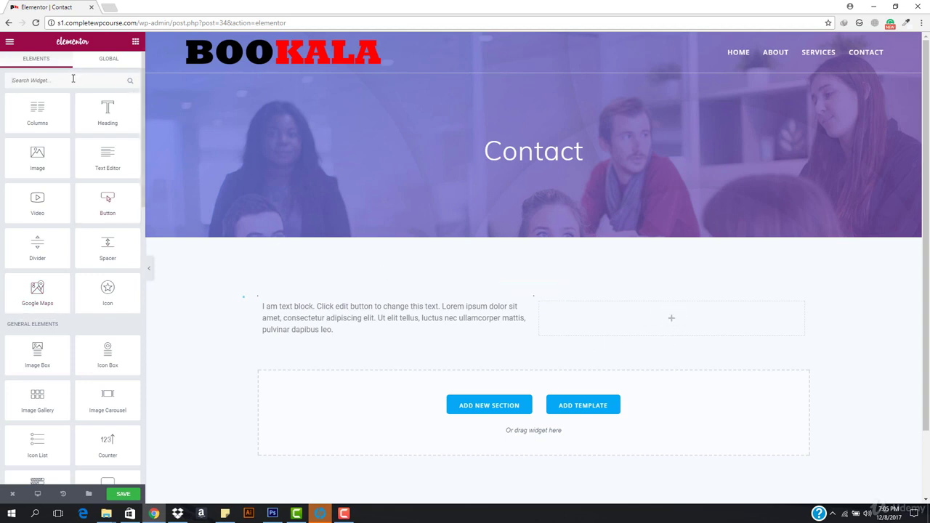
{"action": "left_click", "coordinate": [338, 311]}
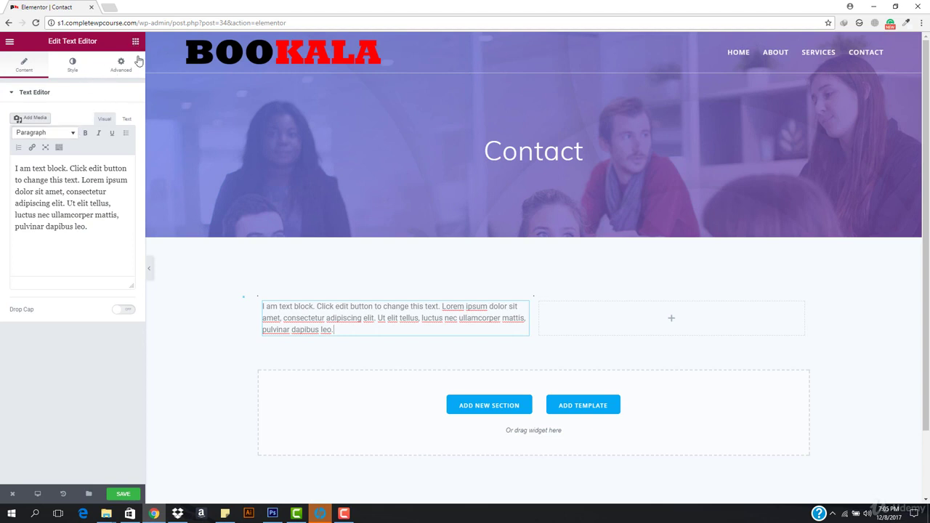
Replace the placeholder with an Email line giving the site's contact address, then start a PHONE line.
{"action": "triple_click", "coordinate": [367, 327]}
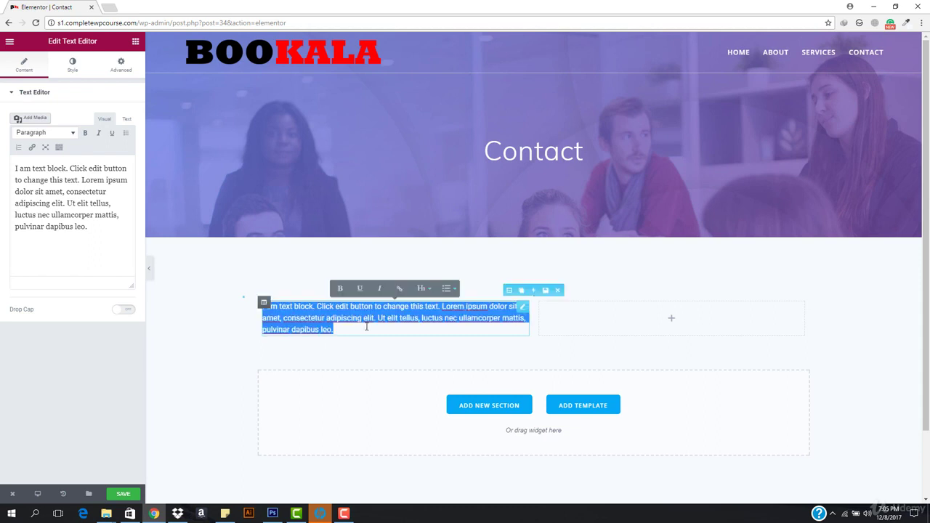
{"action": "type", "text": "G"}
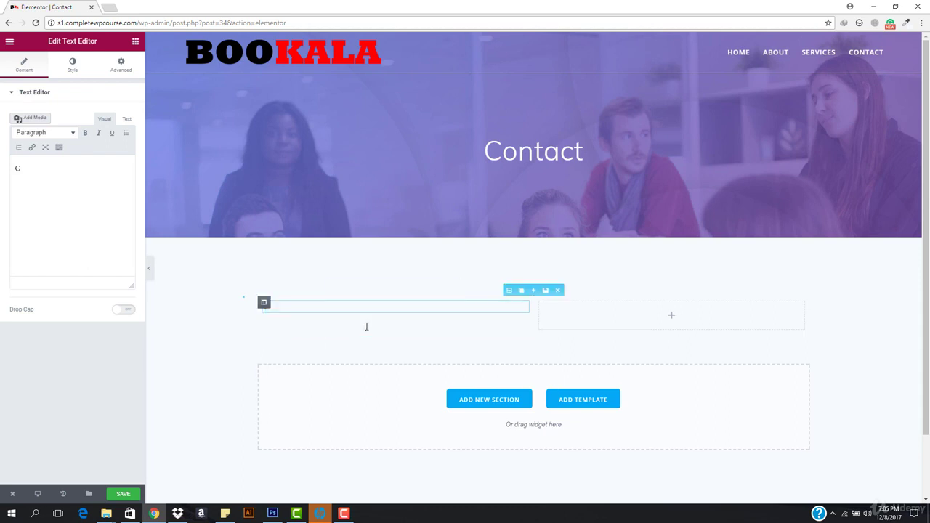
{"action": "key", "text": "BackSpace"}
{"action": "key", "text": "BackSpace"}
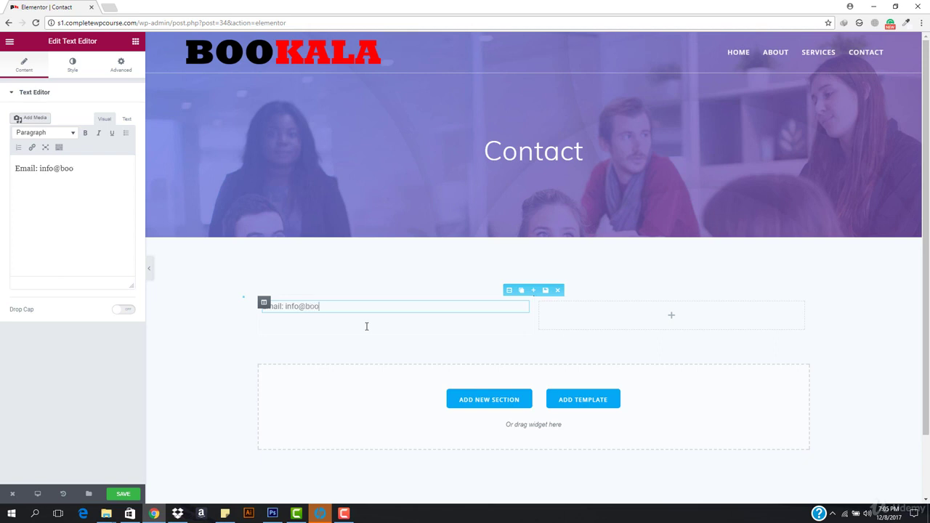
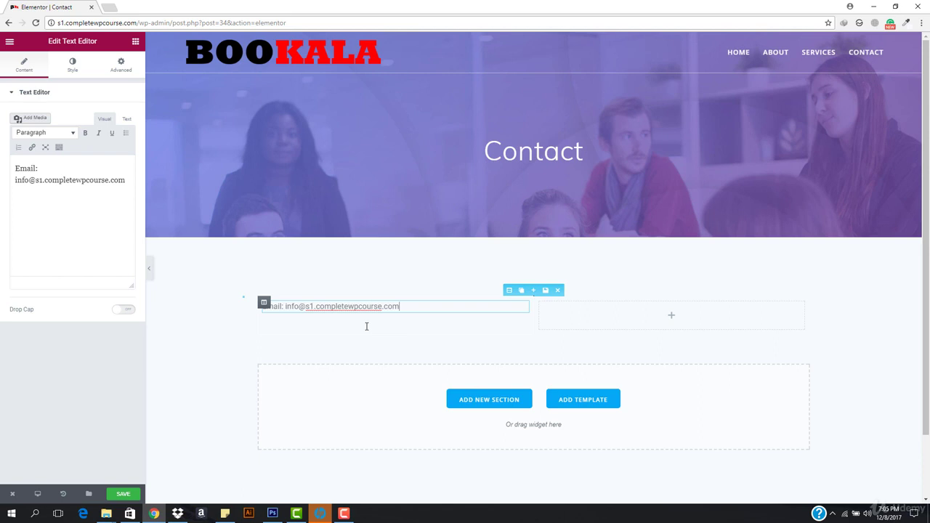
{"action": "key", "text": "Return"}
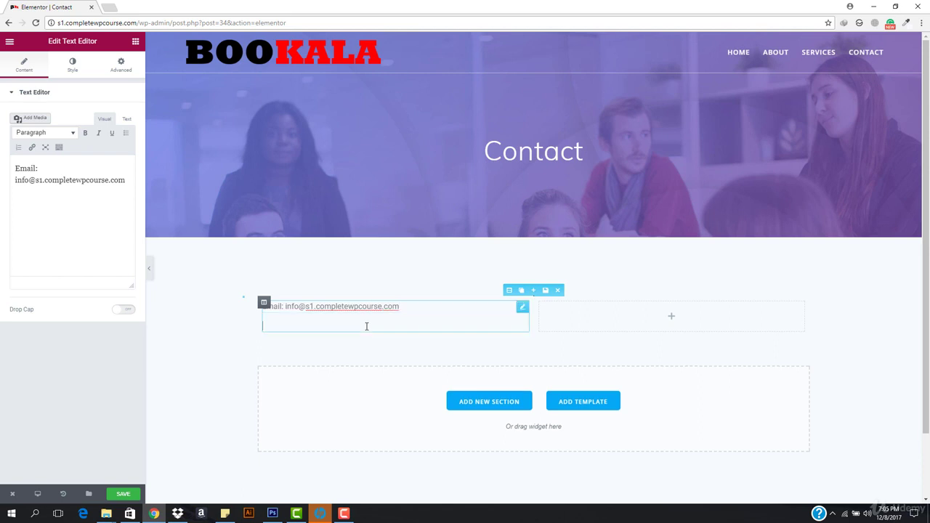
{"action": "type", "text": "PHONE:"}
{"action": "key", "text": "shift+Home"}
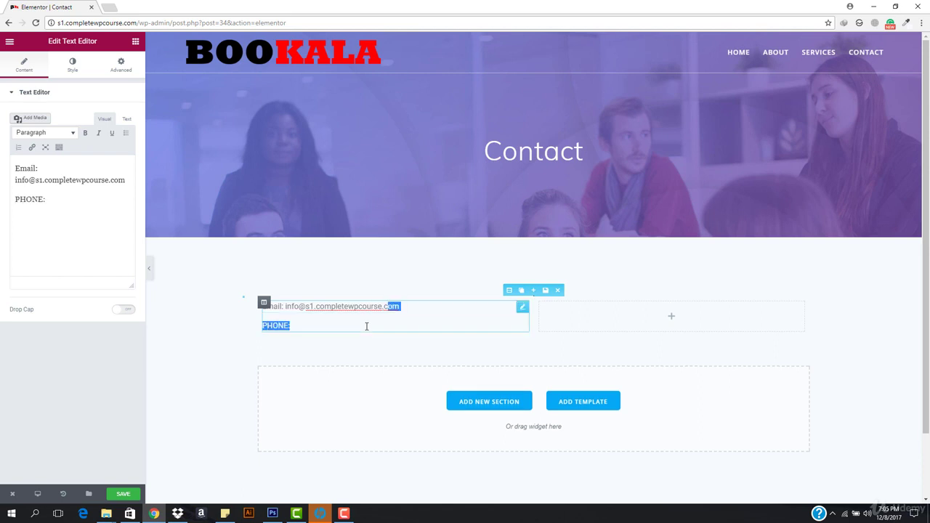
Make the PHONE: label bold and enter the phone number after it.
{"action": "key", "text": "ctrl+b"}
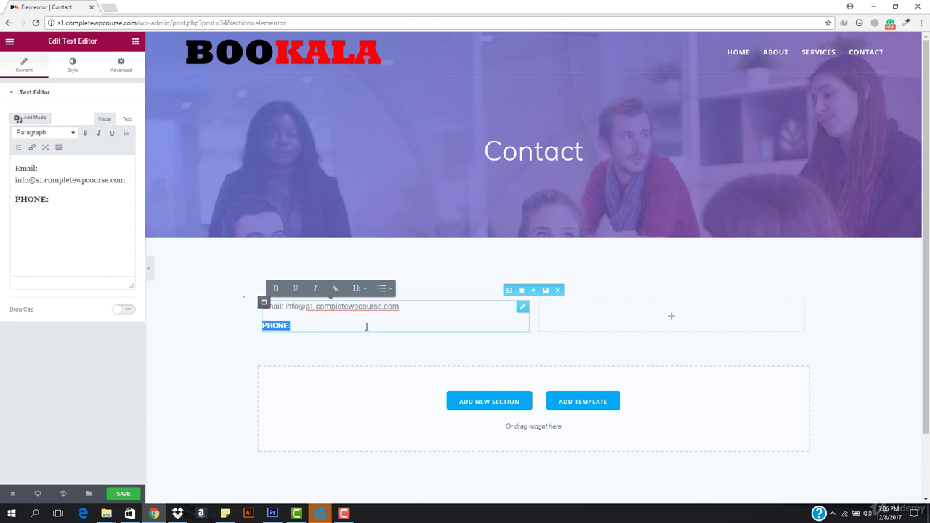
{"action": "left_click", "coordinate": [366, 326]}
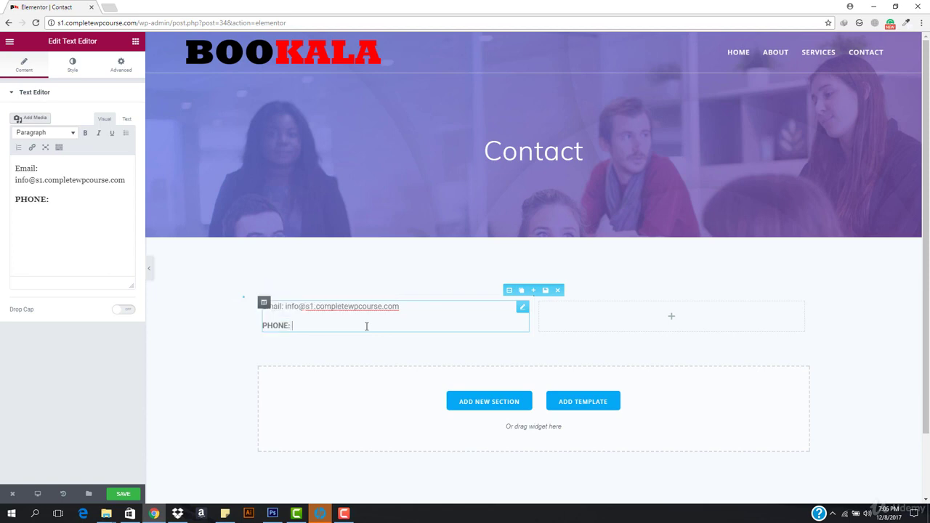
{"action": "type", "text": "+123"}
{"action": "key", "text": "BackSpace"}
{"action": "key", "text": "BackSpace"}
{"action": "type", "text": "234 5678975"}
{"action": "key", "text": "Return"}
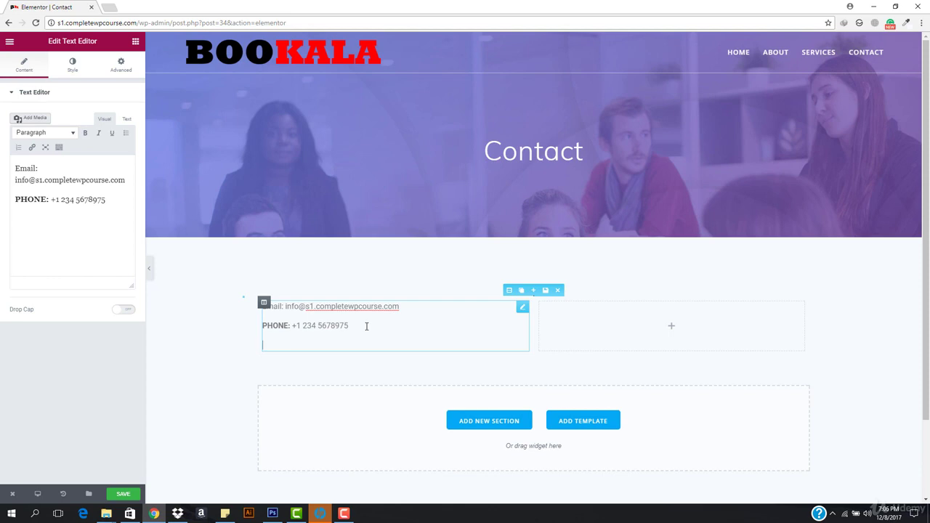
Add an Address line with a sample street address, postcode and country, then finish editing.
{"action": "type", "text": "Address: Bla Str"}
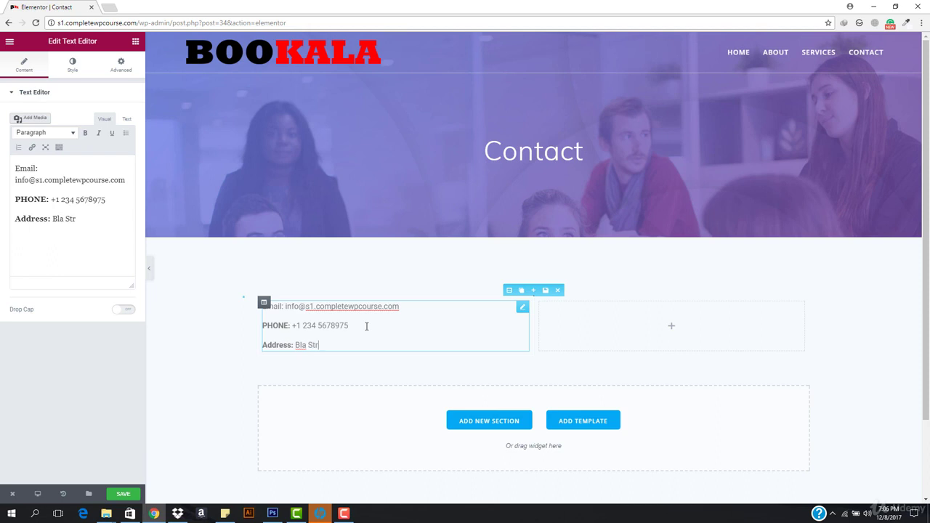
{"action": "type", "text": "eet, Bla"}
{"action": "type", "text": " hour"}
{"action": "type", "text": "se n"}
{"action": "type", "text": "un"}
{"action": "type", "text": "mber"}
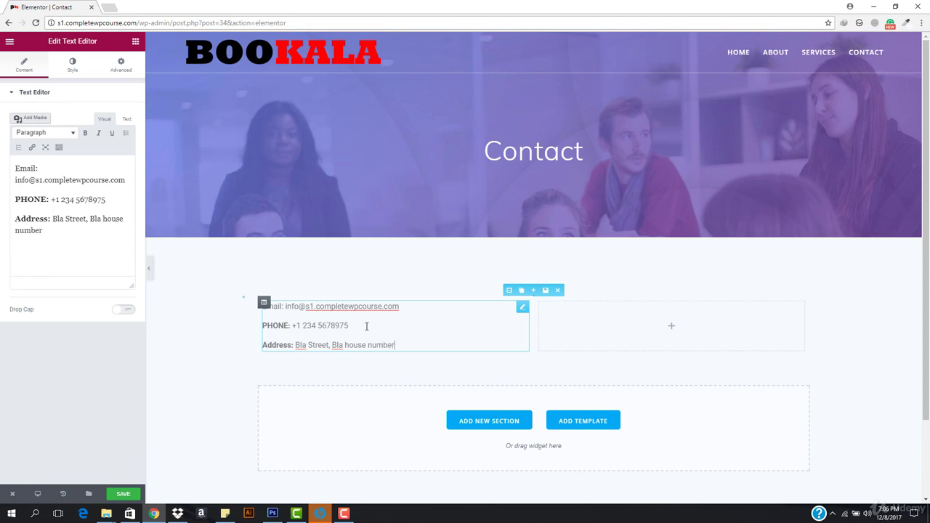
{"action": "type", "text": ", Bla Corner,"}
{"action": "key", "text": "Return"}
{"action": "key", "text": "BackSpace"}
{"action": "type", "text": "MIA"}
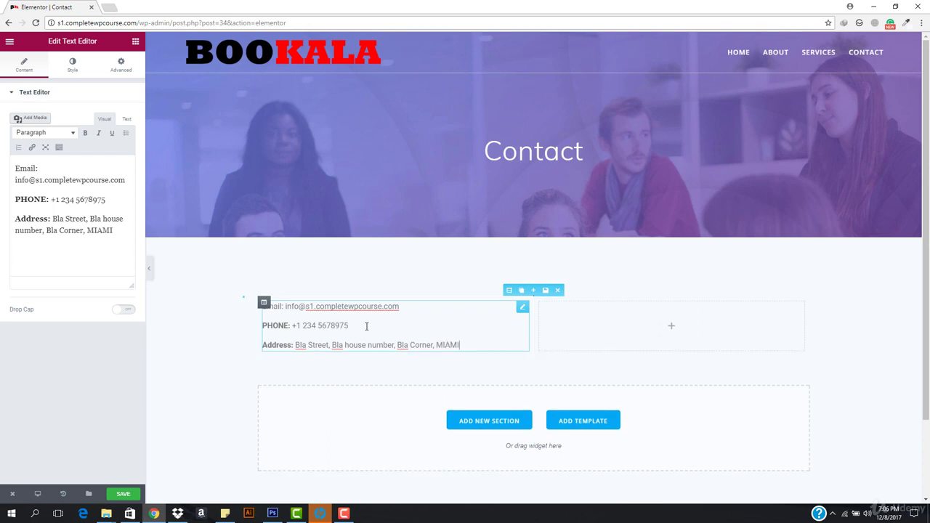
{"action": "type", "text": "00, US"}
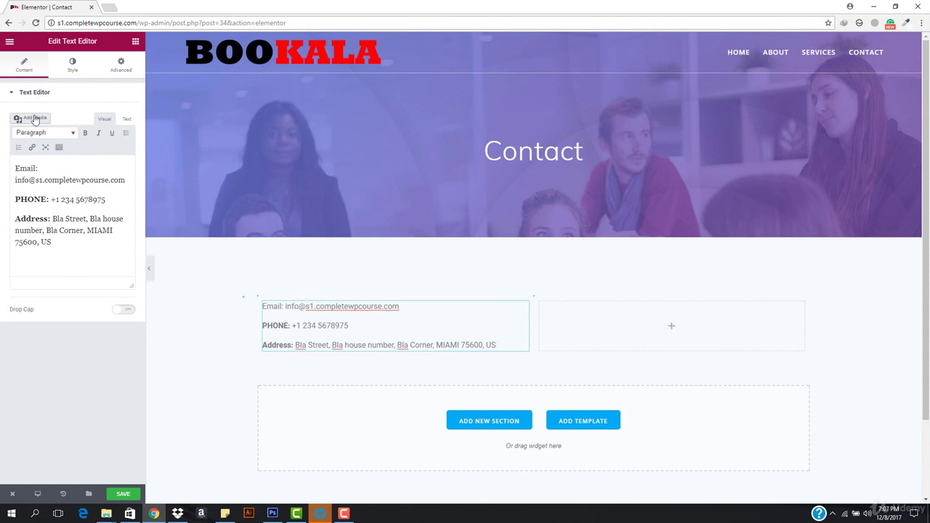
{"action": "left_click", "coordinate": [135, 41]}
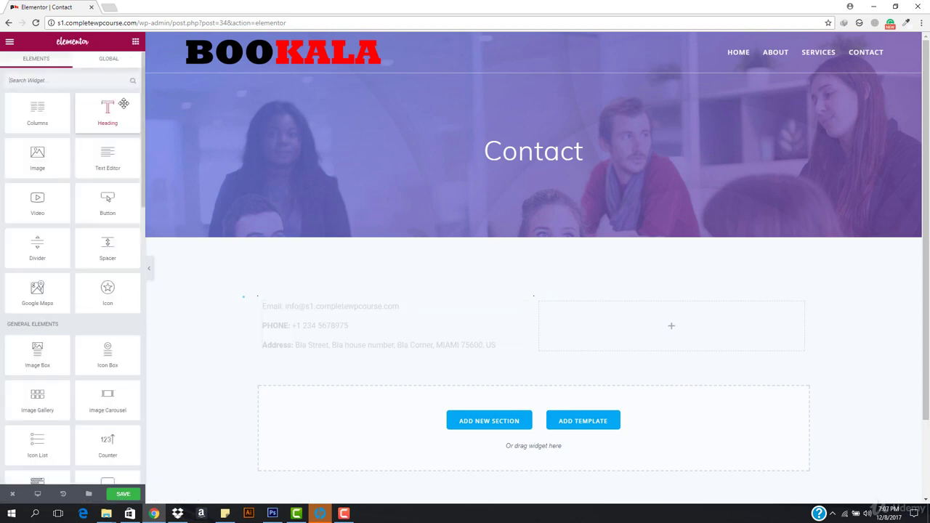
Load the live Bookala site, s1.completewpcourse.com, in a new browser tab.
{"action": "left_click", "coordinate": [107, 8]}
{"action": "type", "text": "s1"}
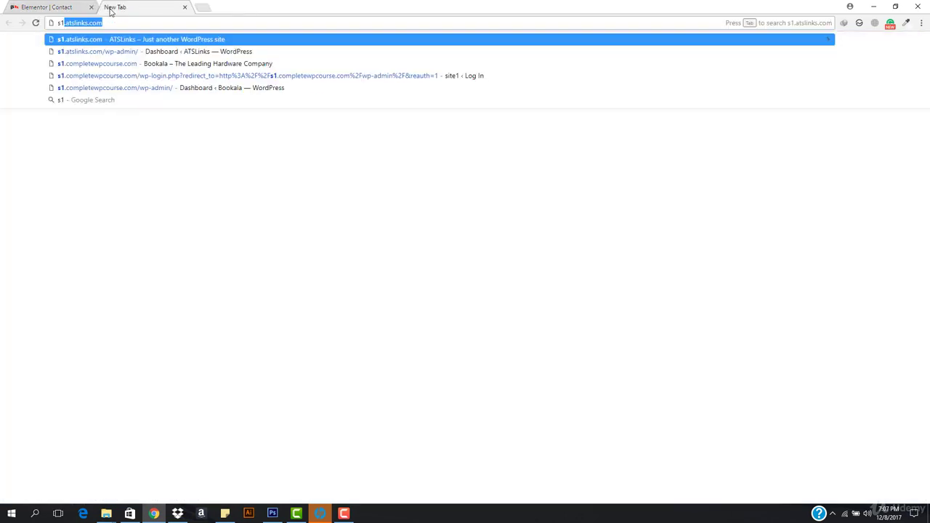
{"action": "key", "text": "Return"}
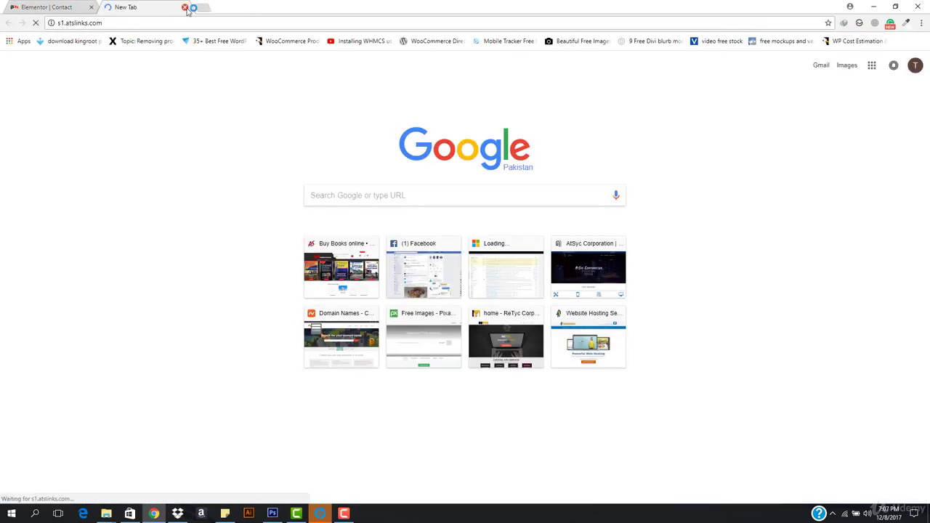
{"action": "left_click", "coordinate": [184, 7]}
{"action": "left_click", "coordinate": [113, 7]}
{"action": "type", "text": "s1"}
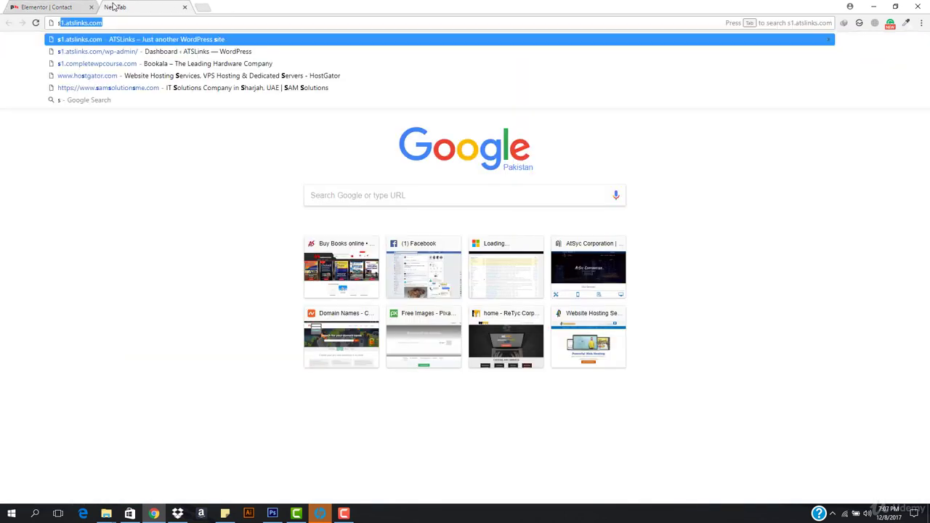
{"action": "type", "text": ".com"}
{"action": "key", "text": "Return"}
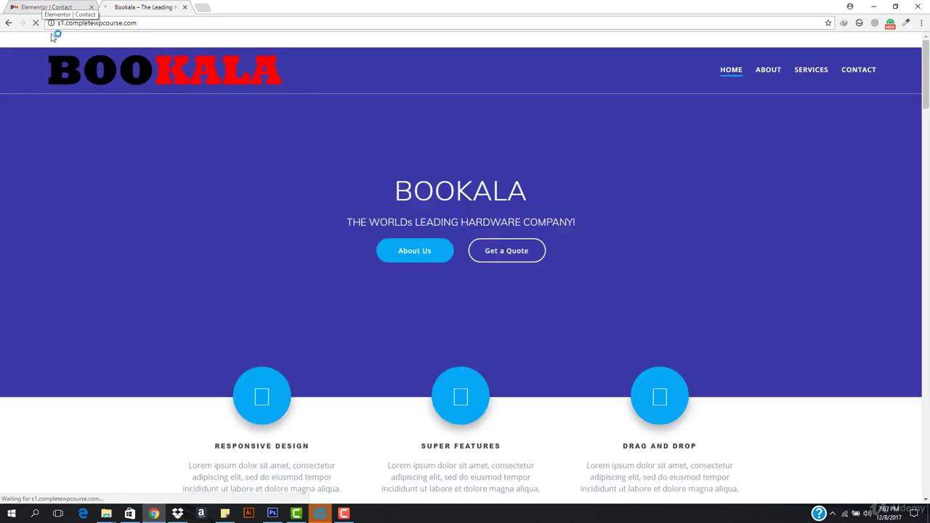
Scroll through the Bookala home page, then return to the Elementor Contact editor.
{"action": "scroll", "coordinate": [323, 272], "scroll_direction": "down", "scroll_amount": 5}
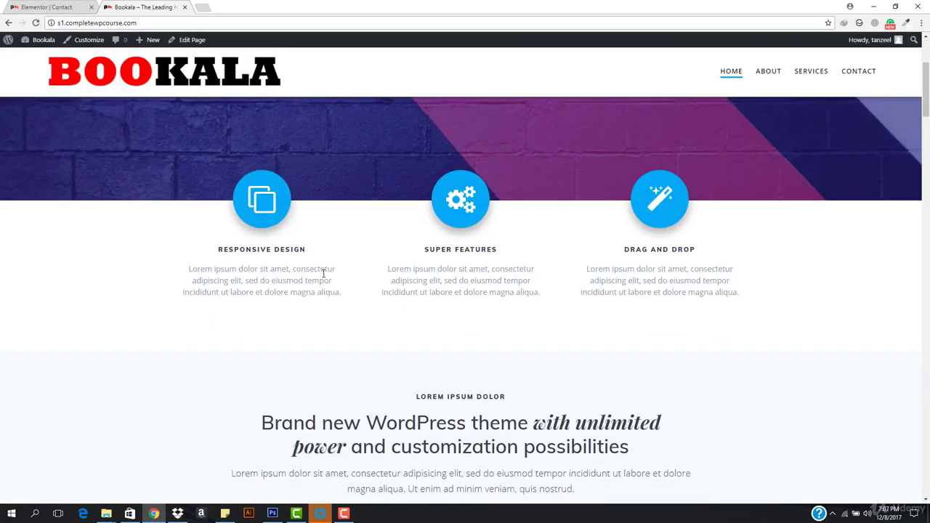
{"action": "scroll", "coordinate": [322, 273], "scroll_direction": "down", "scroll_amount": 10}
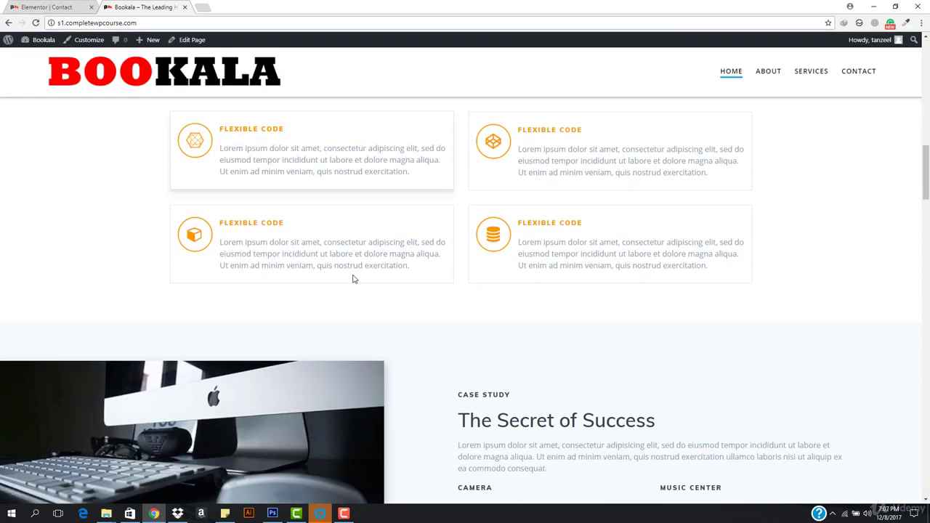
{"action": "scroll", "coordinate": [354, 279], "scroll_direction": "down", "scroll_amount": 7}
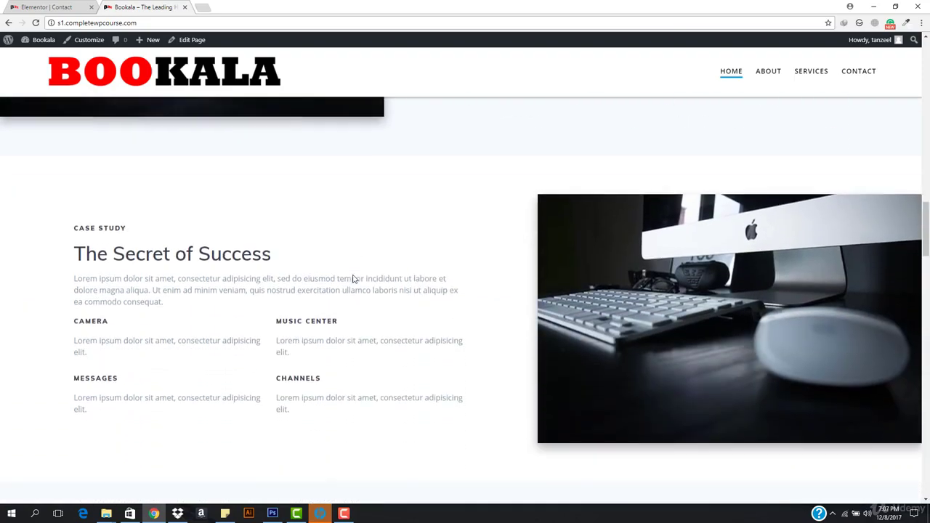
{"action": "scroll", "coordinate": [353, 279], "scroll_direction": "down", "scroll_amount": 9}
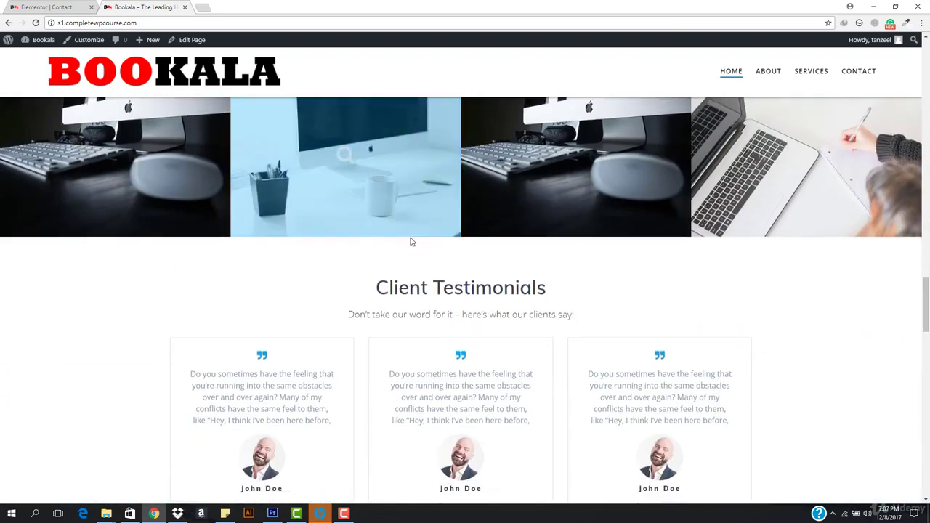
{"action": "scroll", "coordinate": [512, 274], "scroll_direction": "up", "scroll_amount": 5}
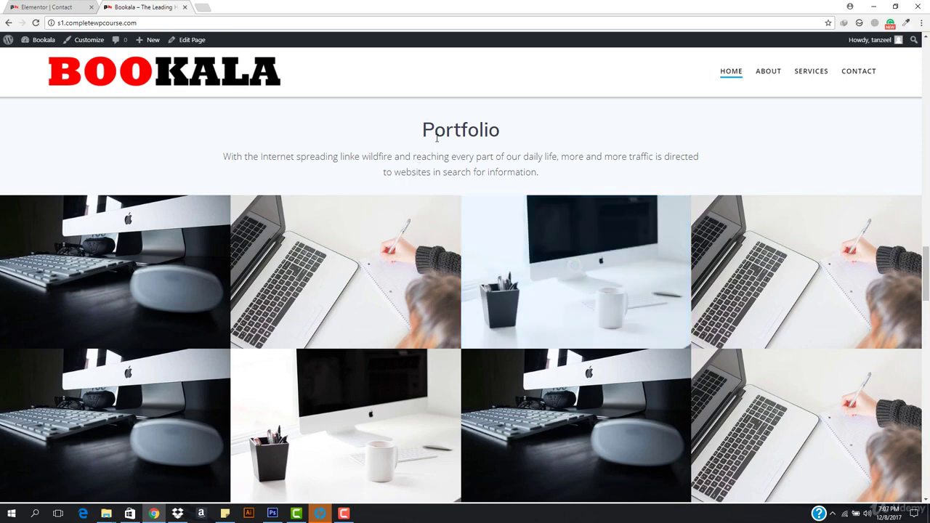
{"action": "left_click_drag", "start_coordinate": [421, 131], "coordinate": [531, 137]}
{"action": "left_click", "coordinate": [531, 137]}
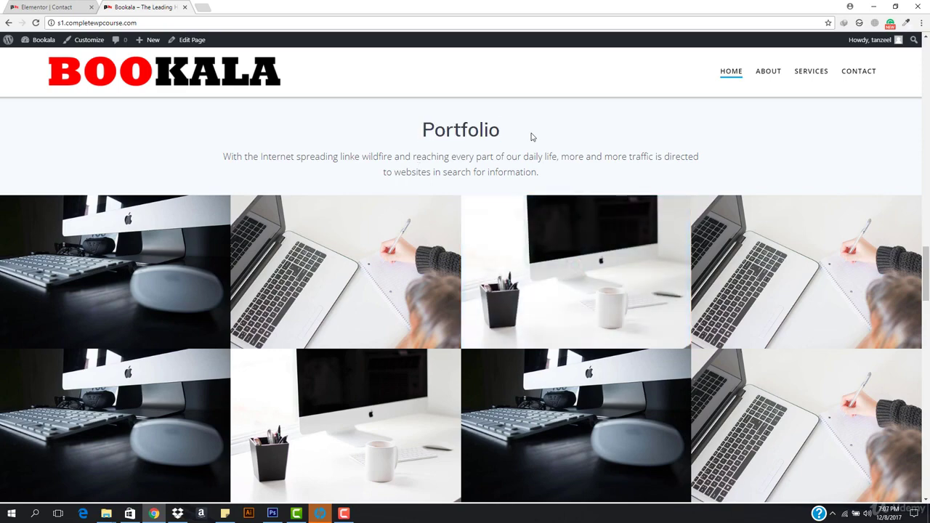
{"action": "scroll", "coordinate": [347, 266], "scroll_direction": "up", "scroll_amount": 10}
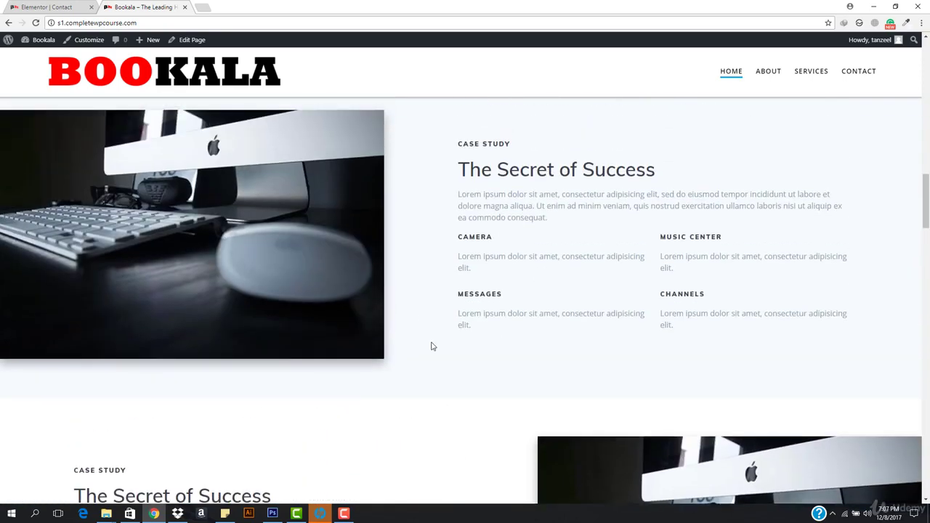
{"action": "scroll", "coordinate": [431, 347], "scroll_direction": "up", "scroll_amount": 2}
{"action": "left_click", "coordinate": [44, 6]}
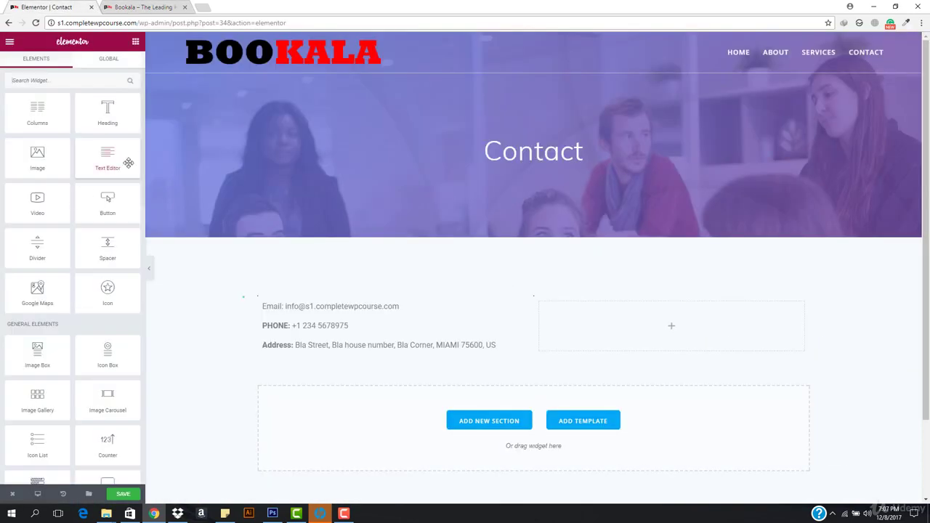
Review the live Bookala home page down to its Contact us placeholder and footer.
{"action": "left_click", "coordinate": [164, 6]}
{"action": "scroll", "coordinate": [367, 291], "scroll_direction": "up", "scroll_amount": 8}
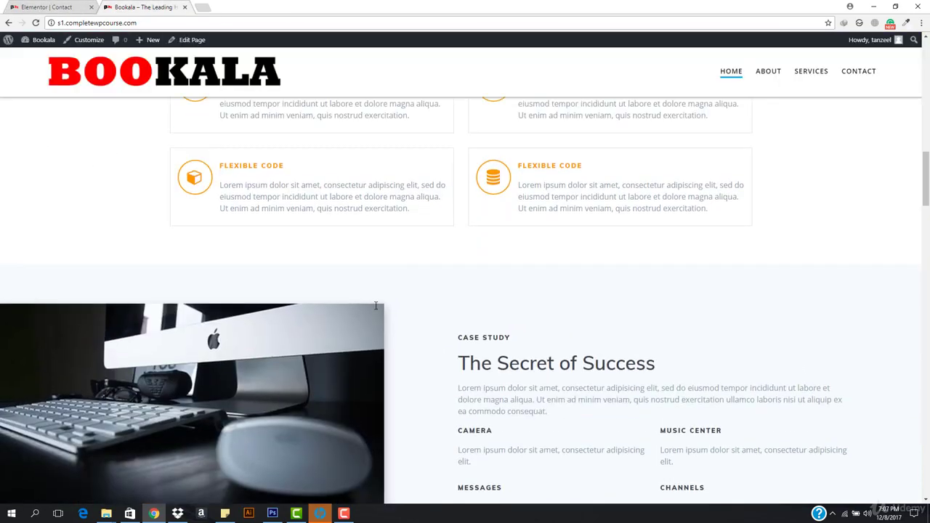
{"action": "scroll", "coordinate": [378, 308], "scroll_direction": "up", "scroll_amount": 2}
{"action": "scroll", "coordinate": [378, 309], "scroll_direction": "down", "scroll_amount": 8}
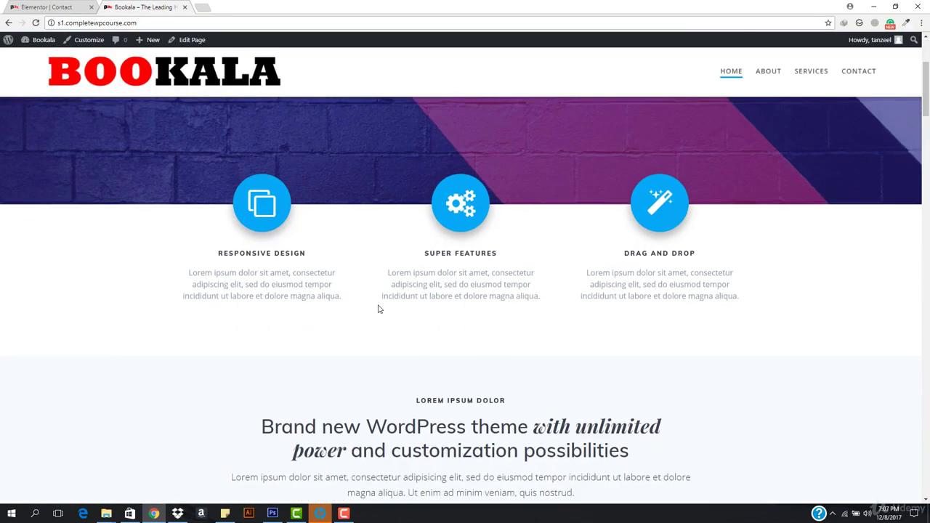
{"action": "scroll", "coordinate": [378, 309], "scroll_direction": "down", "scroll_amount": 15}
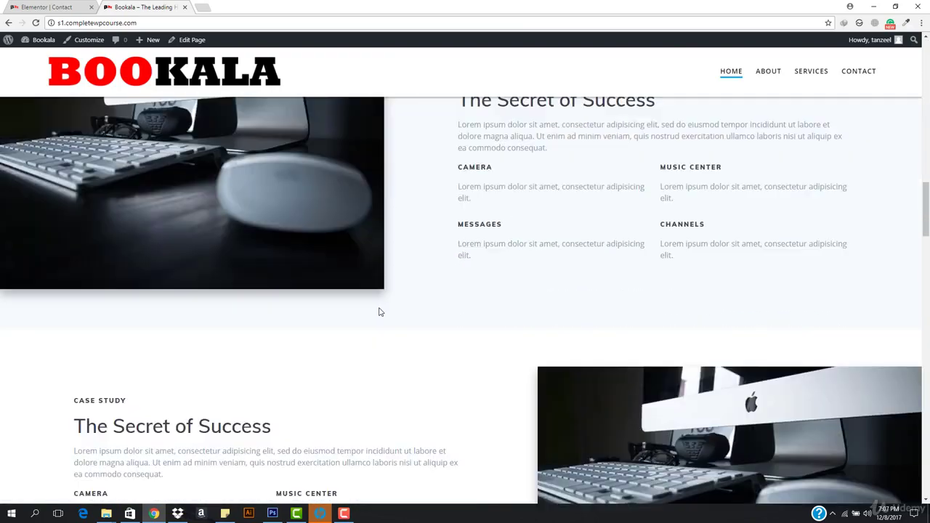
{"action": "scroll", "coordinate": [379, 309], "scroll_direction": "down", "scroll_amount": 15}
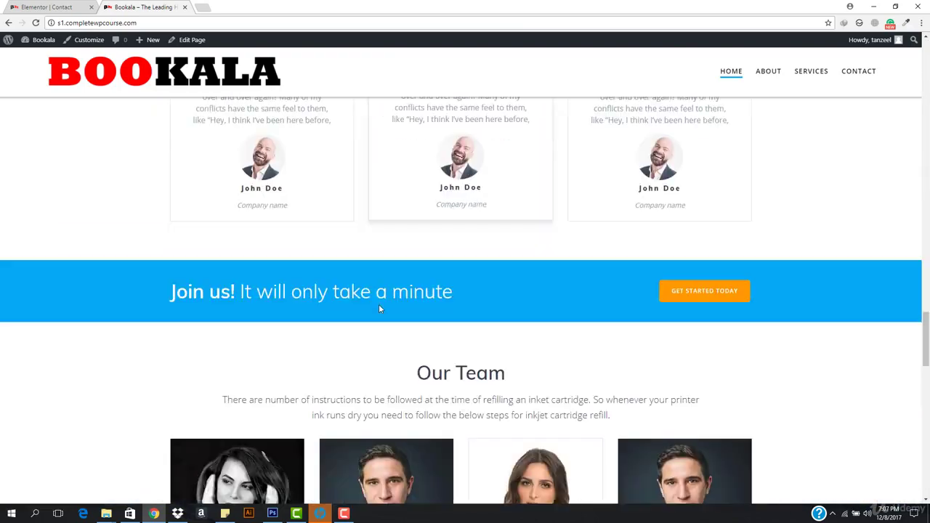
{"action": "scroll", "coordinate": [378, 309], "scroll_direction": "down", "scroll_amount": 7}
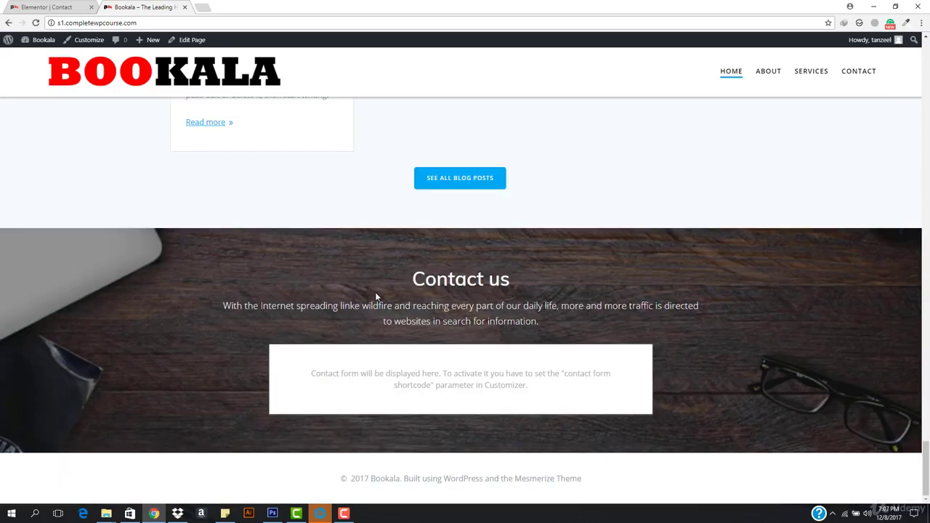
{"action": "left_click", "coordinate": [39, 7]}
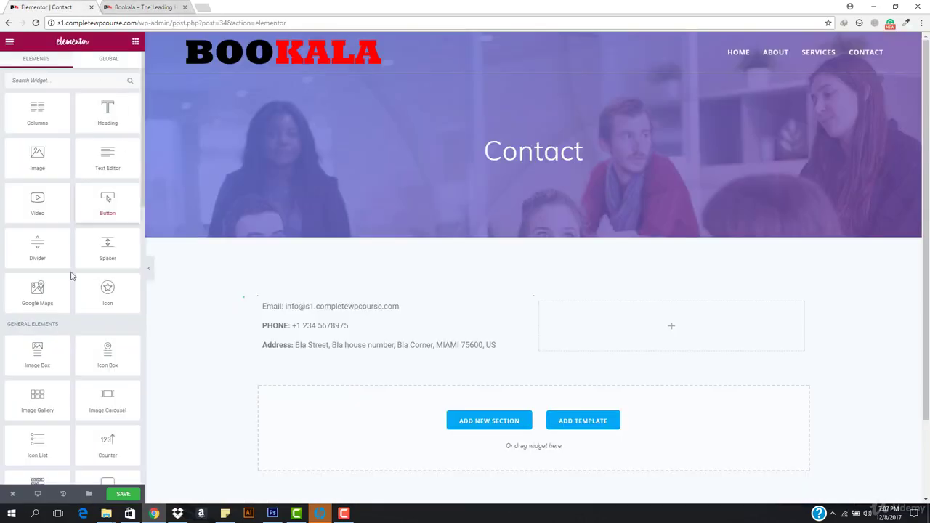
{"action": "left_click", "coordinate": [130, 6]}
Copy Contact form 1's shortcode from Contact > Contact Forms and go back to Elementor.
{"action": "mouse_move", "coordinate": [38, 40]}
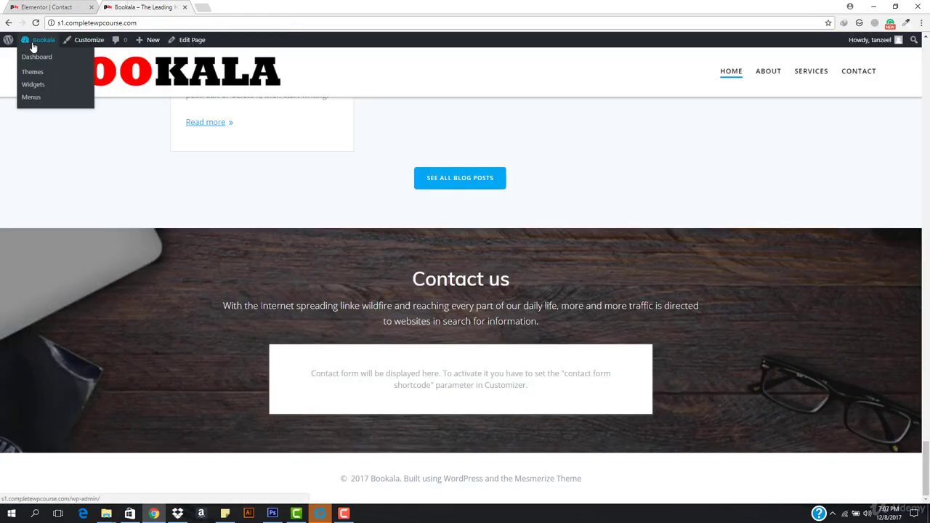
{"action": "left_click", "coordinate": [32, 58]}
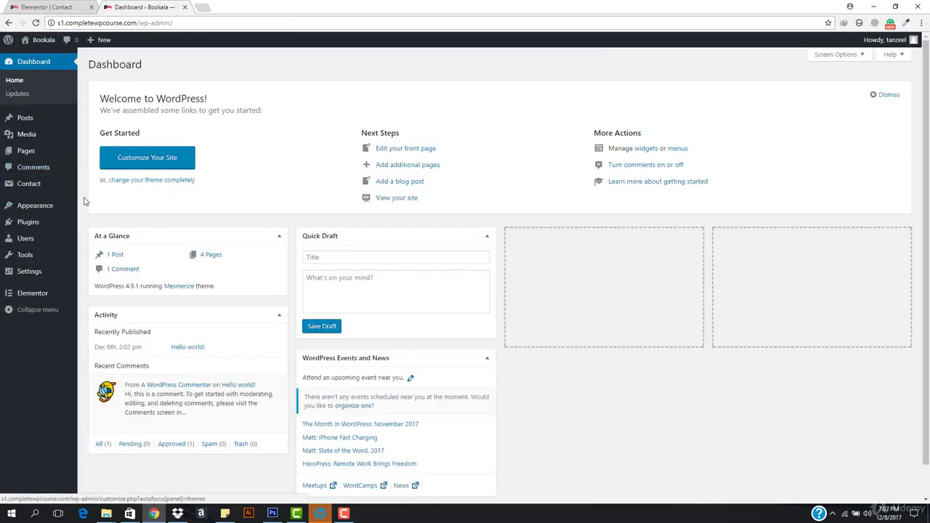
{"action": "mouse_move", "coordinate": [43, 184]}
{"action": "left_click", "coordinate": [93, 186]}
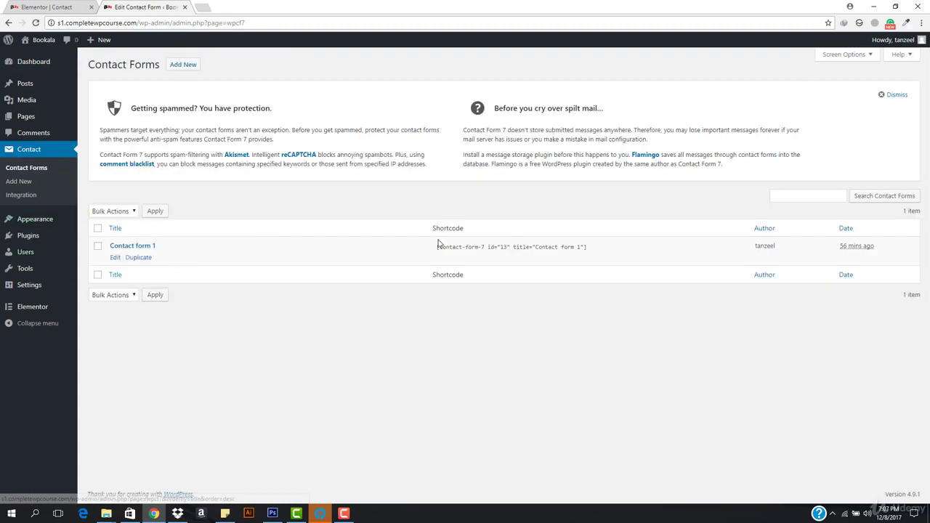
{"action": "left_click", "coordinate": [493, 249]}
{"action": "key", "text": "ctrl+c"}
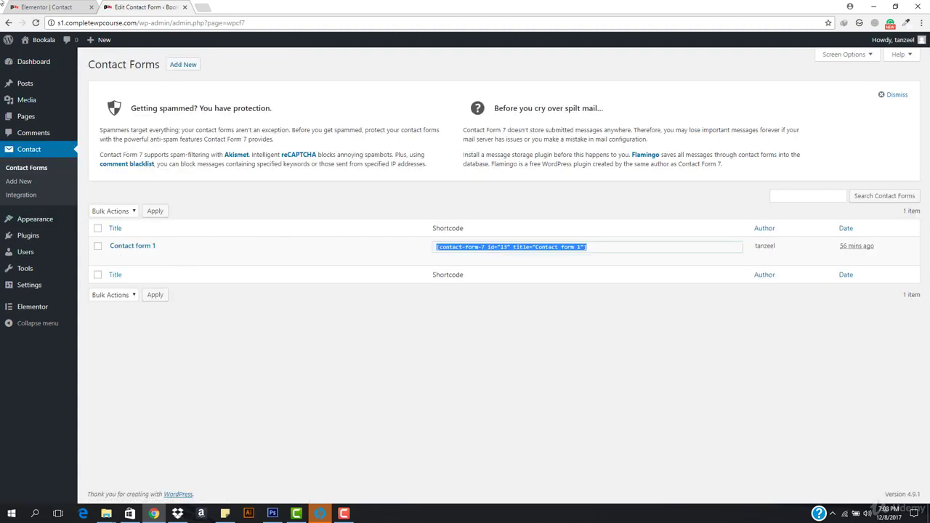
{"action": "left_click", "coordinate": [48, 6]}
Add a Shortcode widget to the right column and paste Contact form 1's shortcode.
{"action": "scroll", "coordinate": [89, 411], "scroll_direction": "down", "scroll_amount": 3}
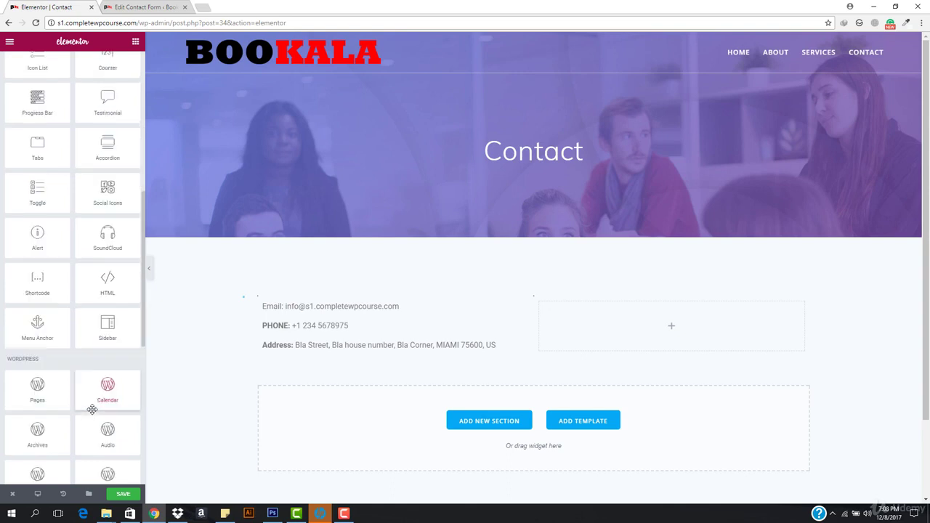
{"action": "left_click_drag", "start_coordinate": [35, 247], "coordinate": [726, 334]}
{"action": "left_click", "coordinate": [56, 159]}
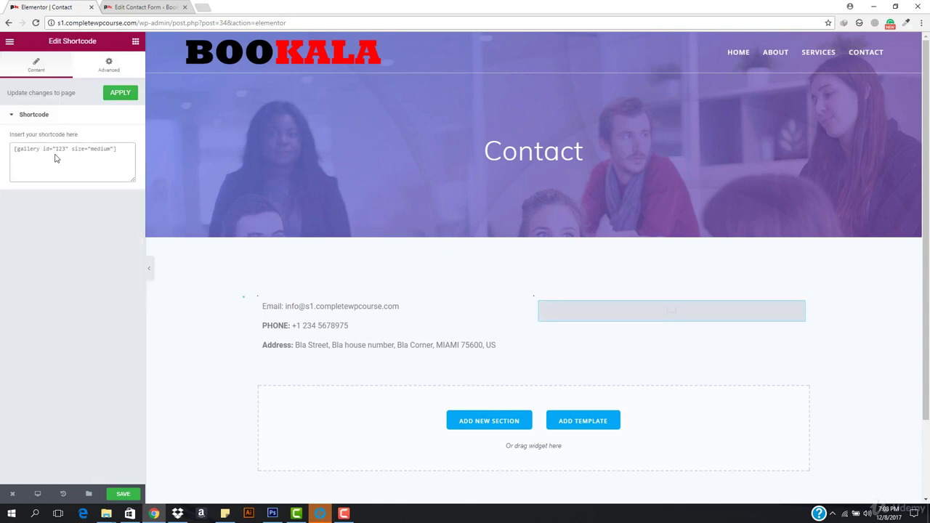
{"action": "key", "text": "ctrl+v"}
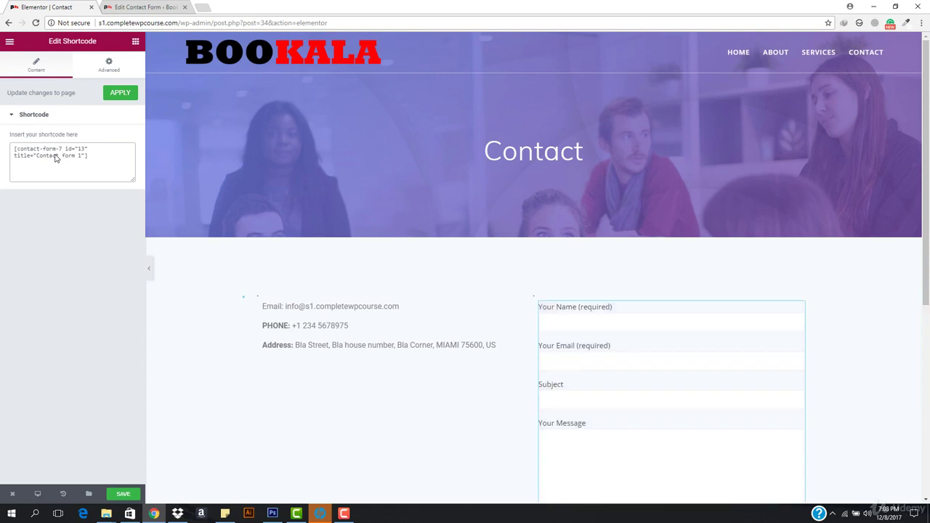
Add an empty one-column section below the contact form.
{"action": "scroll", "coordinate": [334, 212], "scroll_direction": "down", "scroll_amount": 3}
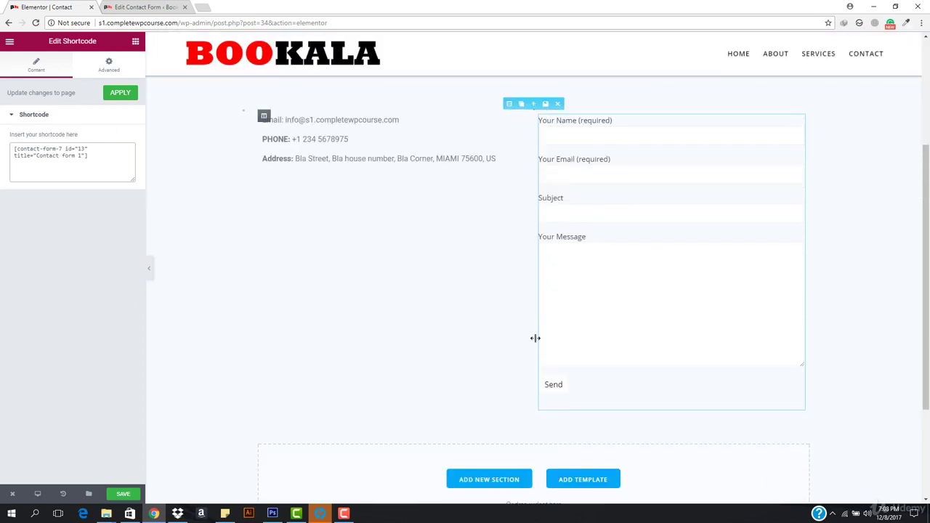
{"action": "scroll", "coordinate": [535, 336], "scroll_direction": "down", "scroll_amount": 2}
{"action": "left_click", "coordinate": [490, 326]}
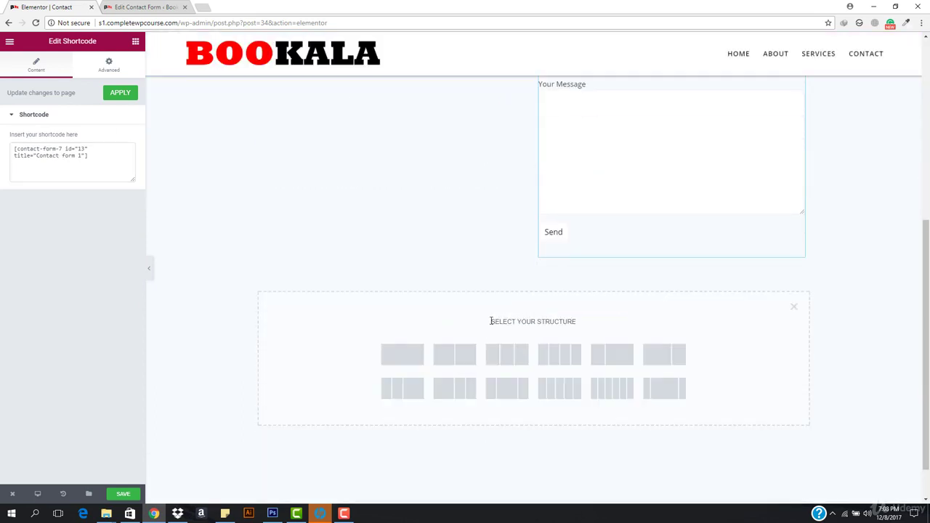
{"action": "left_click", "coordinate": [408, 356]}
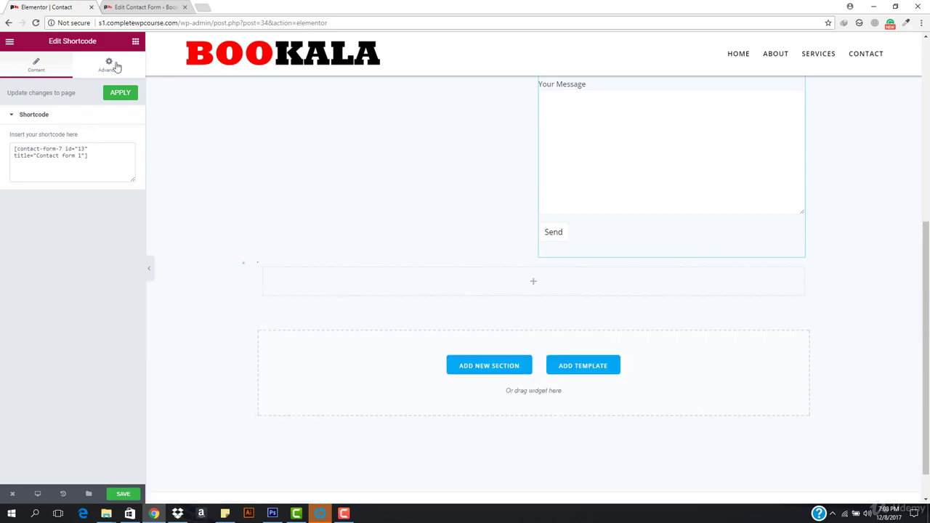
Drag a Google Maps widget into the new empty section below the contact form.
{"action": "left_click", "coordinate": [136, 43]}
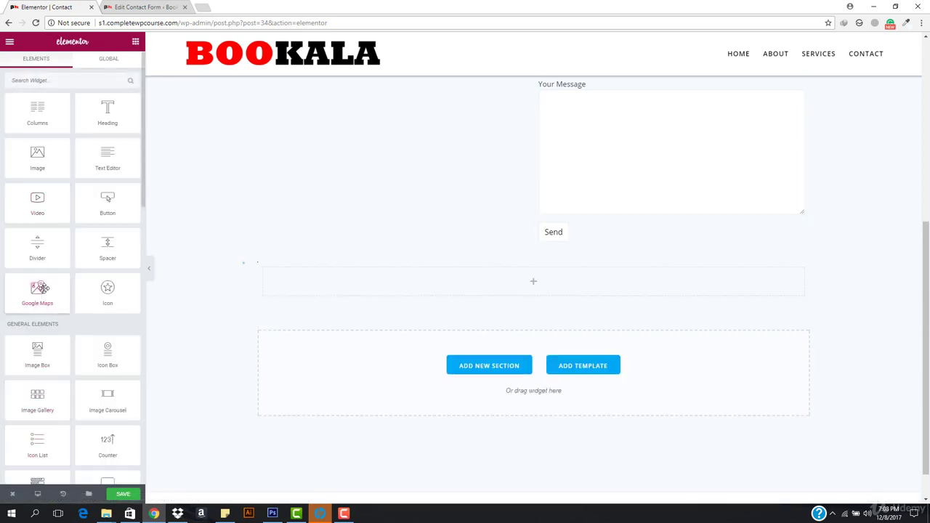
{"action": "left_click_drag", "start_coordinate": [36, 290], "coordinate": [527, 274]}
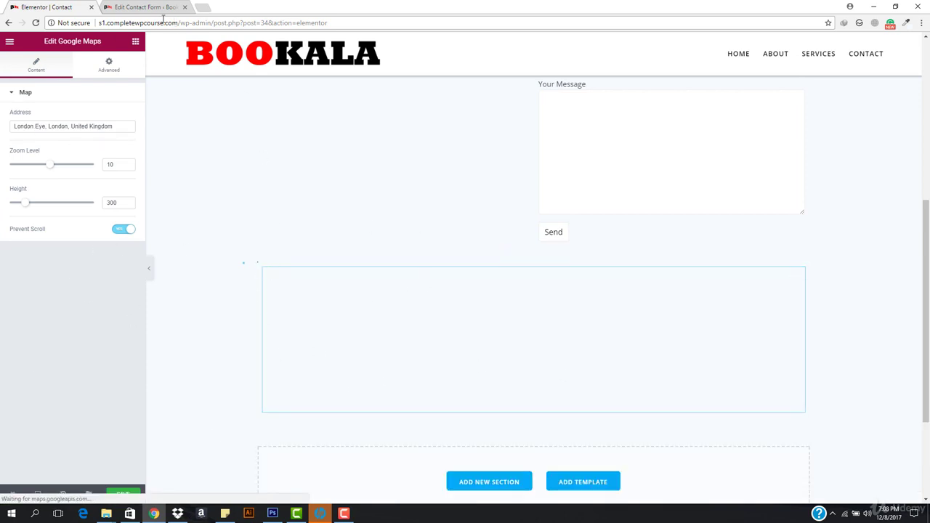
{"action": "left_click", "coordinate": [110, 68]}
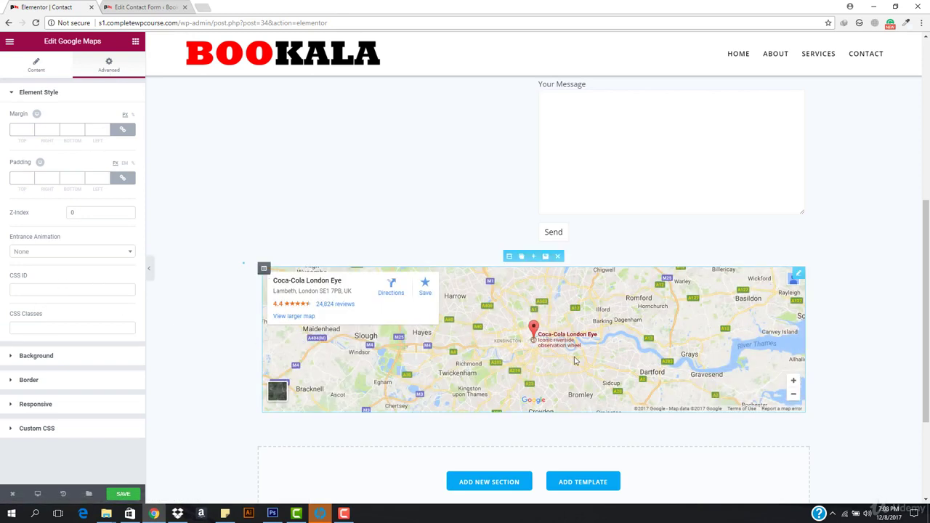
{"action": "scroll", "coordinate": [533, 344], "scroll_direction": "up", "scroll_amount": 2}
{"action": "scroll", "coordinate": [532, 345], "scroll_direction": "down", "scroll_amount": 2}
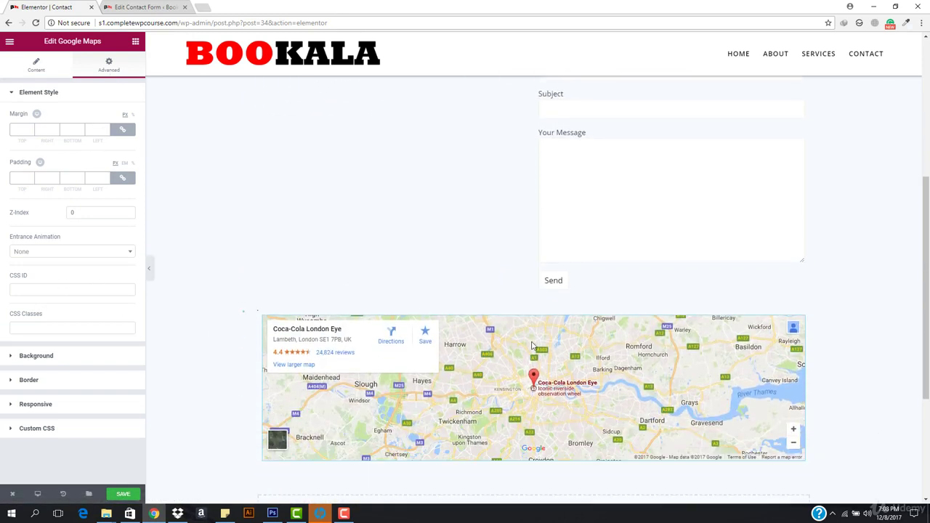
{"action": "left_click", "coordinate": [36, 64]}
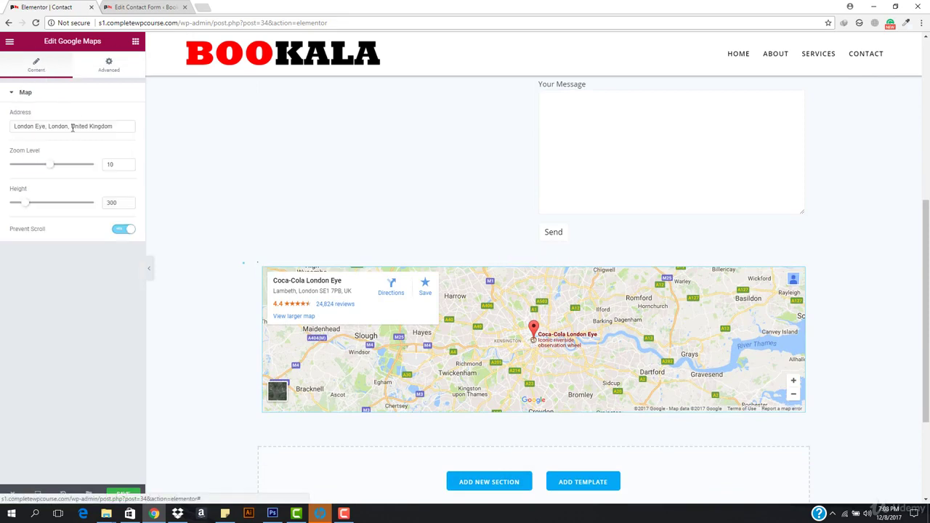
Set the map address to sea breeze superstar, zoom level 14 and height 453.
{"action": "triple_click", "coordinate": [72, 127]}
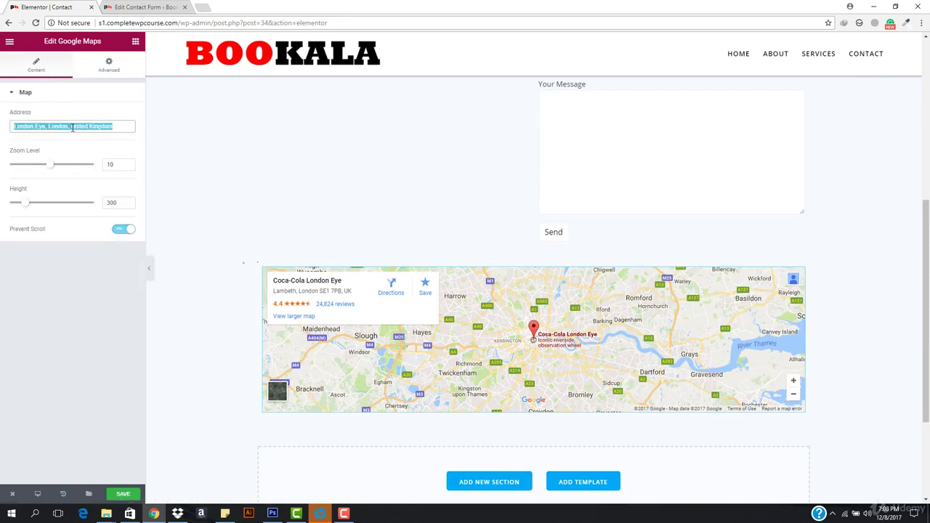
{"action": "type", "text": "sea breeze superstar"}
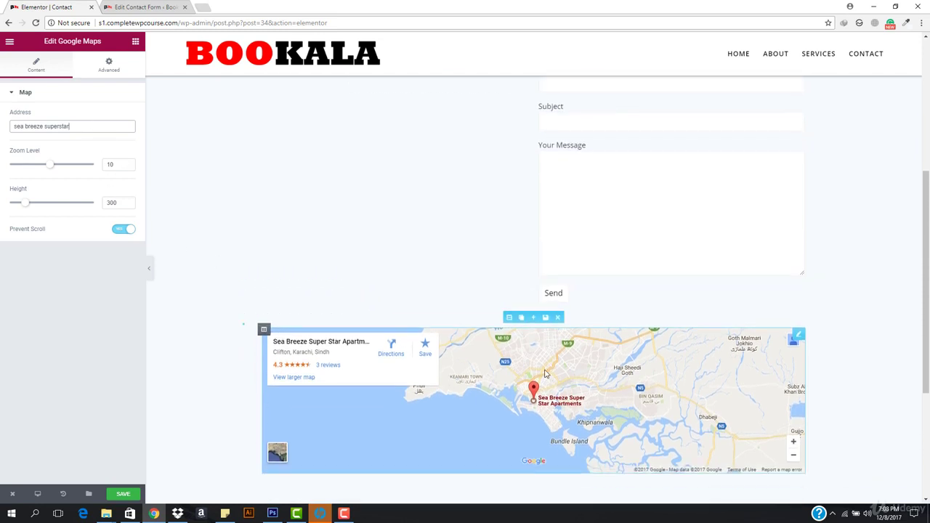
{"action": "mouse_move", "coordinate": [52, 165]}
{"action": "left_mouse_down"}
{"action": "mouse_move", "coordinate": [73, 167]}
{"action": "mouse_move", "coordinate": [65, 169]}
{"action": "left_mouse_up"}
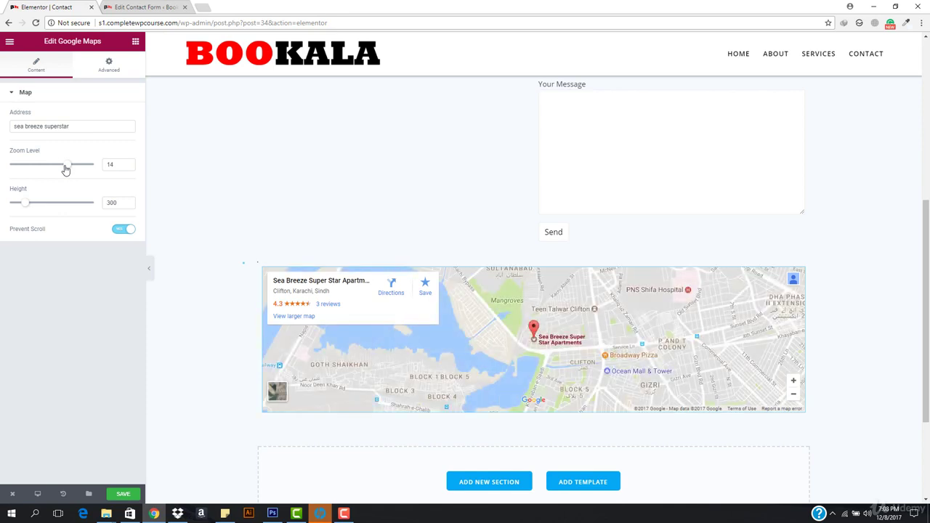
{"action": "left_click_drag", "start_coordinate": [27, 207], "coordinate": [37, 208]}
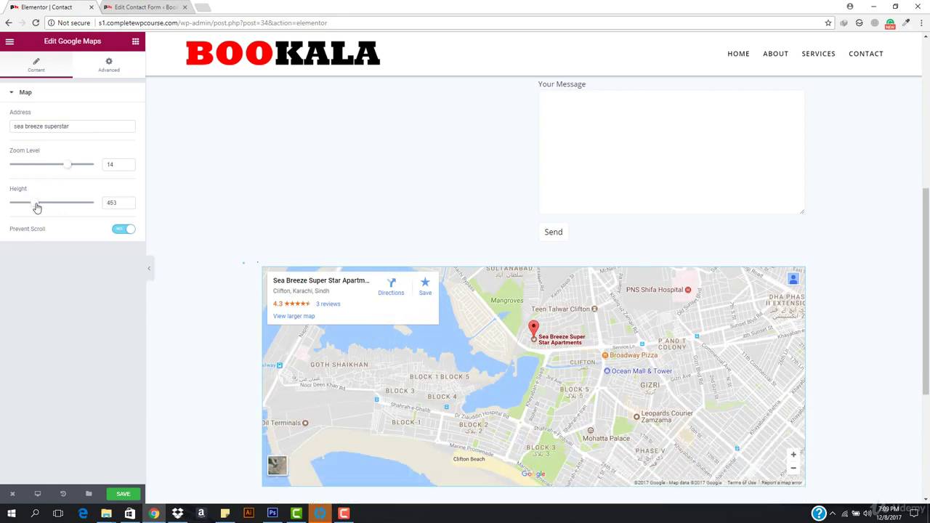
{"action": "left_click", "coordinate": [110, 65]}
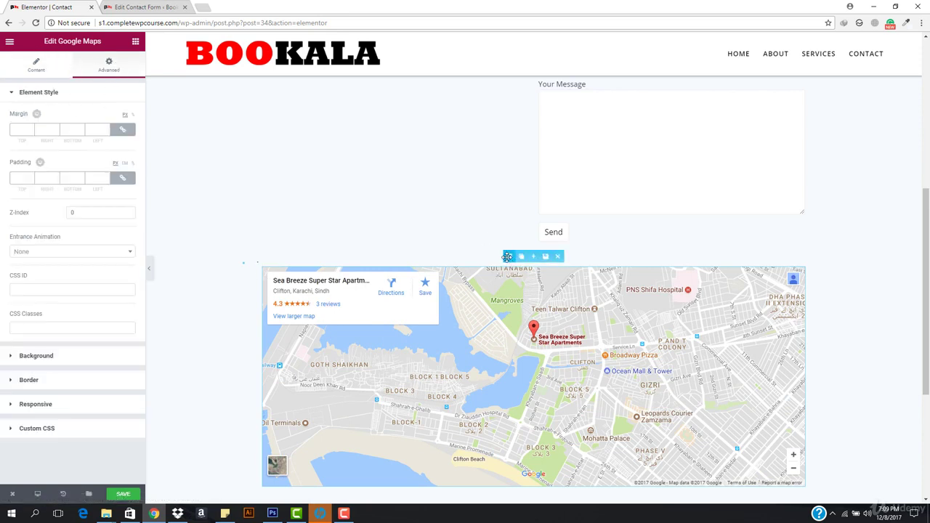
Turn on Stretch Section for the map's section and set Content Width to Full Width.
{"action": "left_click", "coordinate": [511, 256]}
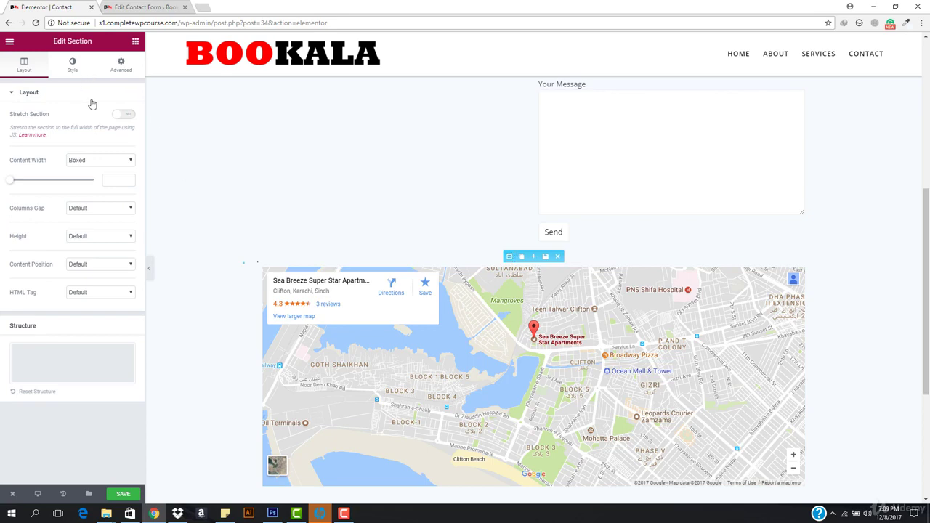
{"action": "left_click", "coordinate": [129, 114]}
{"action": "left_click", "coordinate": [99, 162]}
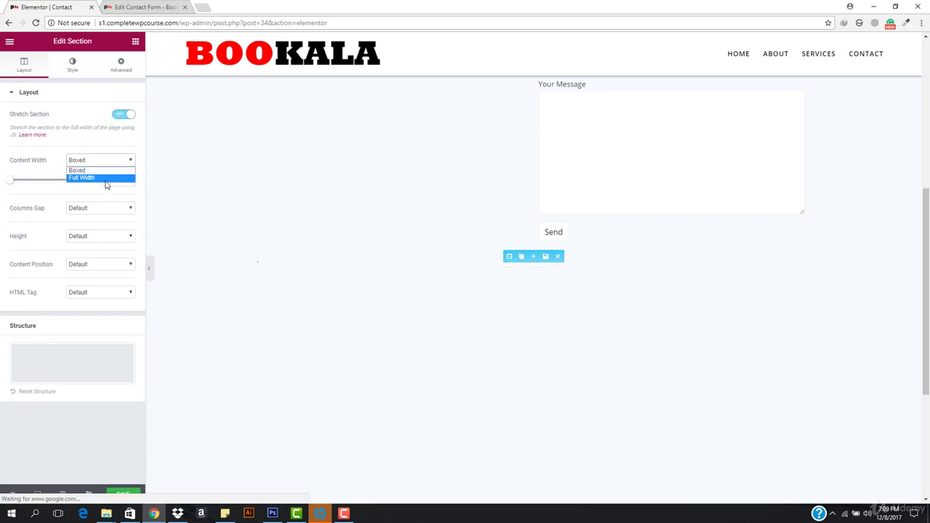
{"action": "left_click", "coordinate": [103, 179]}
{"action": "scroll", "coordinate": [518, 376], "scroll_direction": "down", "scroll_amount": 3}
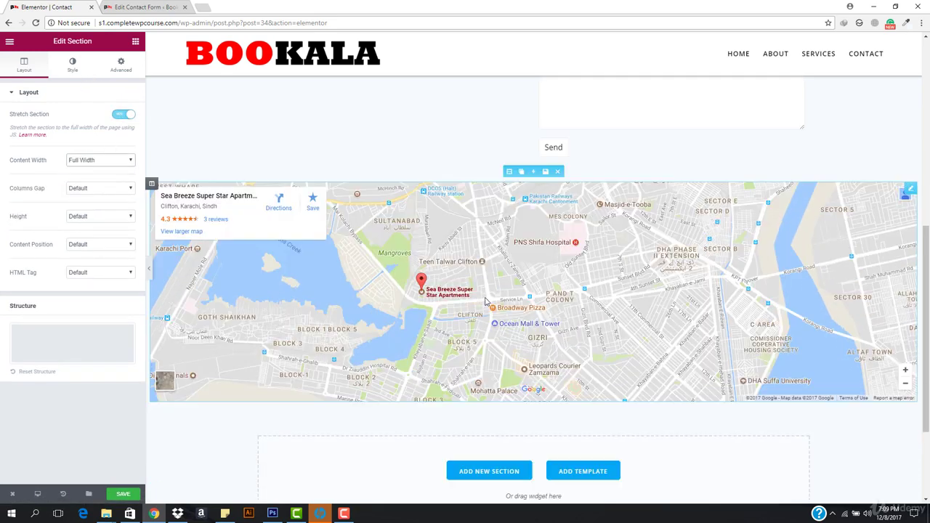
{"action": "scroll", "coordinate": [519, 375], "scroll_direction": "up", "scroll_amount": 2}
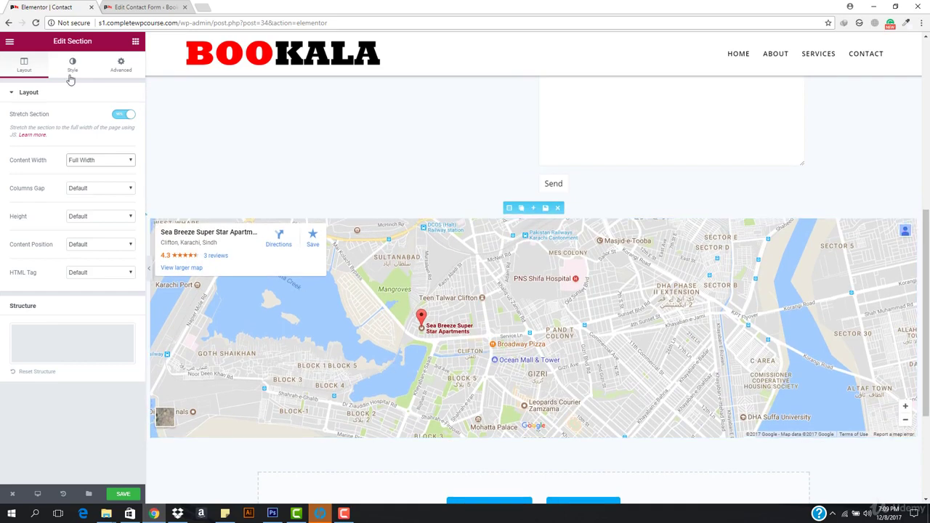
Raise the map's zoom level to 15, leaving scroll prevention on.
{"action": "left_click", "coordinate": [445, 276]}
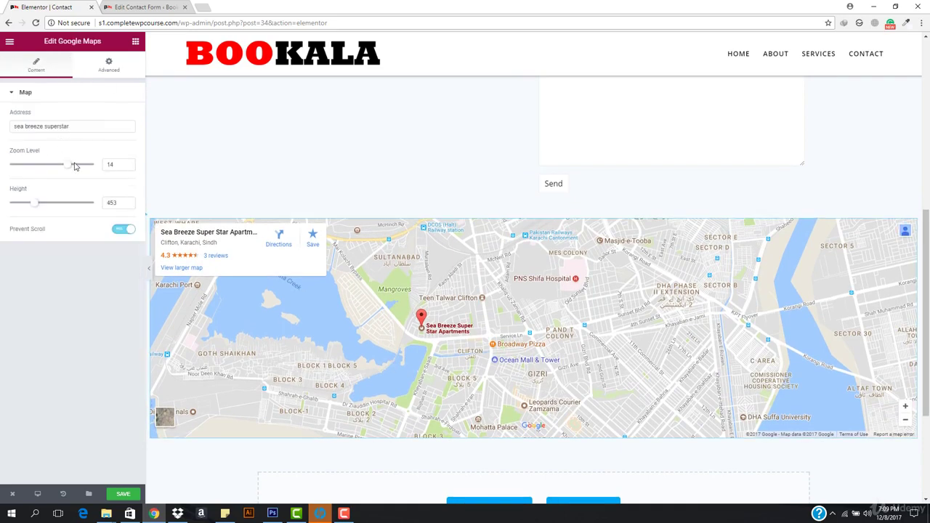
{"action": "left_click_drag", "start_coordinate": [70, 168], "coordinate": [72, 170]}
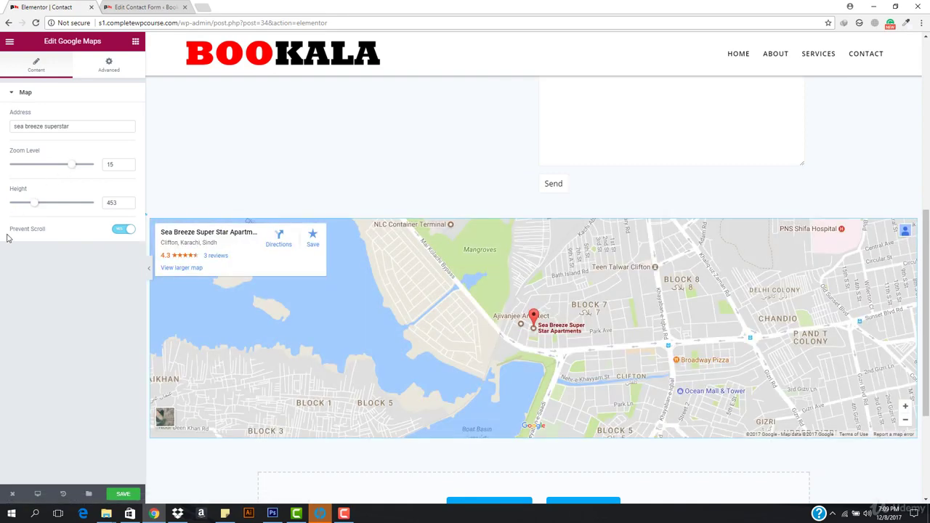
{"action": "left_click", "coordinate": [122, 230]}
{"action": "scroll", "coordinate": [492, 347], "scroll_direction": "down", "scroll_amount": 1}
{"action": "scroll", "coordinate": [492, 349], "scroll_direction": "up", "scroll_amount": 1}
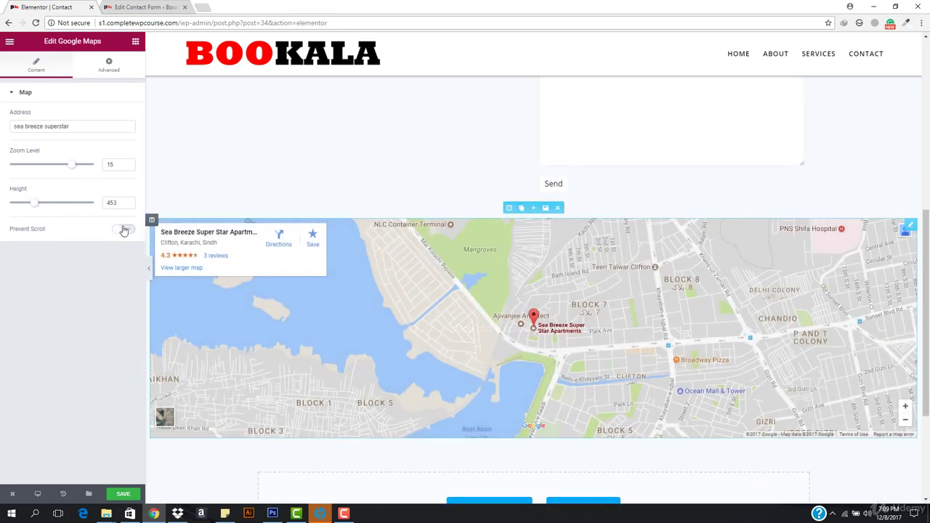
{"action": "left_click", "coordinate": [123, 229]}
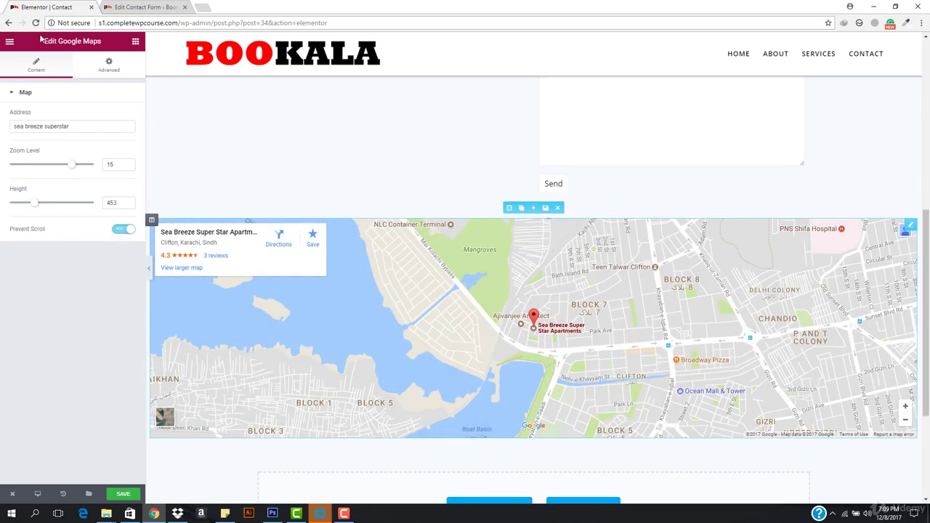
Review the map's advanced and responsive visibility settings.
{"action": "left_click", "coordinate": [109, 67]}
{"action": "scroll", "coordinate": [377, 337], "scroll_direction": "down", "scroll_amount": 1}
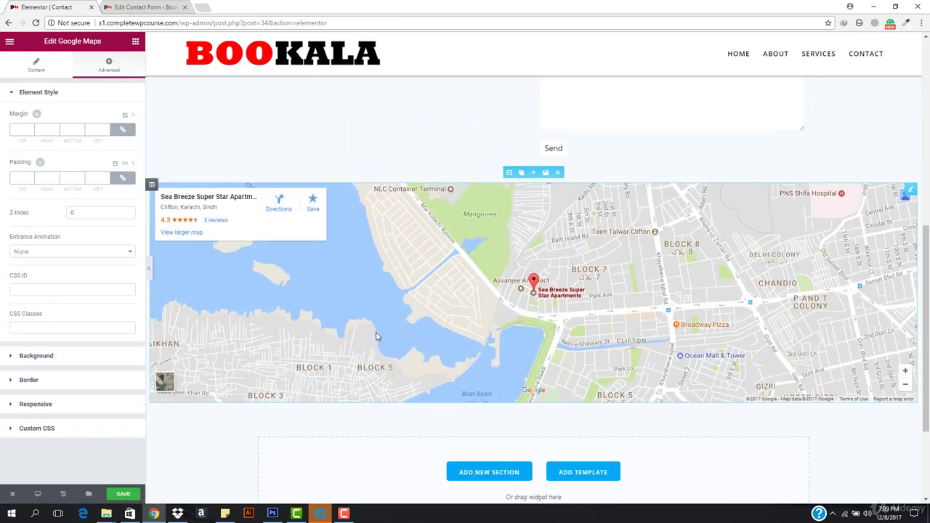
{"action": "scroll", "coordinate": [376, 336], "scroll_direction": "down", "scroll_amount": 1}
{"action": "scroll", "coordinate": [375, 336], "scroll_direction": "up", "scroll_amount": 2}
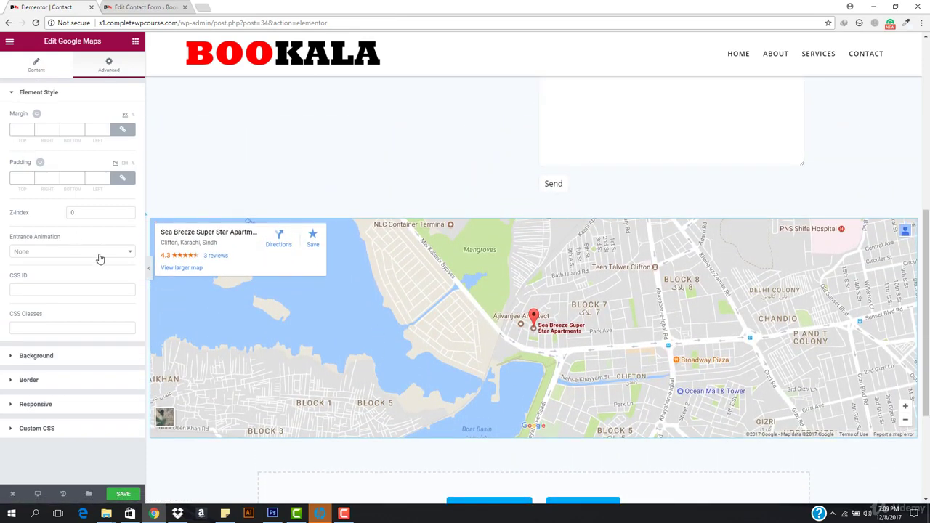
{"action": "left_click", "coordinate": [73, 407]}
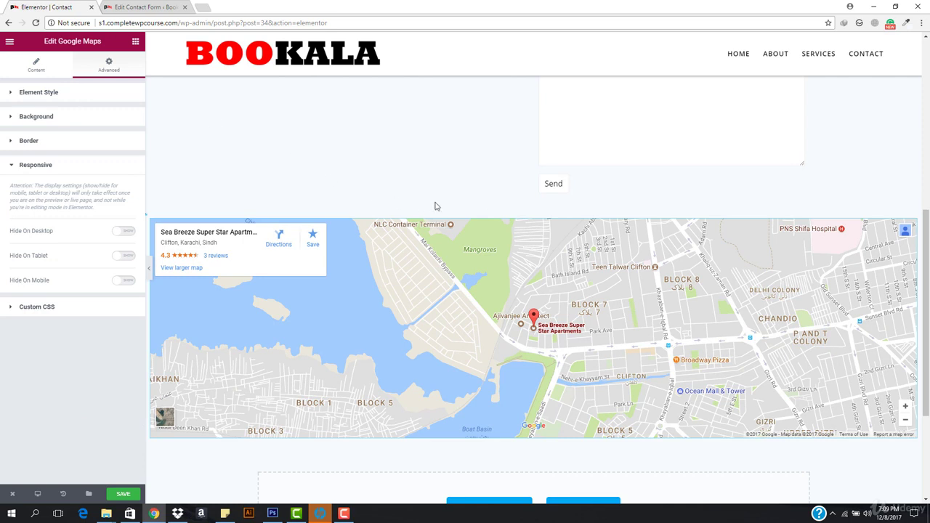
{"action": "left_click", "coordinate": [508, 208]}
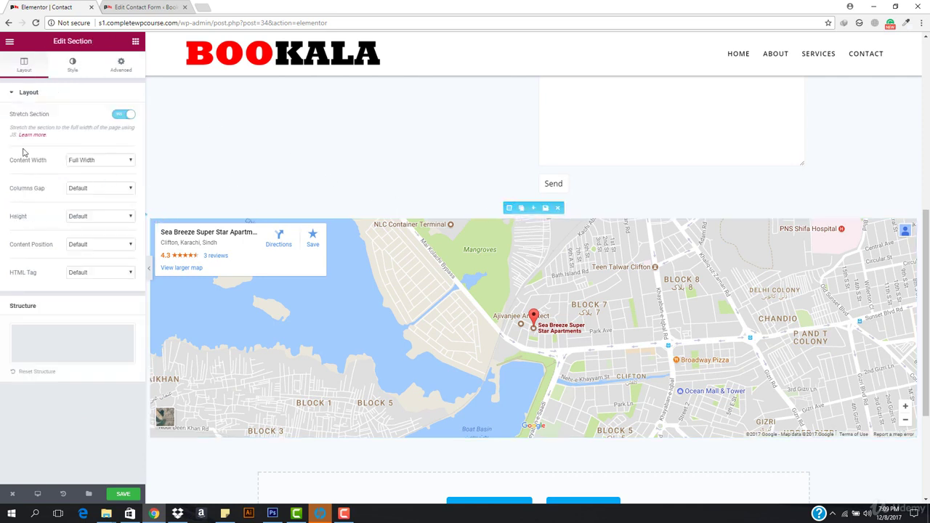
Try Triangle and Split top shape dividers on the map section, then set it back to None.
{"action": "left_click", "coordinate": [73, 64]}
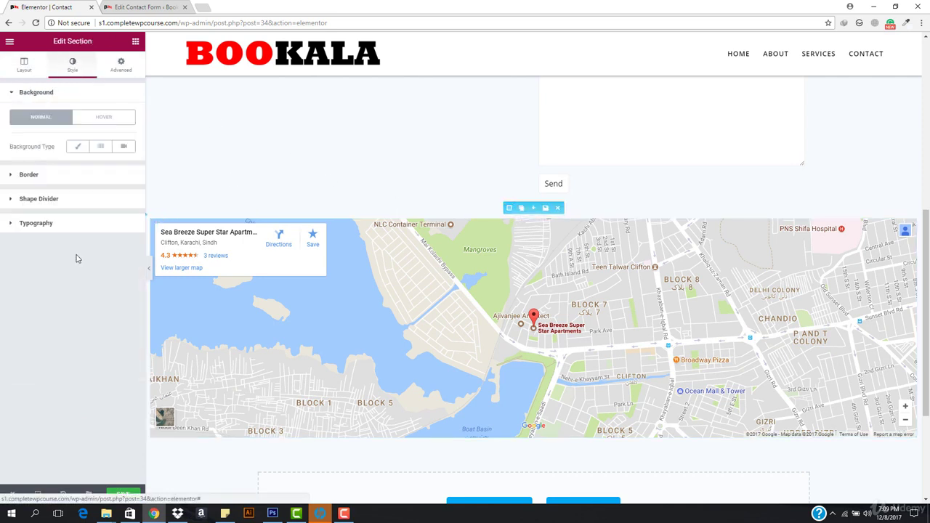
{"action": "left_click", "coordinate": [43, 199]}
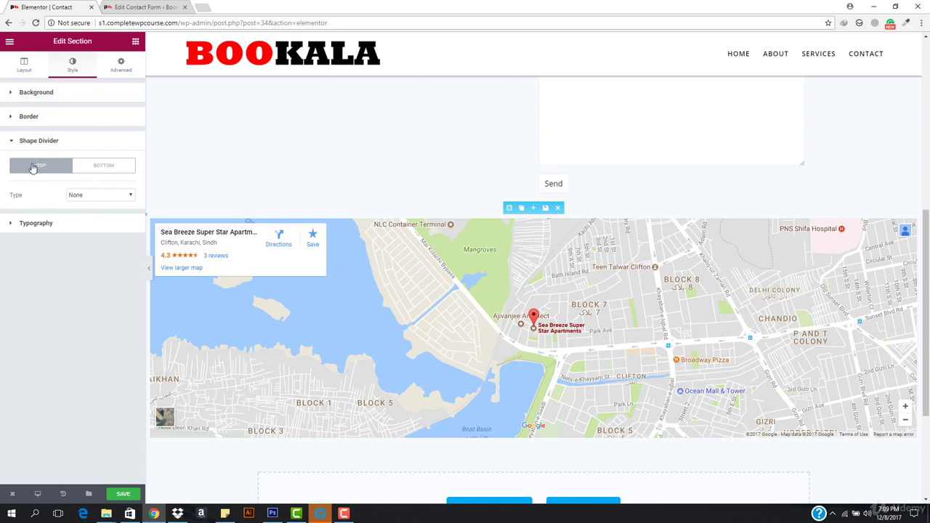
{"action": "left_click", "coordinate": [104, 196]}
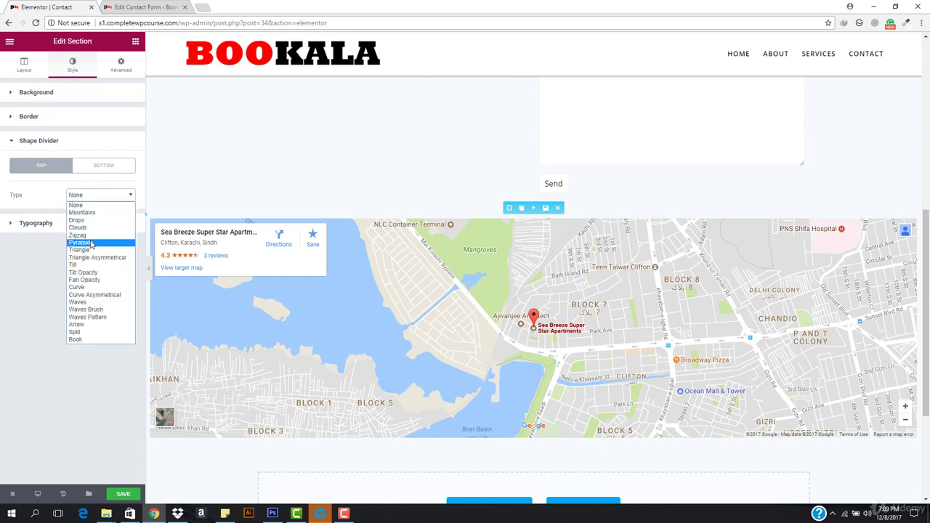
{"action": "left_click", "coordinate": [79, 250]}
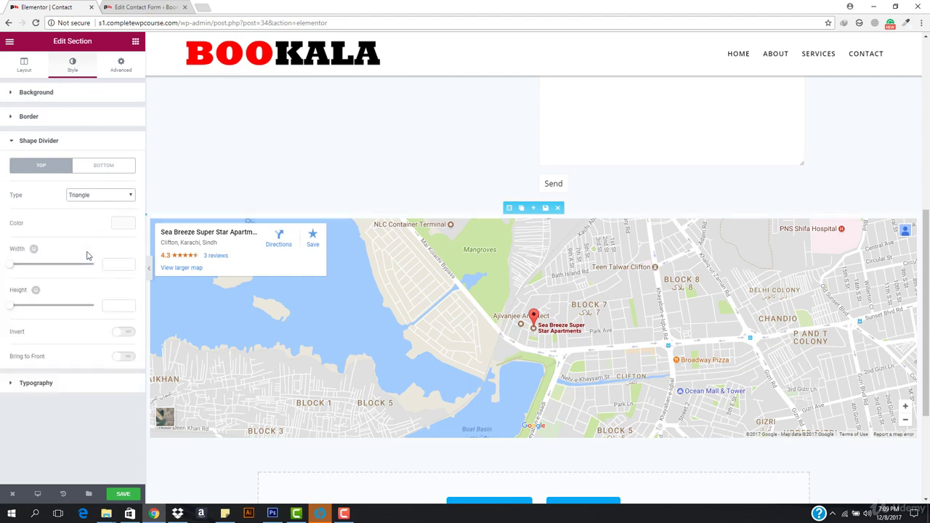
{"action": "left_click", "coordinate": [106, 196]}
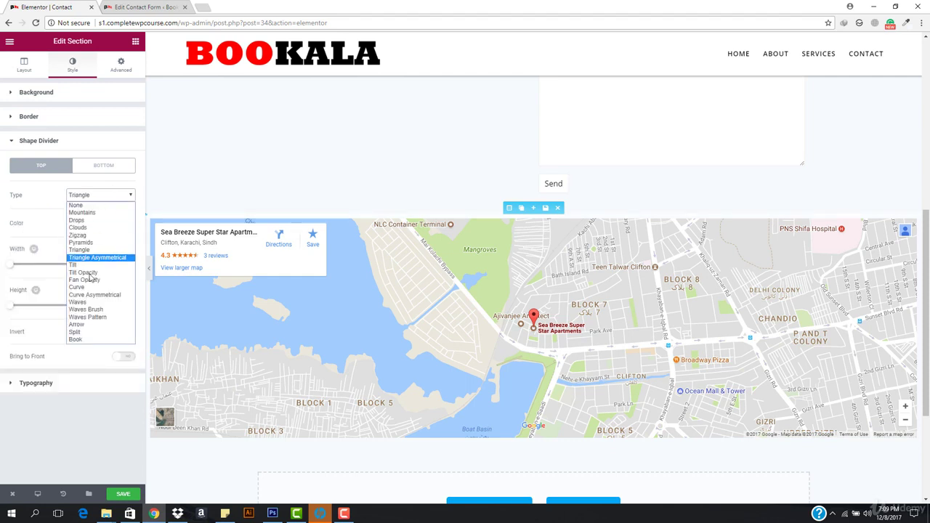
{"action": "left_click", "coordinate": [101, 334]}
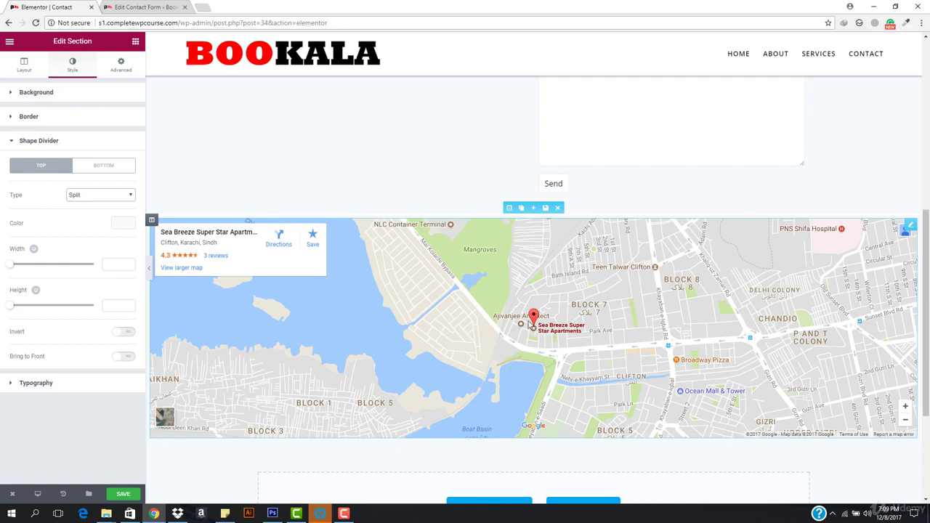
{"action": "left_click", "coordinate": [84, 201]}
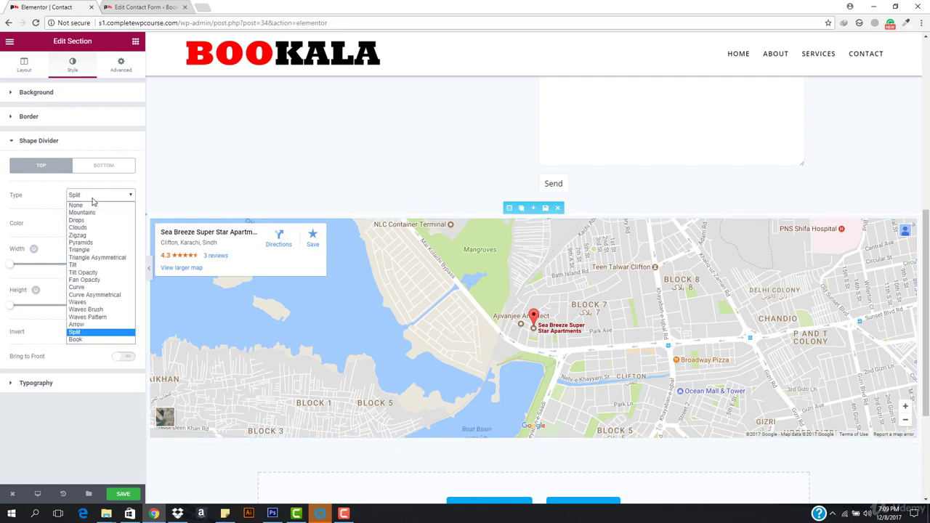
{"action": "left_click", "coordinate": [84, 206]}
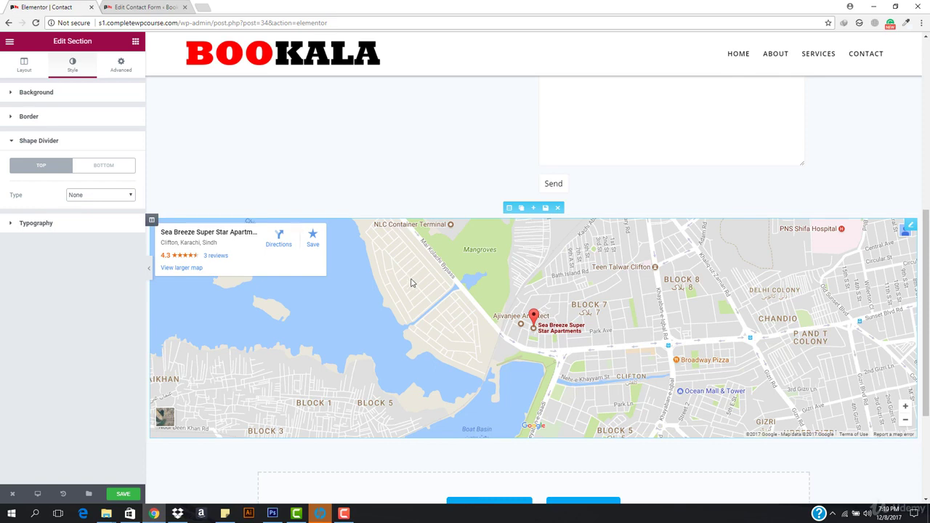
{"action": "scroll", "coordinate": [473, 280], "scroll_direction": "up", "scroll_amount": 1}
{"action": "scroll", "coordinate": [497, 398], "scroll_direction": "down", "scroll_amount": 4}
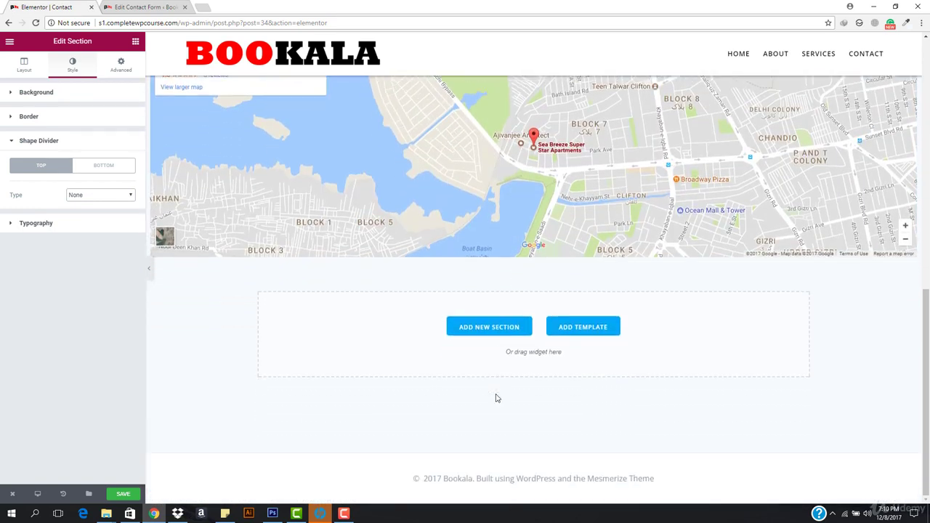
Place a Heading widget above the map and change its text to 'Have a coffee with us......'.
{"action": "scroll", "coordinate": [490, 337], "scroll_direction": "up", "scroll_amount": 3}
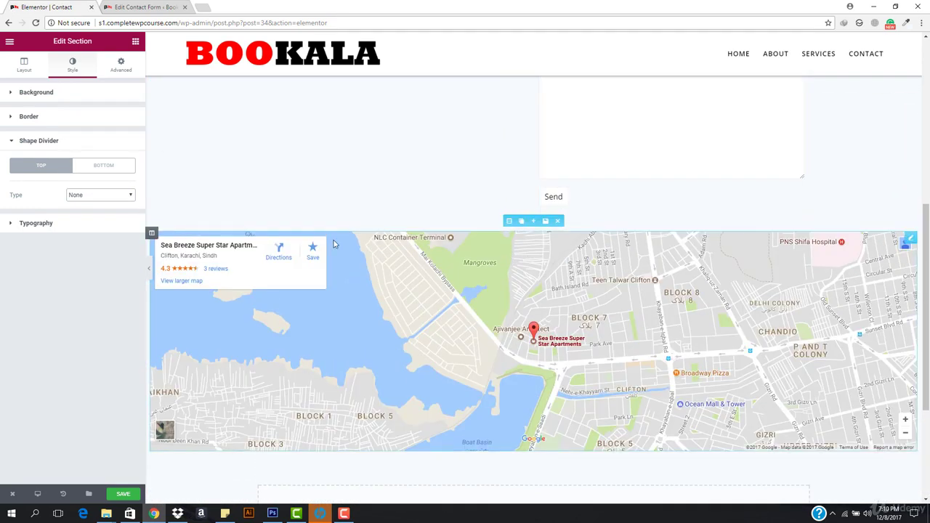
{"action": "left_click", "coordinate": [134, 42]}
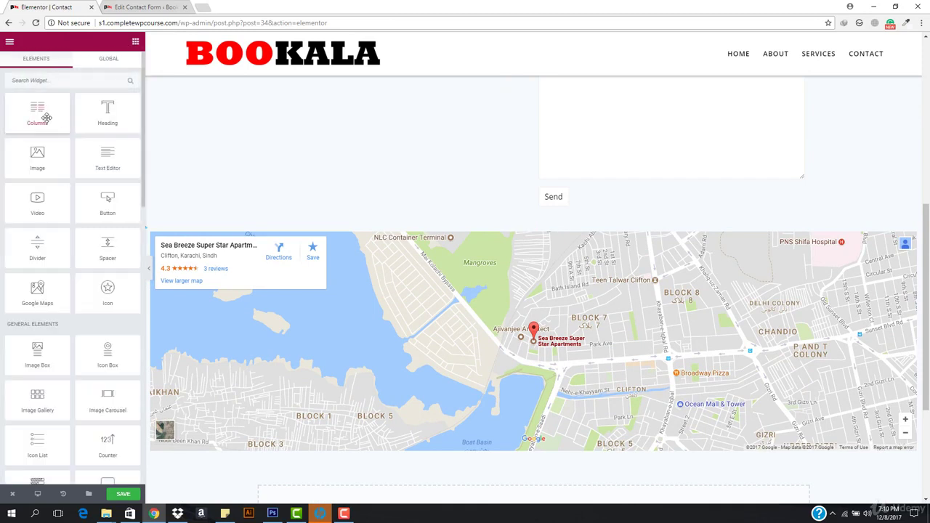
{"action": "left_click_drag", "start_coordinate": [114, 118], "coordinate": [534, 242]}
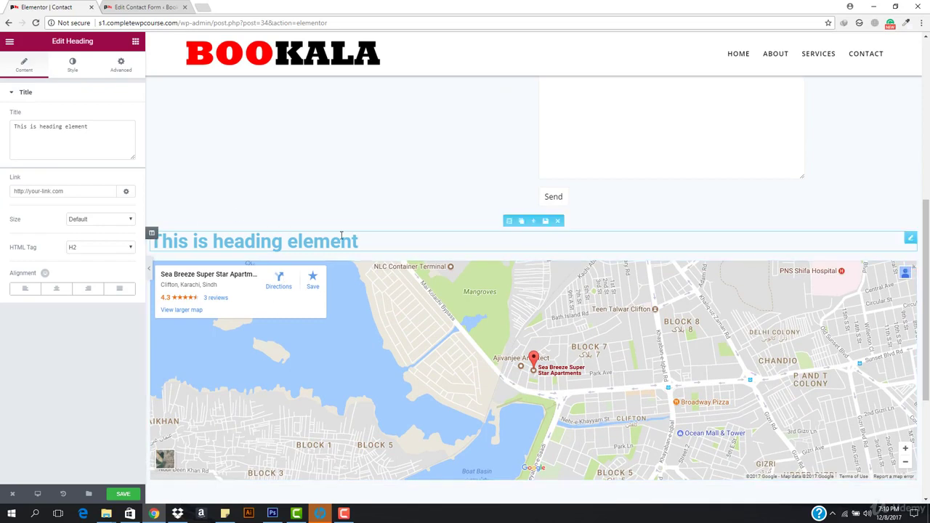
{"action": "left_click", "coordinate": [363, 247]}
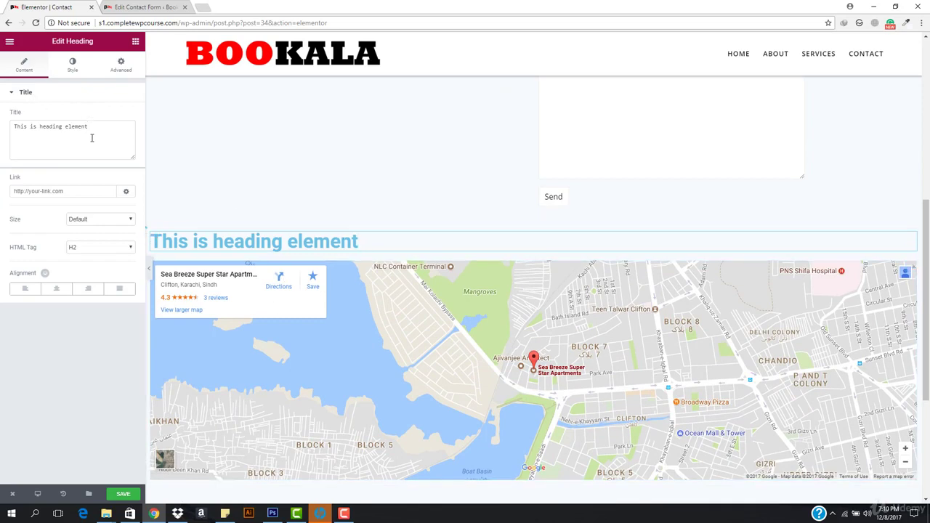
{"action": "key", "text": "ctrl+a"}
{"action": "type", "text": "Hav"}
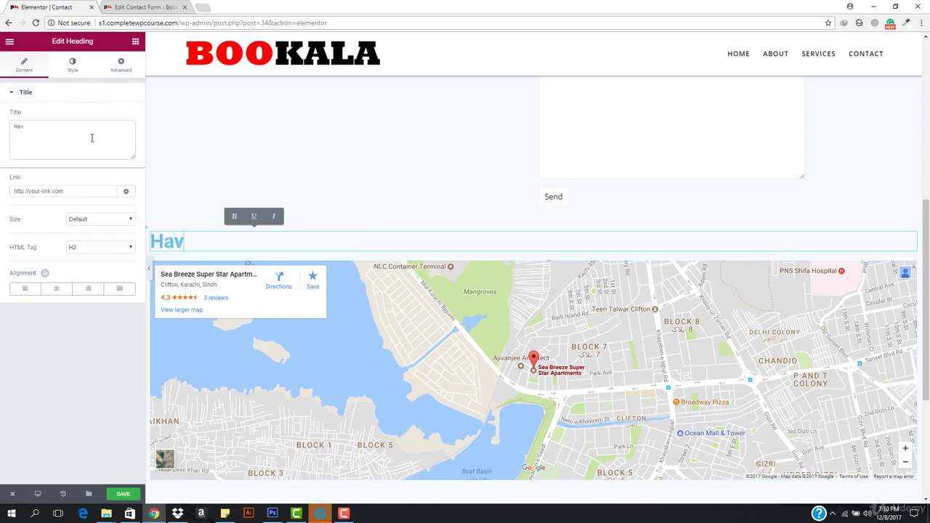
{"action": "type", "text": "e a c"}
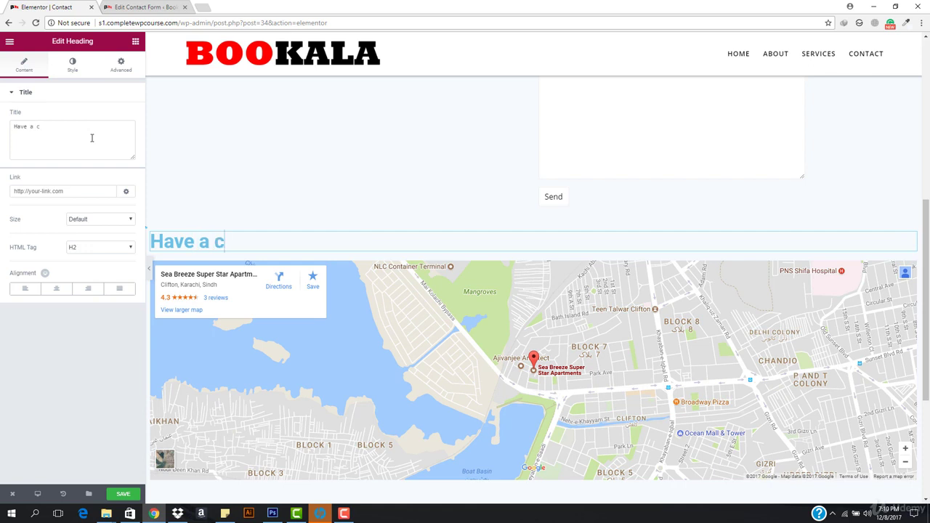
{"action": "type", "text": "offee"}
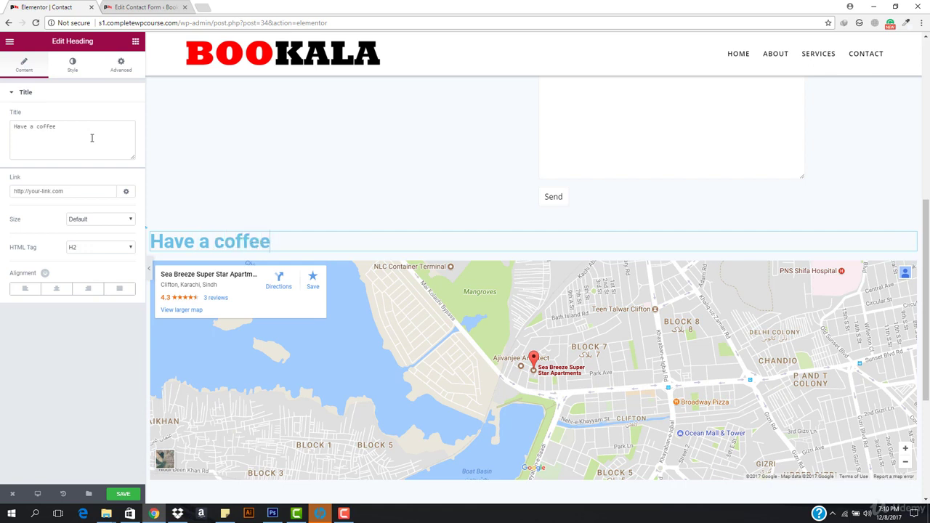
{"action": "type", "text": " with us......"}
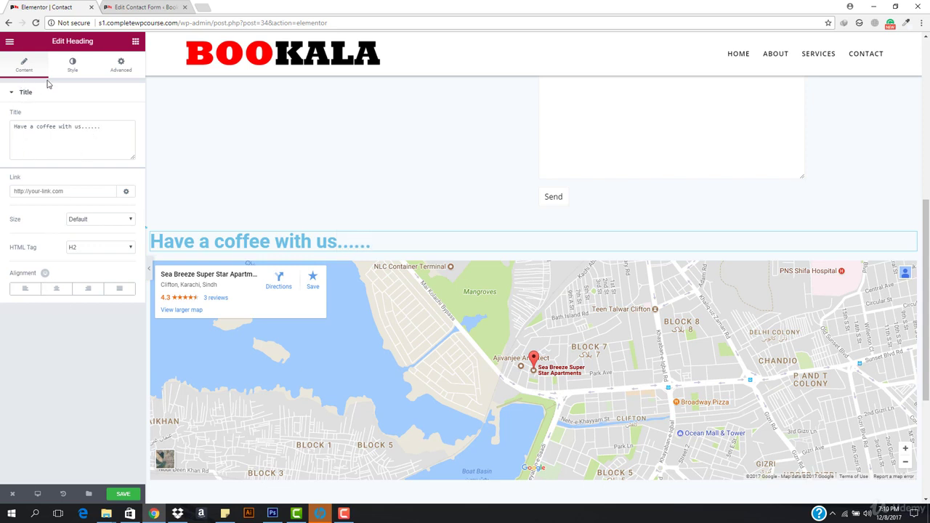
{"action": "left_click", "coordinate": [72, 67]}
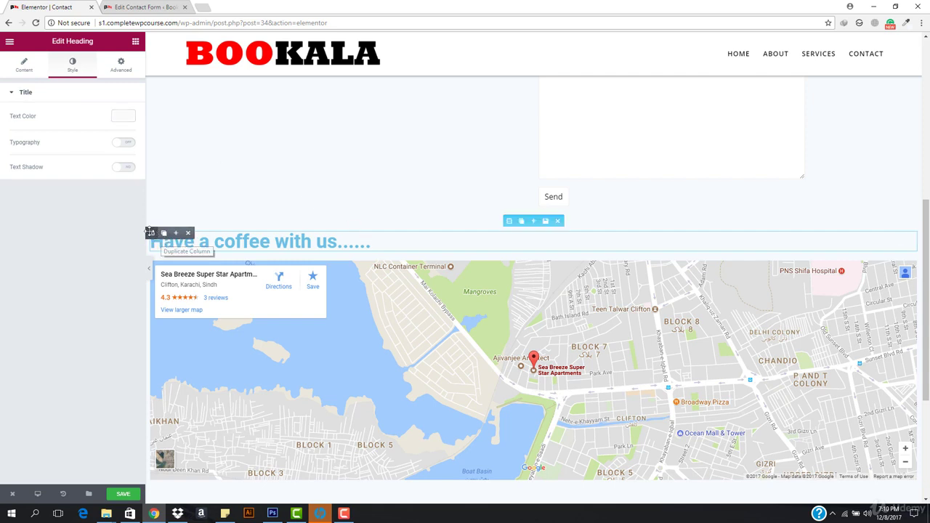
Set the heading's text colour to white (#ffffff).
{"action": "left_click", "coordinate": [123, 117]}
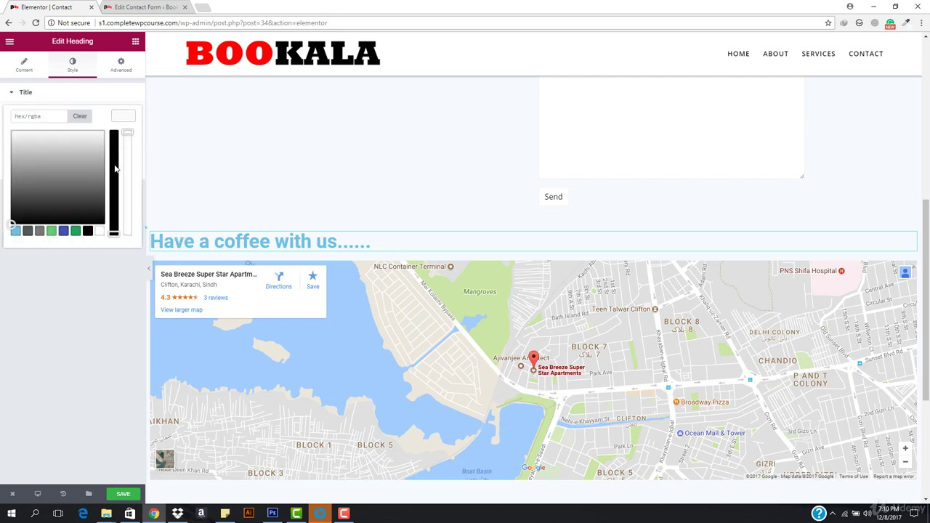
{"action": "left_click", "coordinate": [99, 232]}
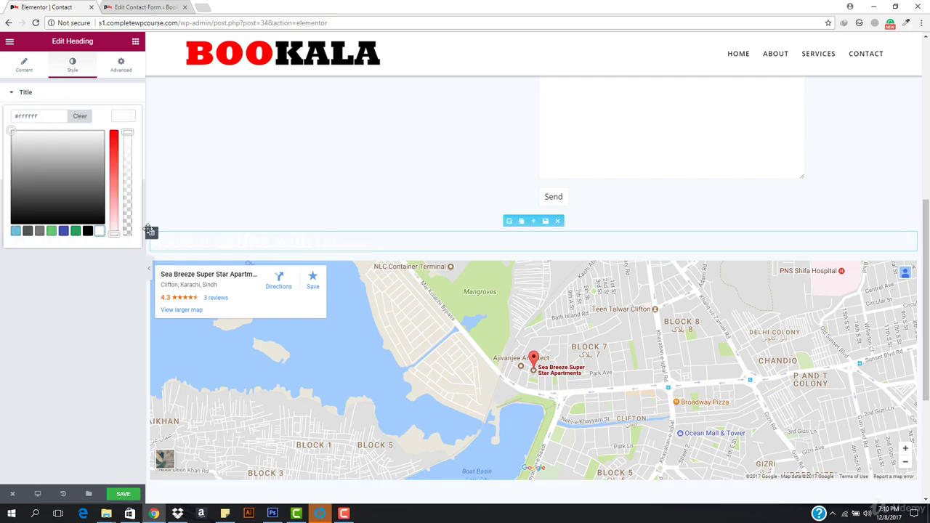
{"action": "left_click", "coordinate": [153, 232]}
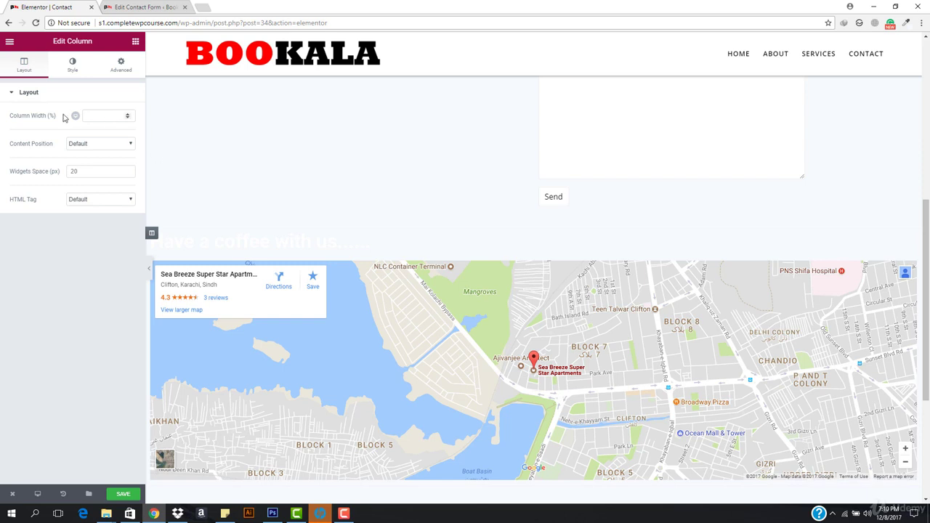
Set the column's background type to Classic, without choosing an image.
{"action": "left_click", "coordinate": [67, 66]}
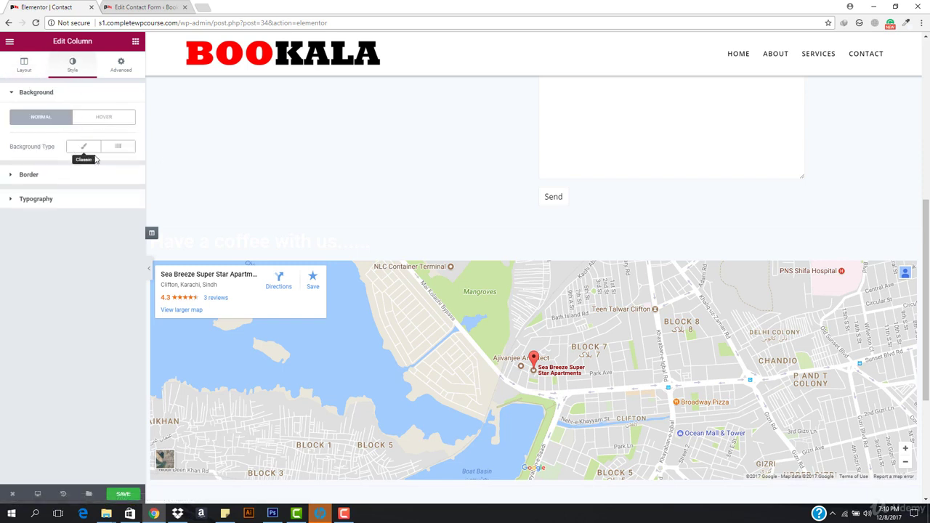
{"action": "left_click", "coordinate": [84, 149]}
{"action": "left_click", "coordinate": [76, 243]}
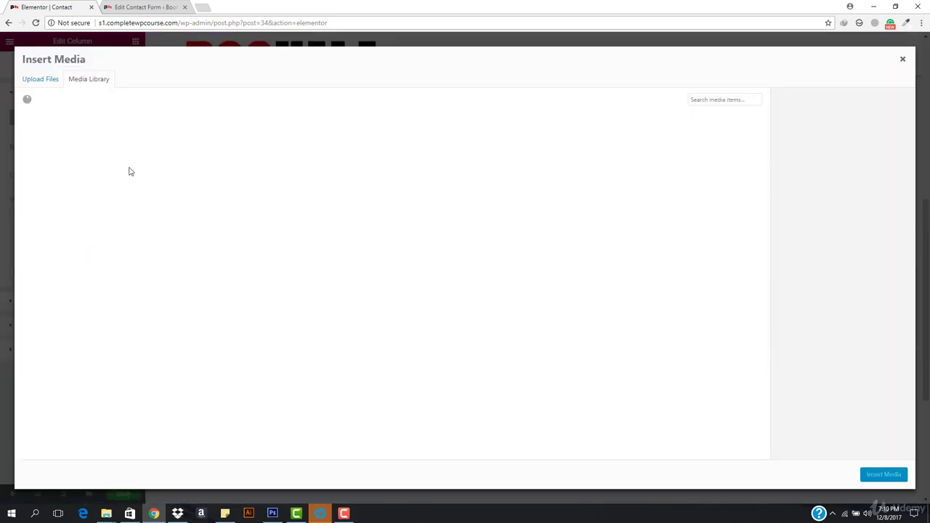
{"action": "left_click", "coordinate": [902, 59]}
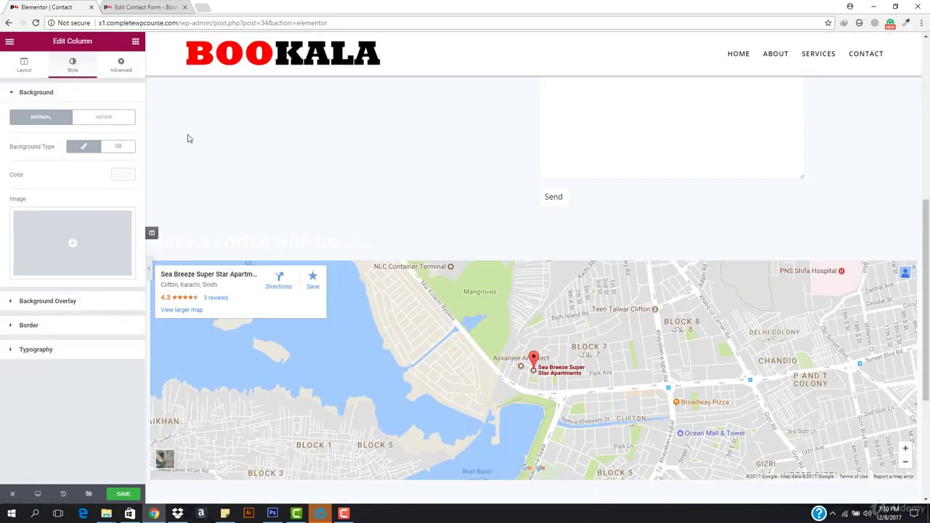
Give the column a deep blue background colour (#0068dd) and save the Contact page.
{"action": "left_click", "coordinate": [122, 174]}
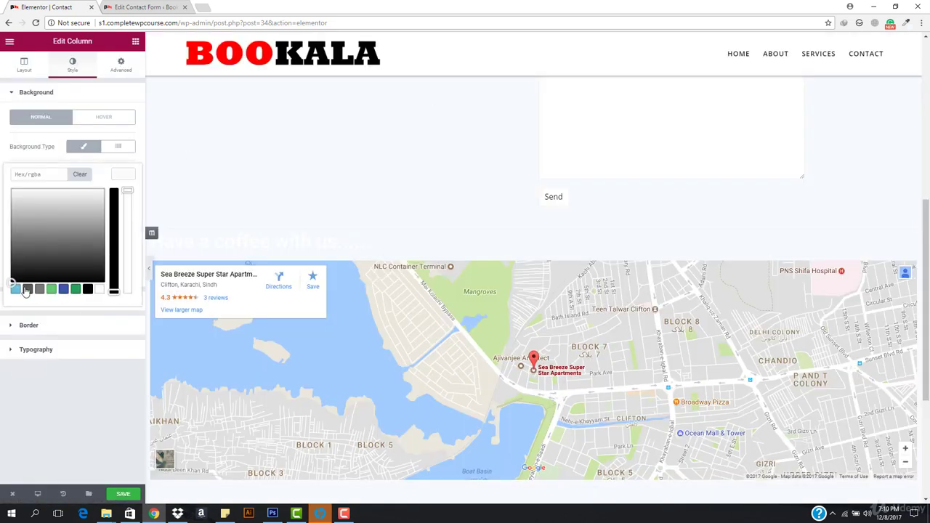
{"action": "left_click", "coordinate": [63, 290]}
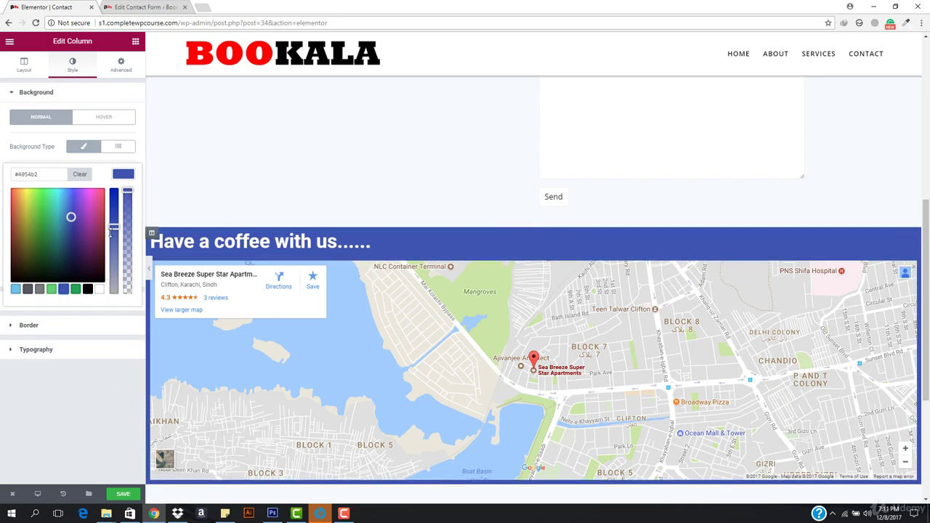
{"action": "left_click", "coordinate": [53, 282]}
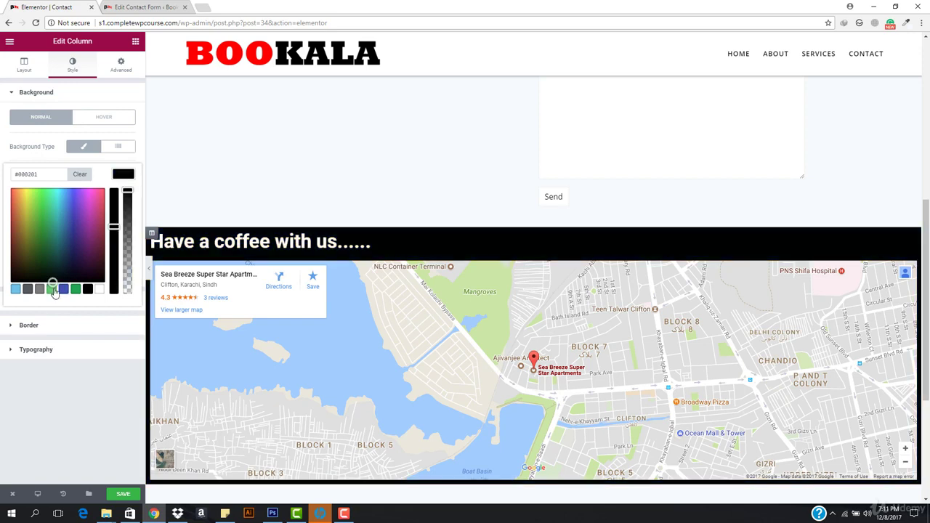
{"action": "left_click", "coordinate": [52, 290]}
{"action": "left_click", "coordinate": [77, 289]}
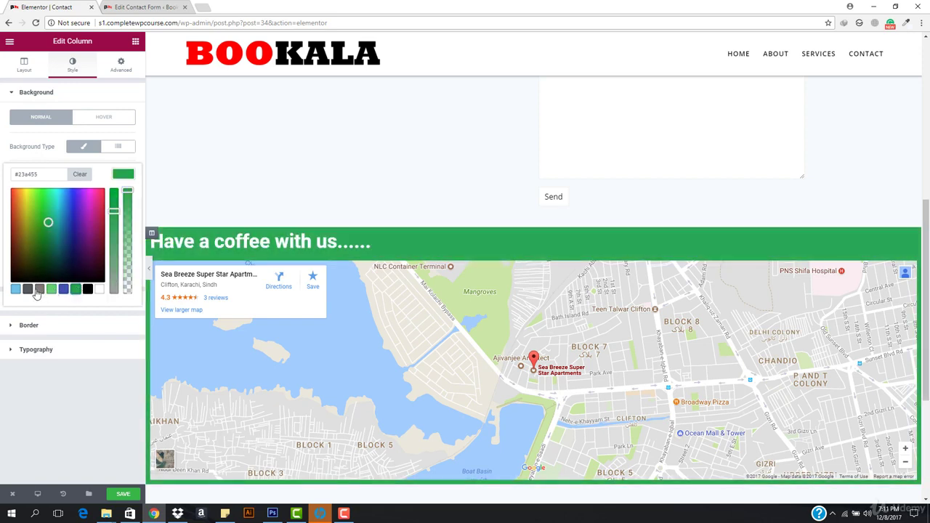
{"action": "left_click", "coordinate": [16, 289]}
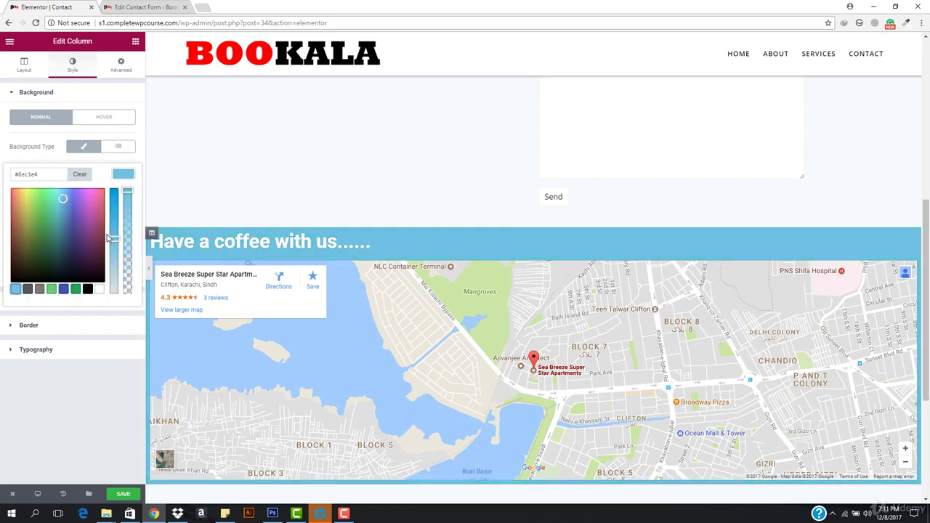
{"action": "left_click_drag", "start_coordinate": [108, 237], "coordinate": [115, 190]}
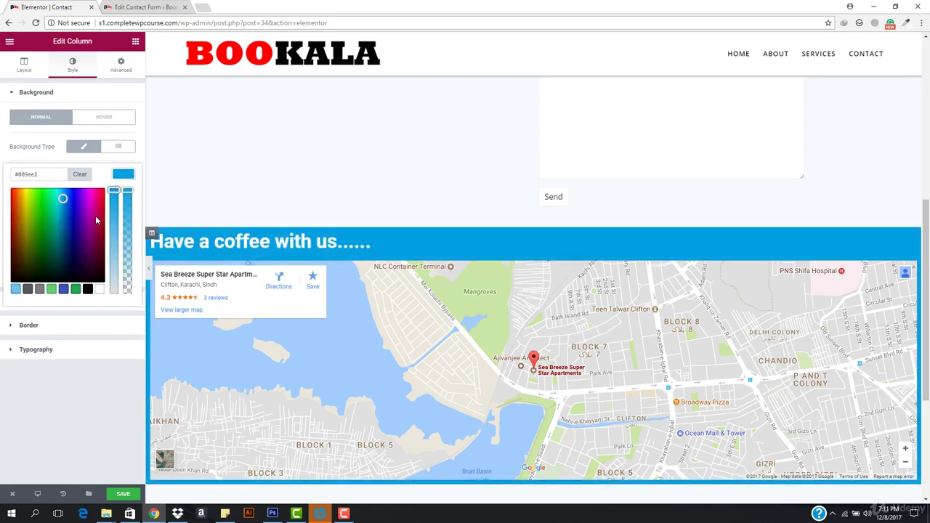
{"action": "left_click_drag", "start_coordinate": [76, 218], "coordinate": [67, 201]}
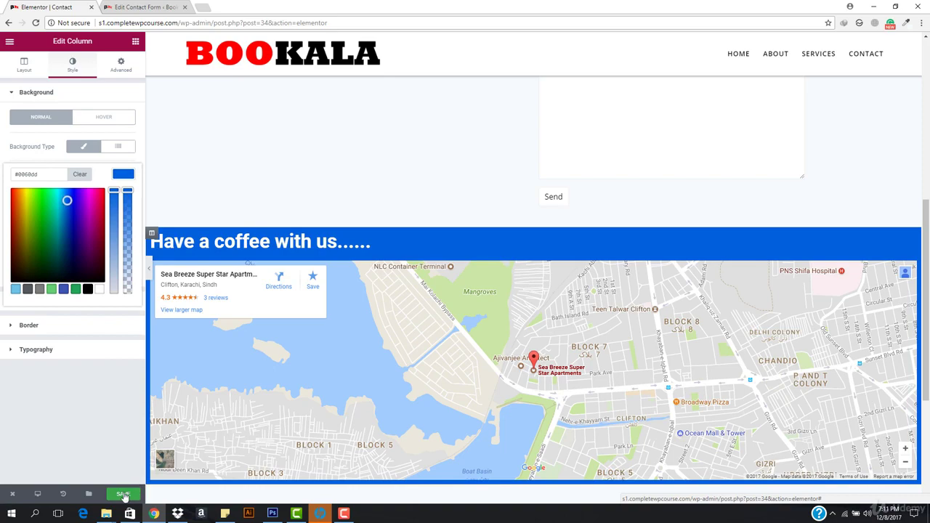
{"action": "left_click", "coordinate": [124, 495]}
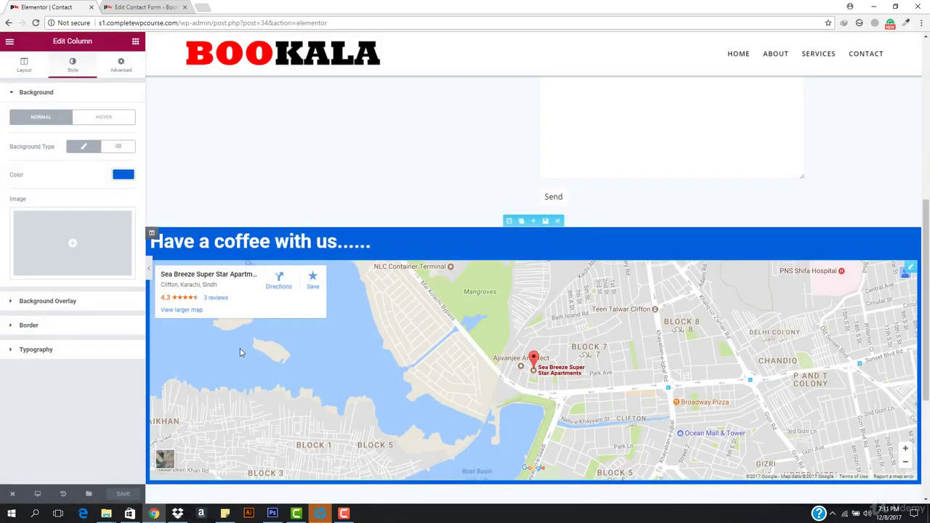
Check the Google Map's advanced settings once more.
{"action": "left_click", "coordinate": [242, 352]}
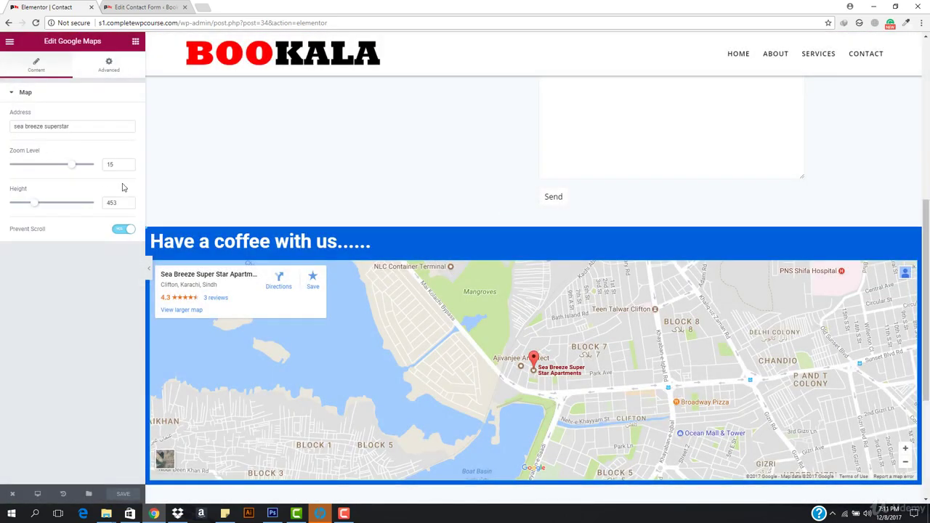
{"action": "left_click", "coordinate": [108, 65]}
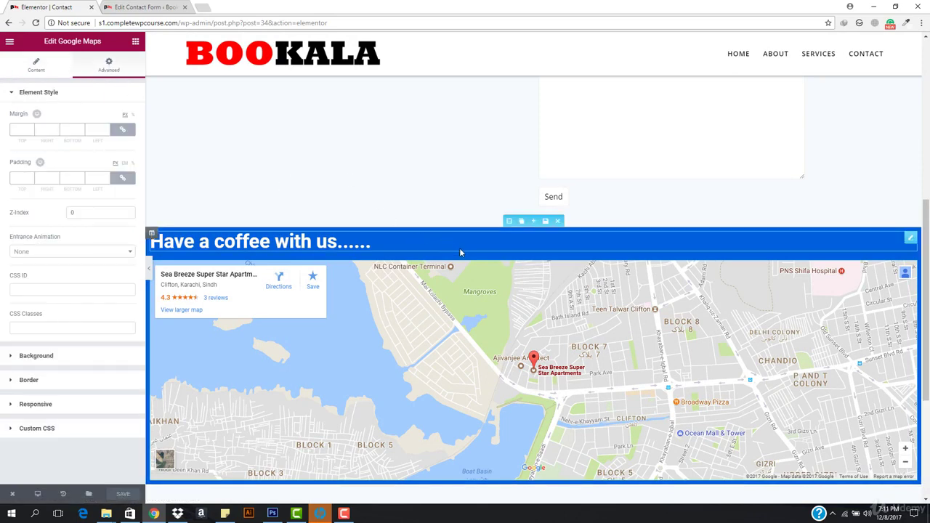
{"action": "scroll", "coordinate": [391, 249], "scroll_direction": "down", "scroll_amount": 2}
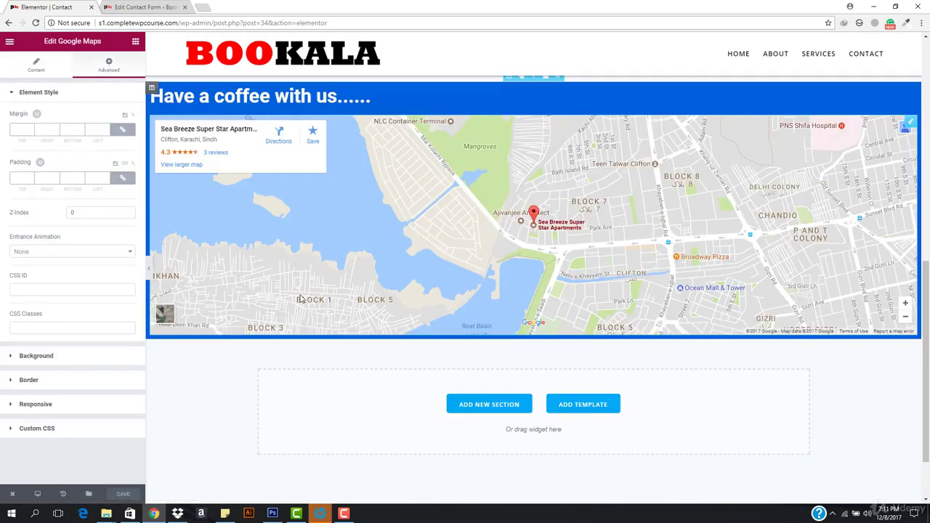
{"action": "scroll", "coordinate": [150, 273], "scroll_direction": "up", "scroll_amount": 1}
Preview the Contact page's blue heading-and-map band, then bring up the editor exit options.
{"action": "left_click", "coordinate": [149, 273]}
{"action": "scroll", "coordinate": [421, 236], "scroll_direction": "up", "scroll_amount": 3}
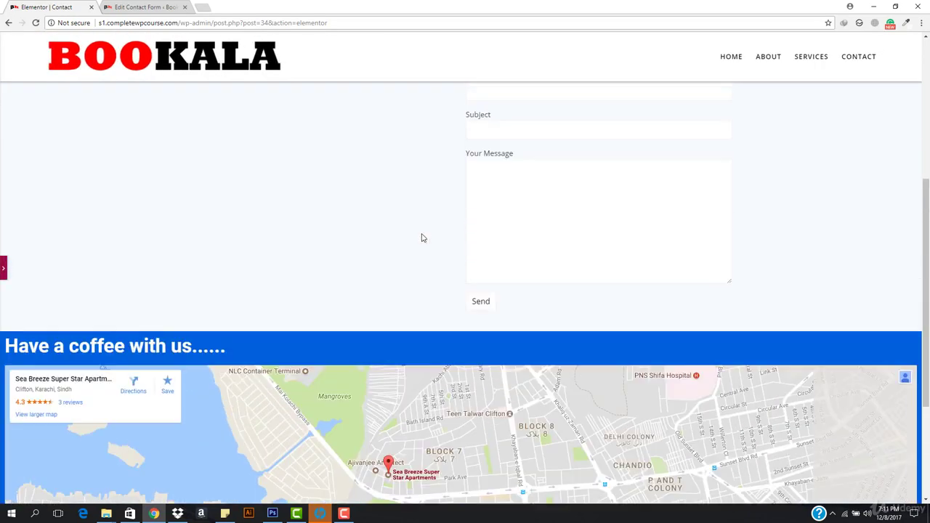
{"action": "scroll", "coordinate": [428, 255], "scroll_direction": "up", "scroll_amount": 3}
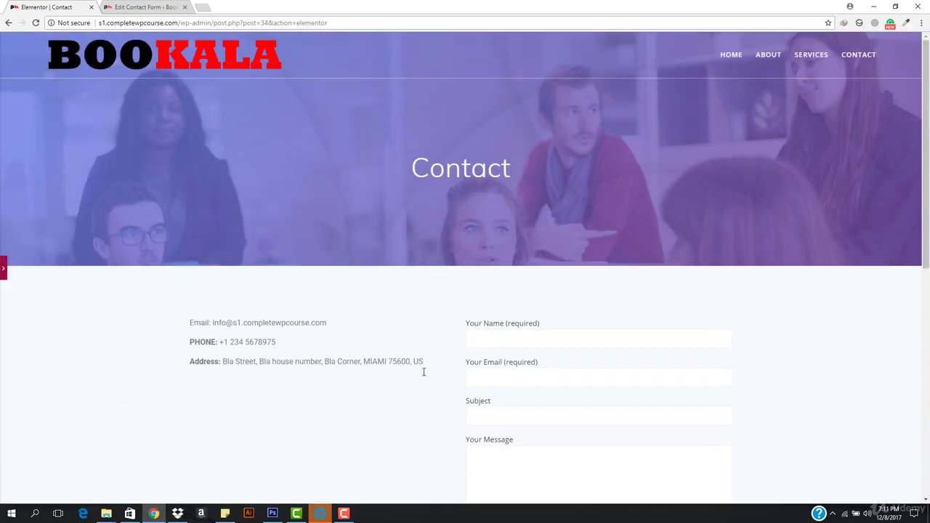
{"action": "scroll", "coordinate": [535, 229], "scroll_direction": "down", "scroll_amount": 5}
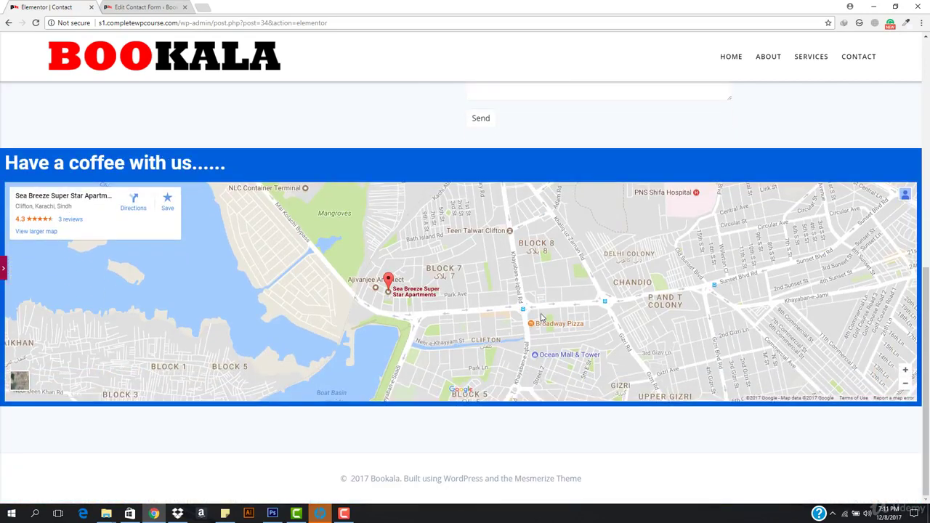
{"action": "scroll", "coordinate": [489, 334], "scroll_direction": "up", "scroll_amount": 1}
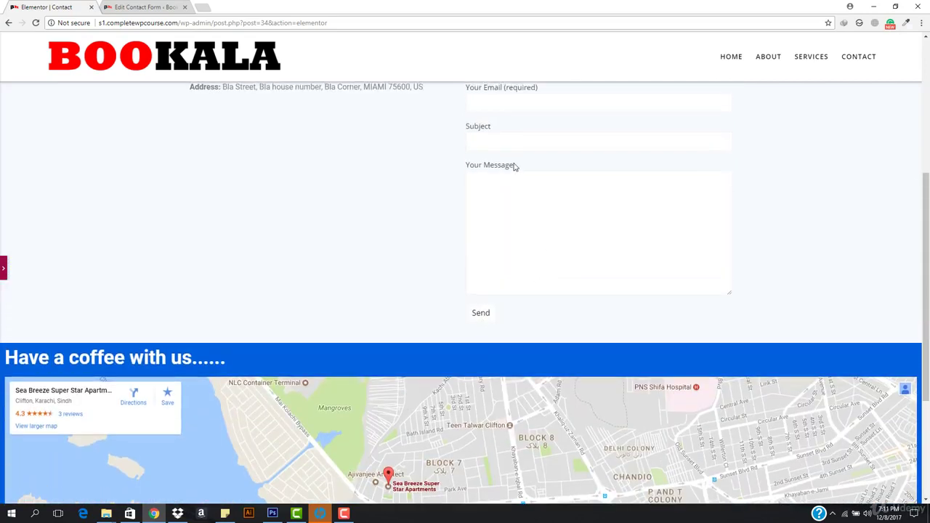
{"action": "scroll", "coordinate": [513, 166], "scroll_direction": "up", "scroll_amount": 5}
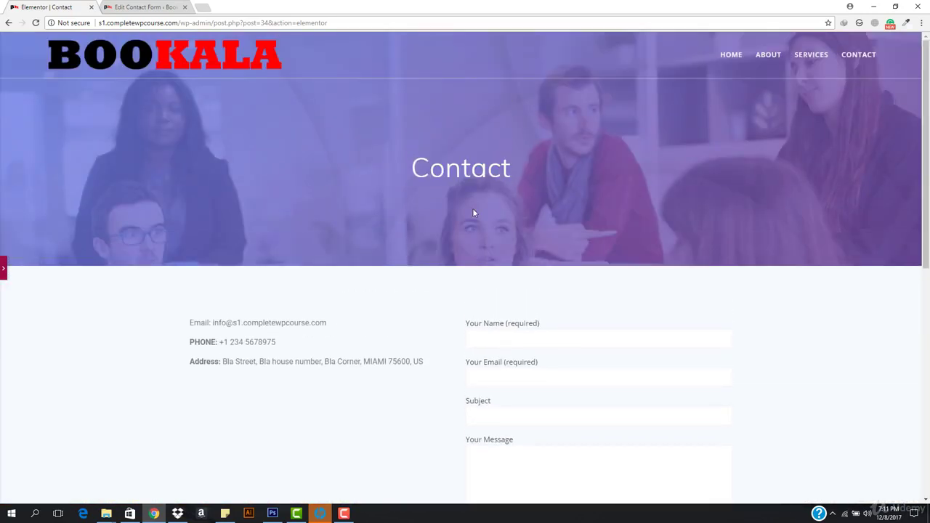
{"action": "scroll", "coordinate": [152, 315], "scroll_direction": "down", "scroll_amount": 5}
{"action": "scroll", "coordinate": [11, 459], "scroll_direction": "down", "scroll_amount": 1}
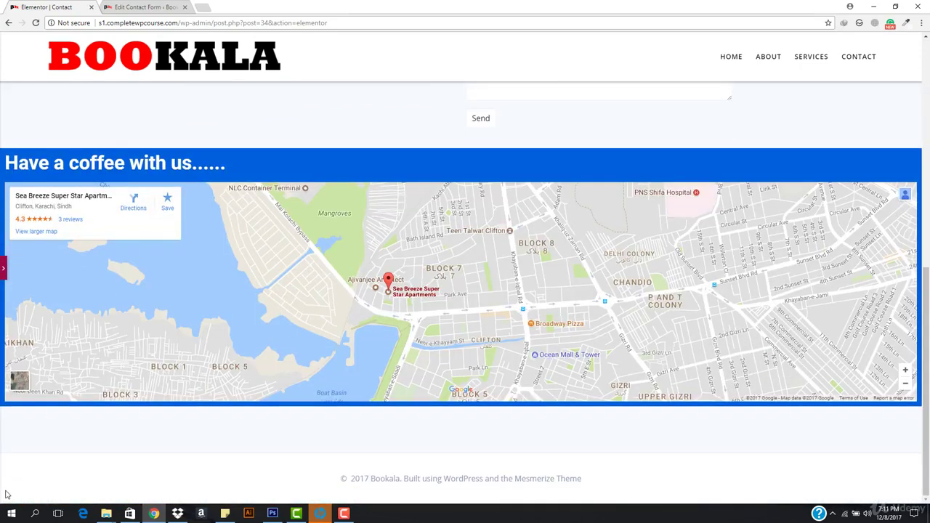
{"action": "left_click", "coordinate": [4, 282]}
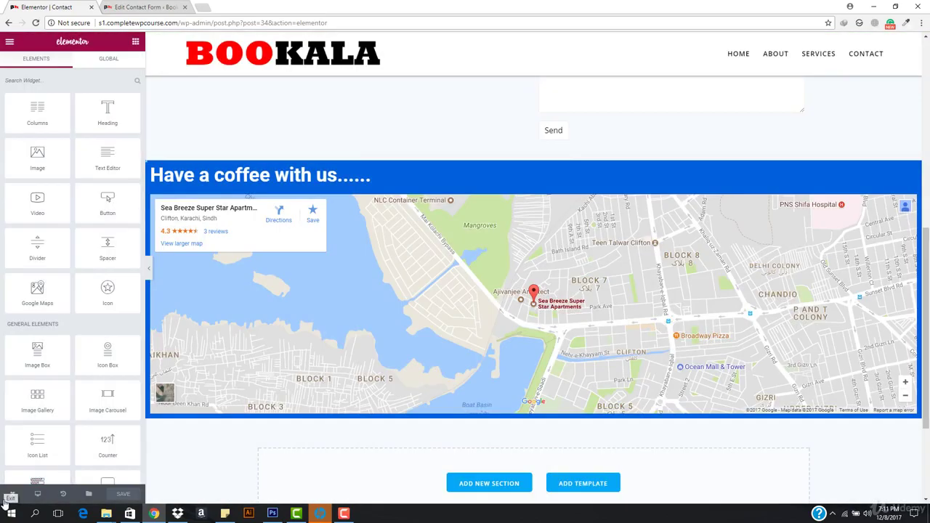
{"action": "left_click", "coordinate": [5, 500]}
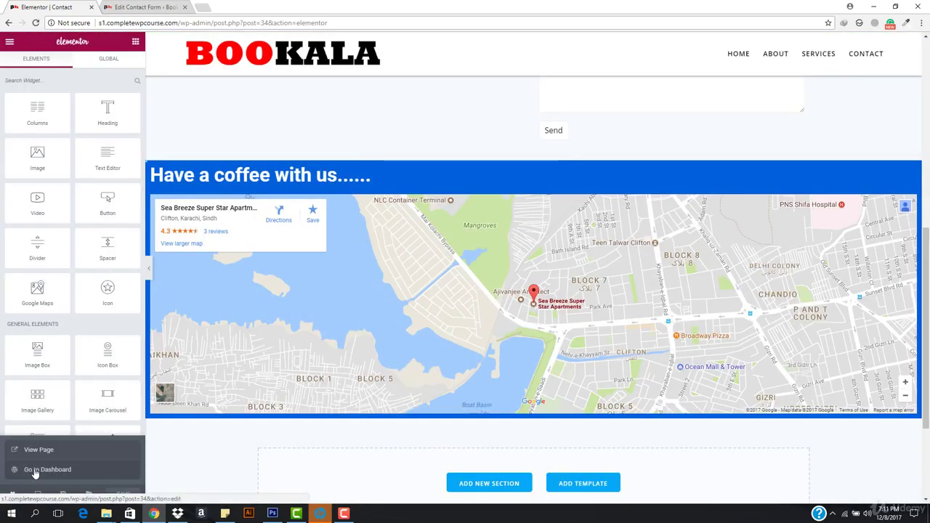
Go to the Dashboard, close the leftover Edit Contact Form tab, and open Appearance > Menus.
{"action": "left_click", "coordinate": [37, 469]}
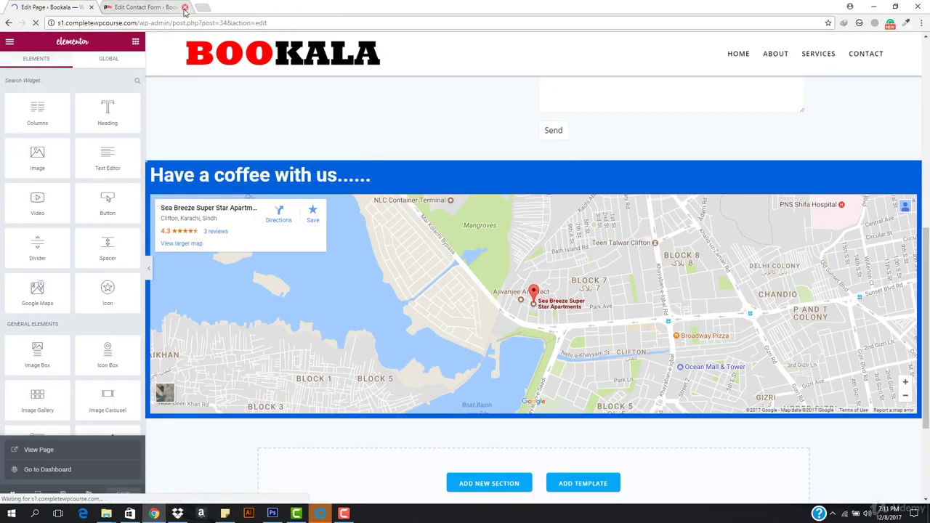
{"action": "left_click", "coordinate": [185, 7]}
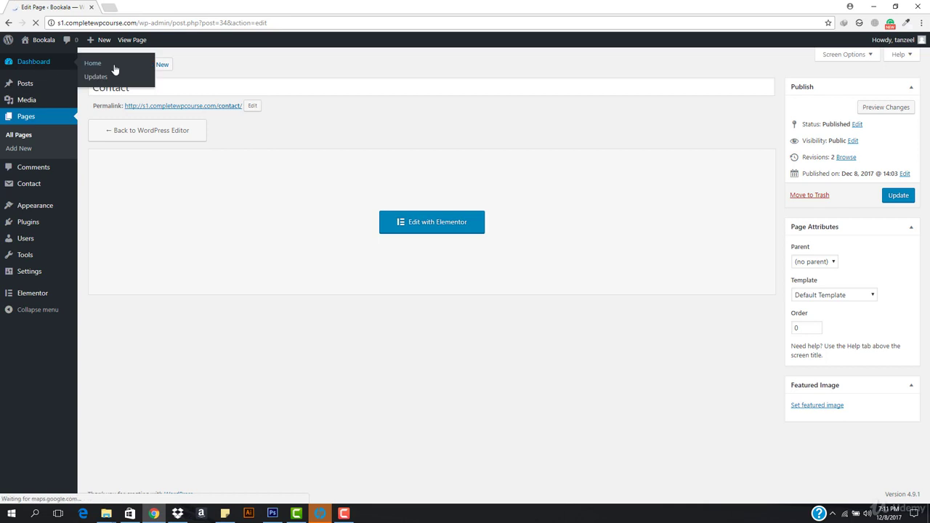
{"action": "mouse_move", "coordinate": [38, 210]}
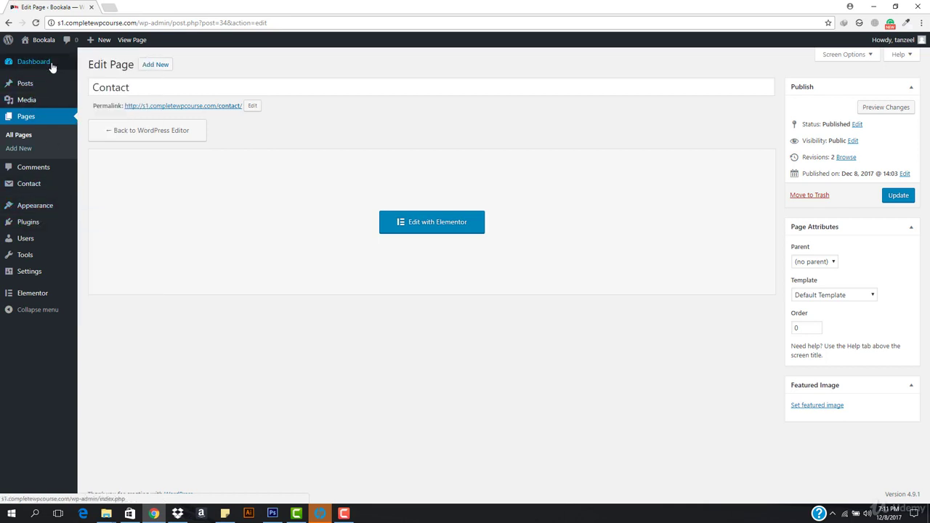
{"action": "mouse_move", "coordinate": [24, 65]}
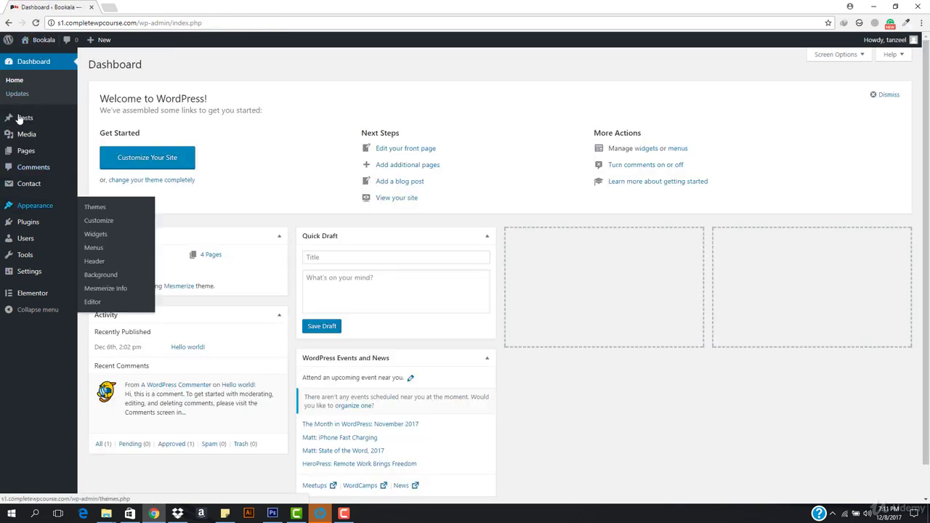
{"action": "left_click", "coordinate": [95, 248]}
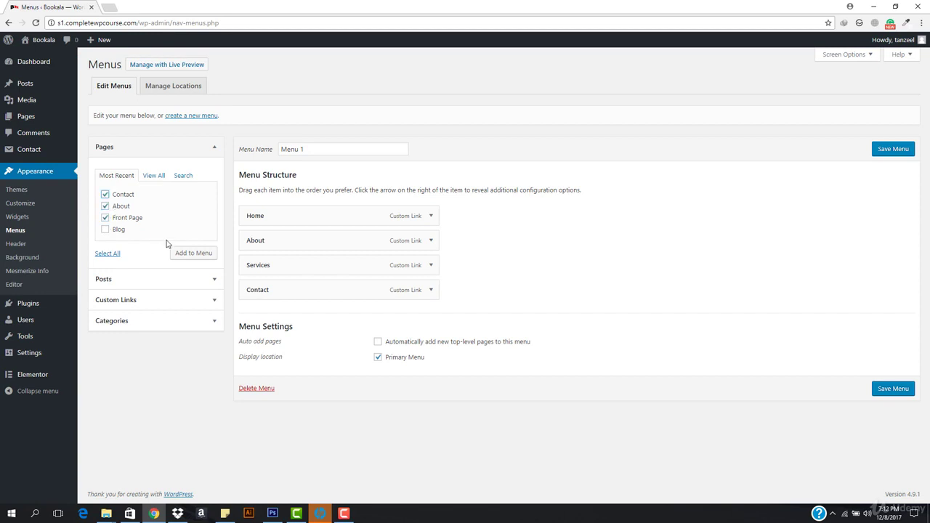
Add the Contact, About and Front Page pages and remove the old Home, About, Services and Contact links.
{"action": "left_click", "coordinate": [201, 252]}
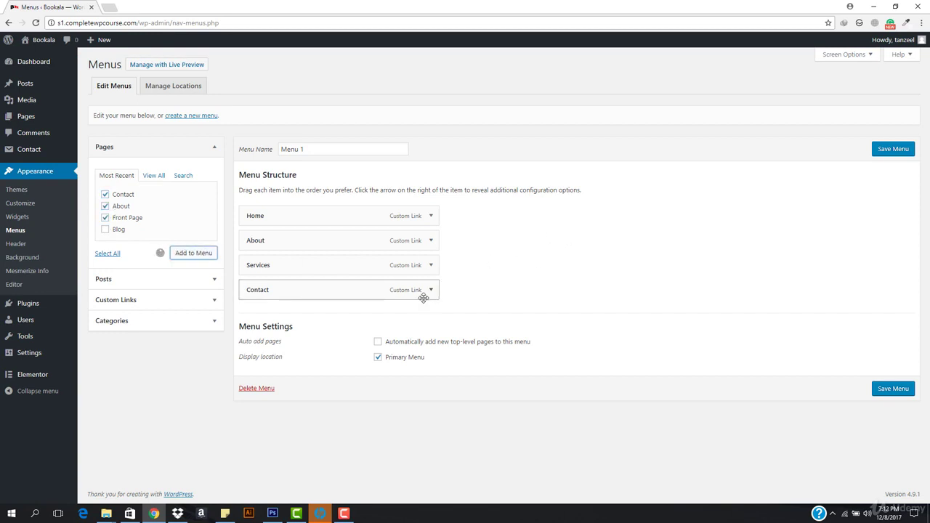
{"action": "left_click", "coordinate": [431, 289]}
{"action": "left_click", "coordinate": [254, 383]}
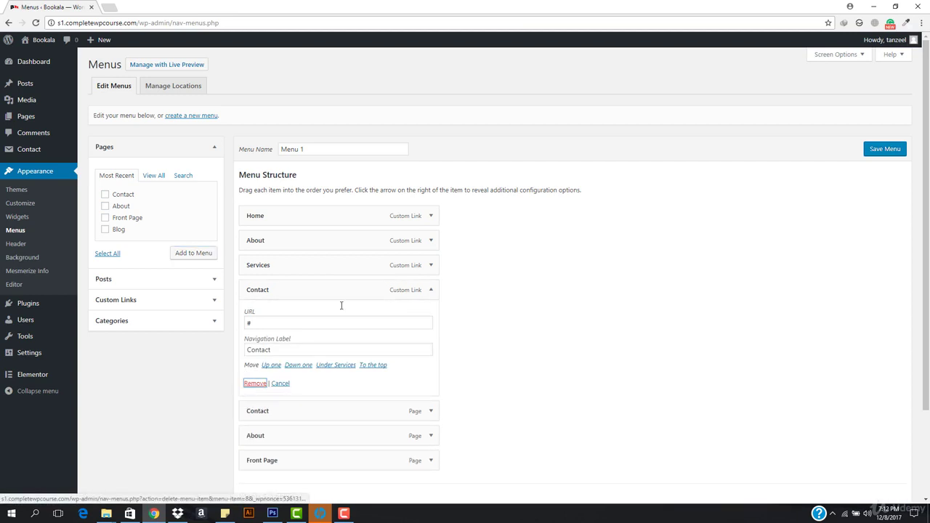
{"action": "left_click", "coordinate": [430, 264]}
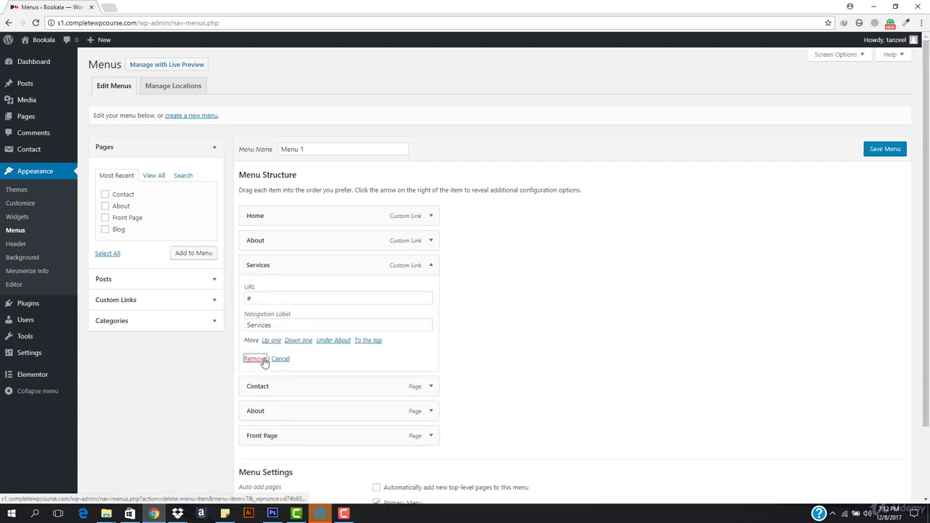
{"action": "left_click", "coordinate": [258, 358]}
{"action": "left_click", "coordinate": [431, 241]}
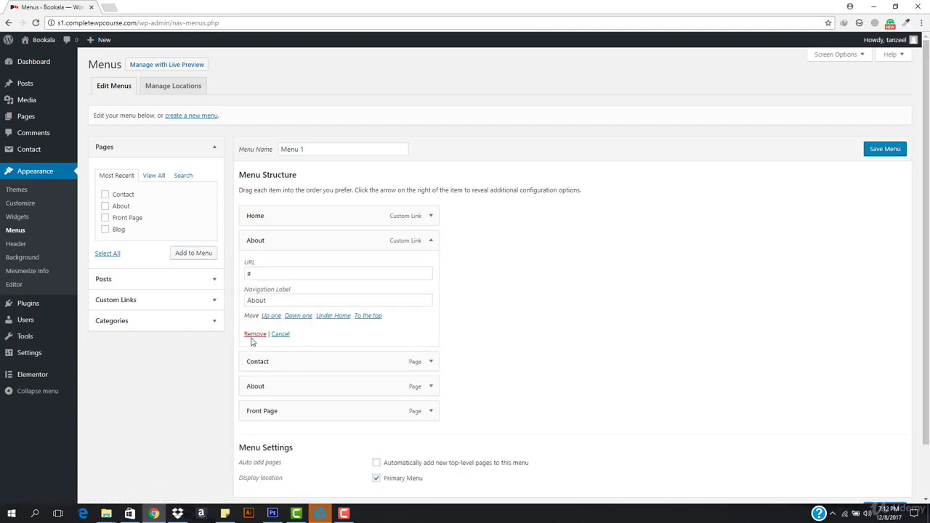
{"action": "left_click", "coordinate": [254, 334]}
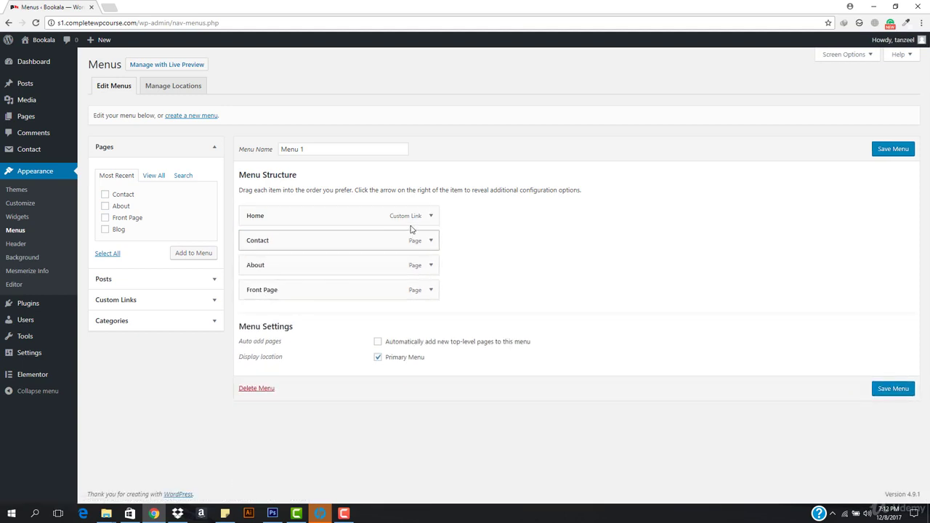
{"action": "left_click", "coordinate": [431, 216]}
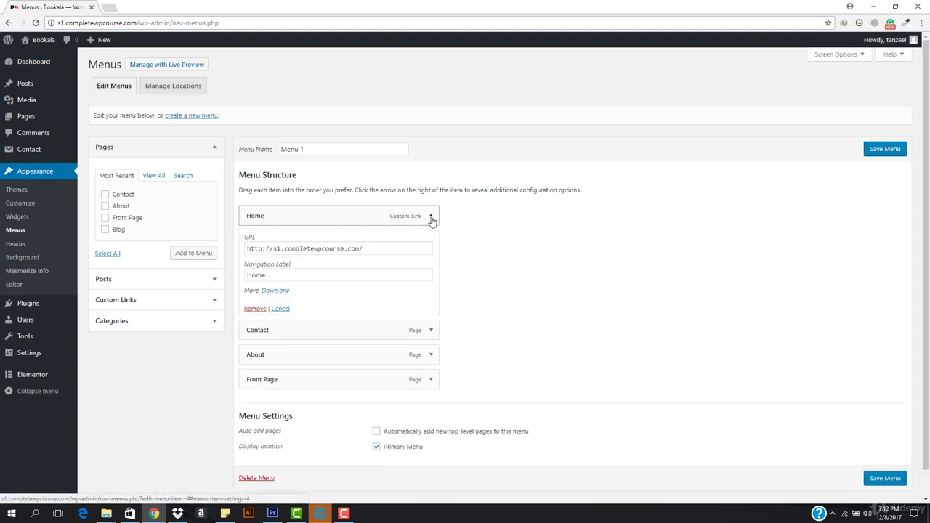
{"action": "left_click", "coordinate": [256, 309]}
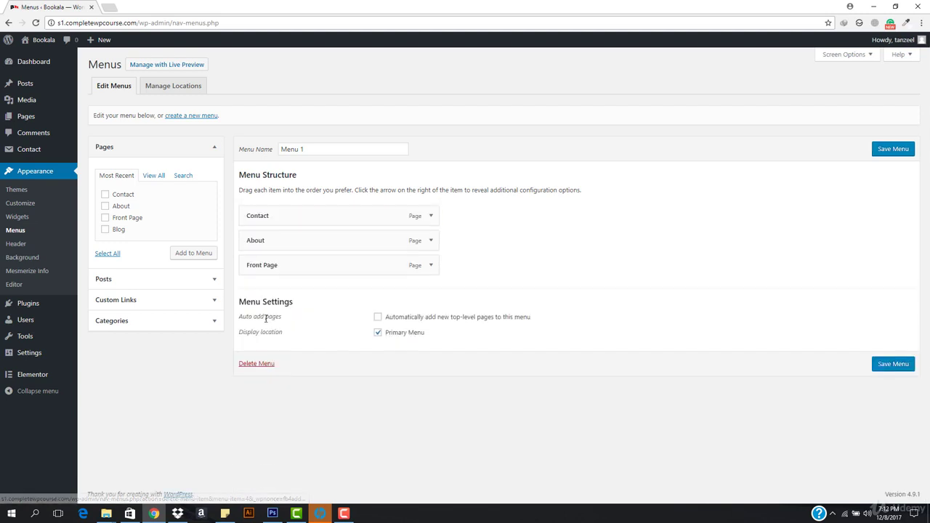
Order the menu Front Page, About, Contact, relabel Front Page as Home, save, and view the site.
{"action": "left_click_drag", "start_coordinate": [301, 264], "coordinate": [266, 268]}
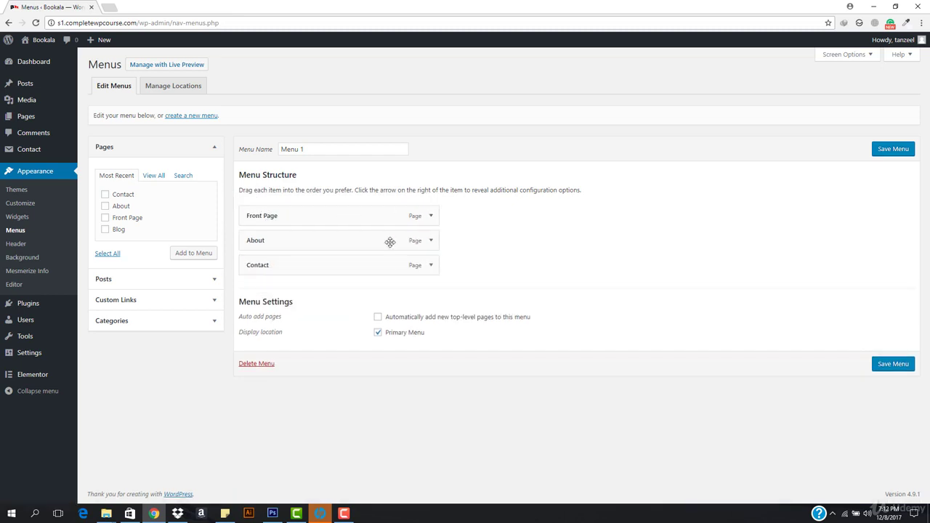
{"action": "left_click", "coordinate": [431, 216]}
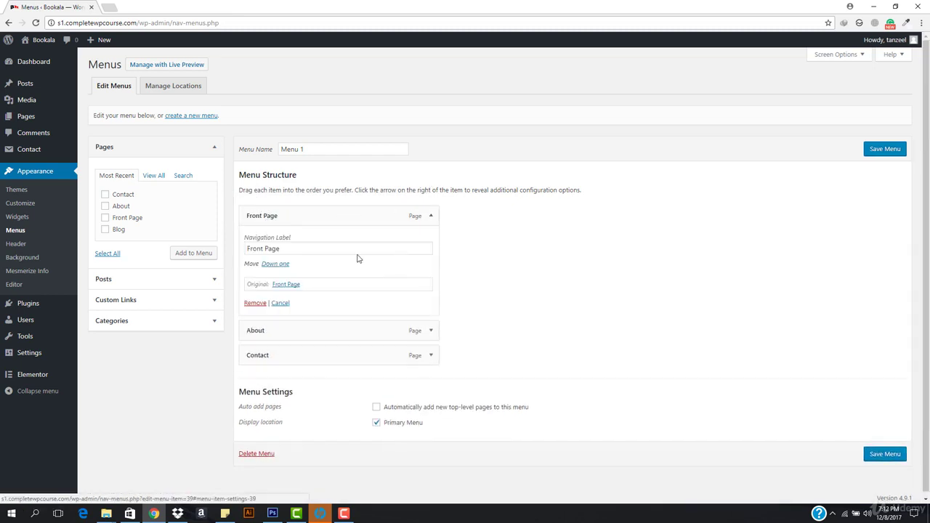
{"action": "triple_click", "coordinate": [320, 248]}
{"action": "type", "text": "Home"}
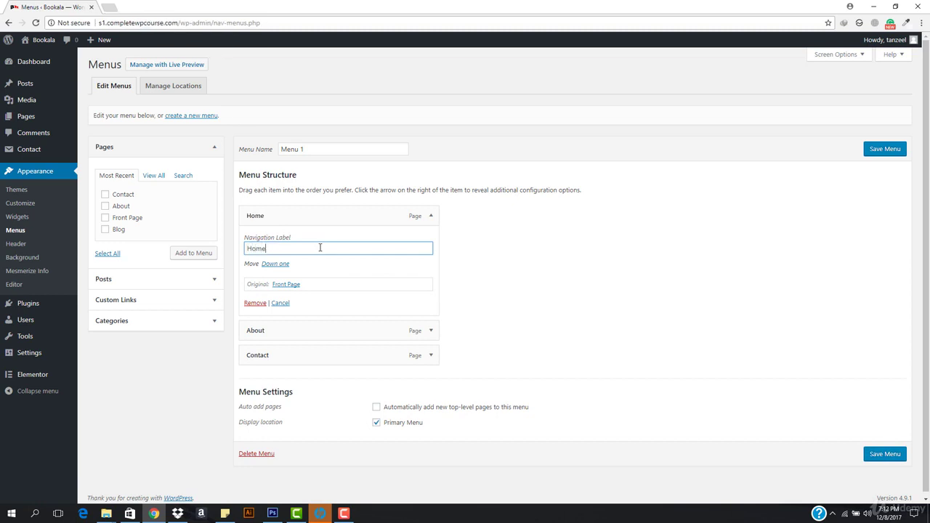
{"action": "left_click", "coordinate": [897, 154]}
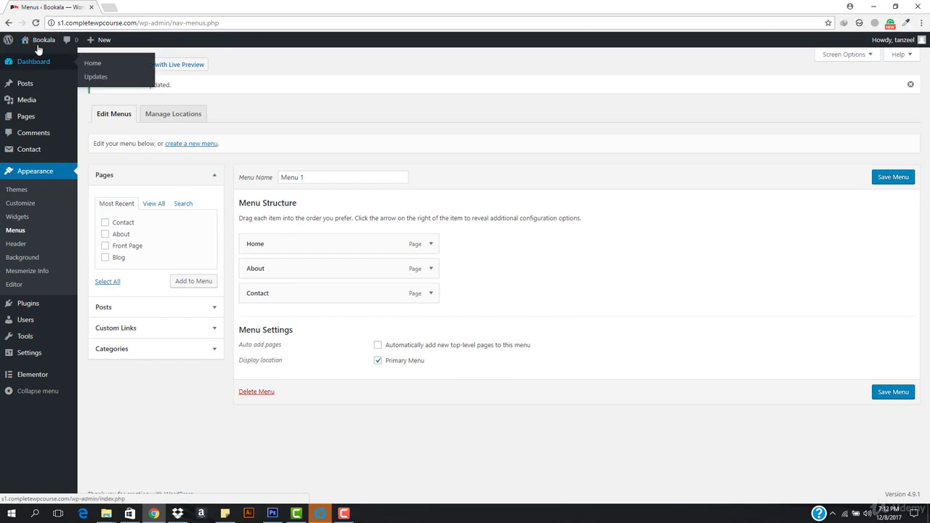
{"action": "right_click", "coordinate": [40, 58]}
{"action": "left_click", "coordinate": [75, 64]}
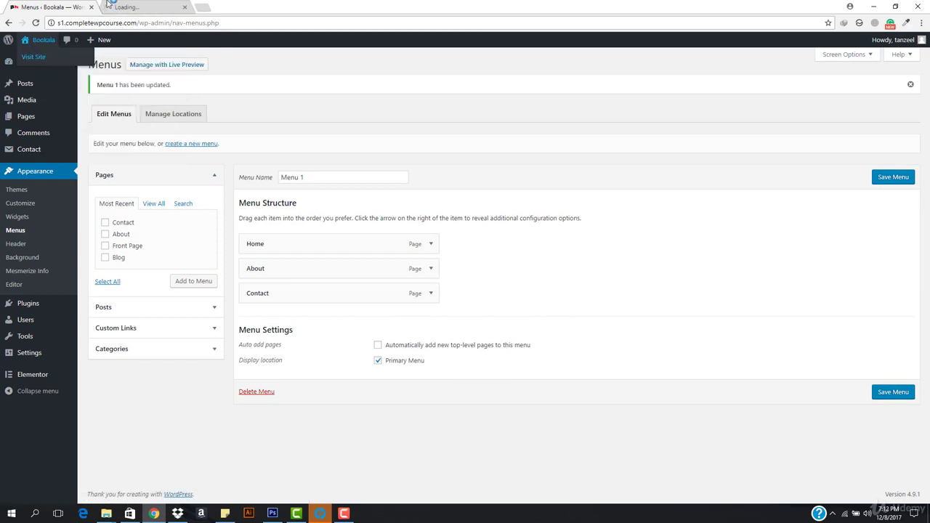
{"action": "key", "text": "ctrl+w"}
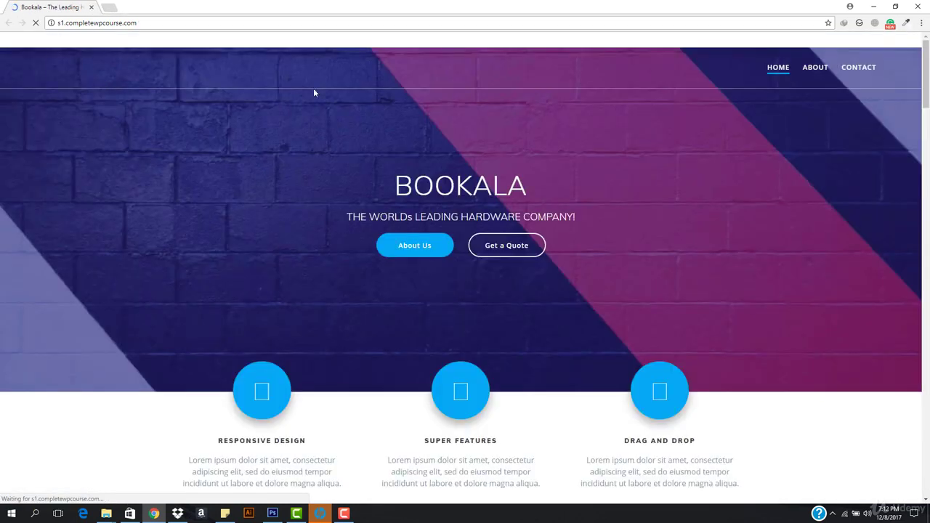
{"action": "left_click_drag", "start_coordinate": [472, 149], "coordinate": [606, 248]}
{"action": "left_click", "coordinate": [605, 246]}
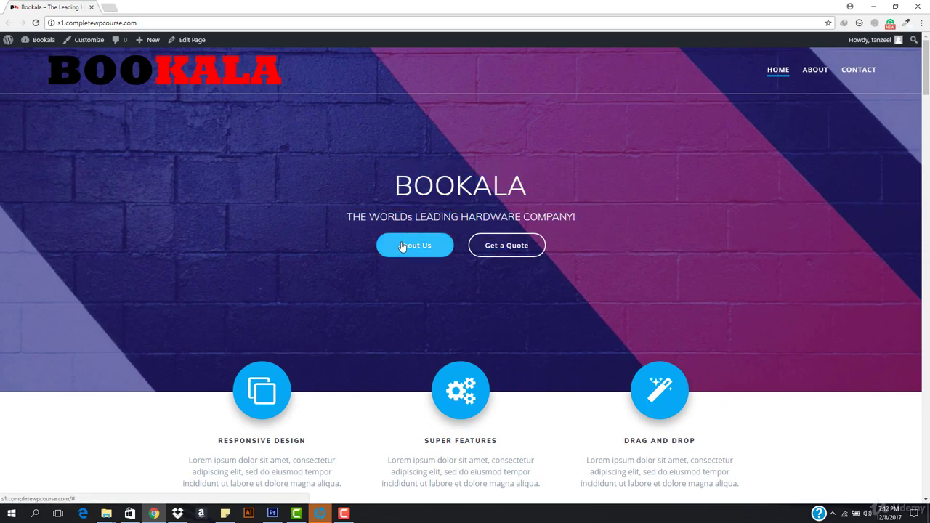
{"action": "scroll", "coordinate": [451, 306], "scroll_direction": "down", "scroll_amount": 2}
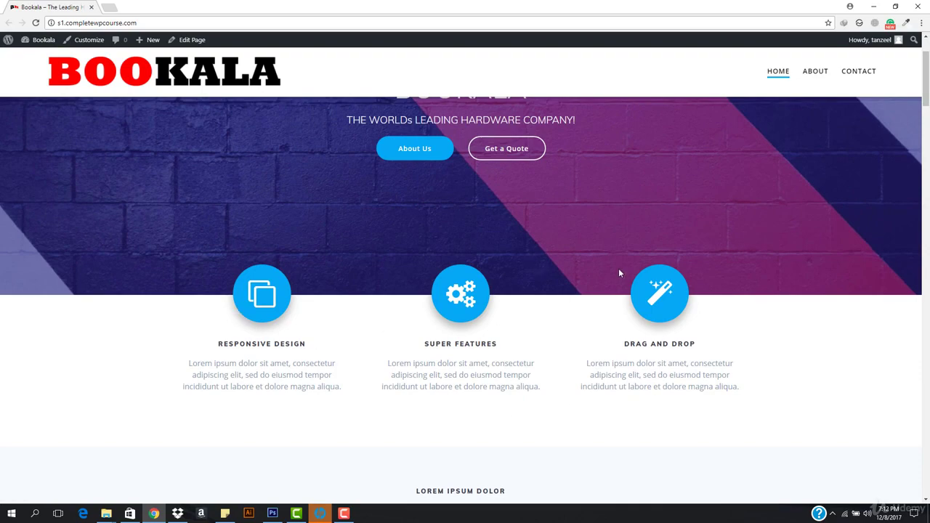
{"action": "scroll", "coordinate": [619, 273], "scroll_direction": "down", "scroll_amount": 5}
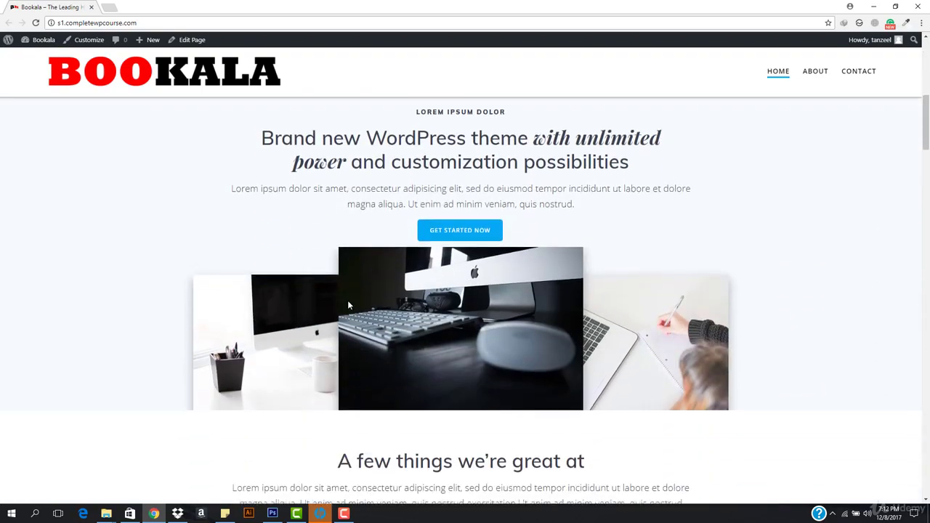
{"action": "scroll", "coordinate": [349, 306], "scroll_direction": "down", "scroll_amount": 6}
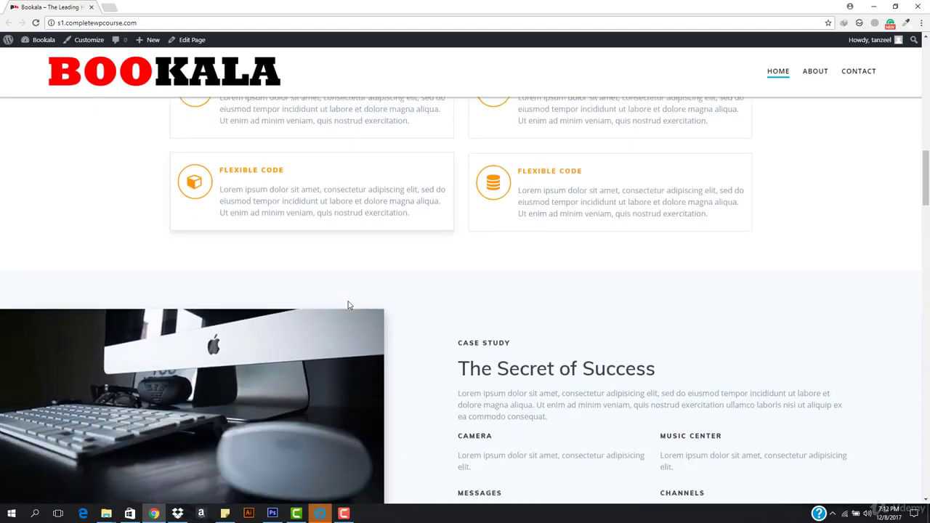
{"action": "scroll", "coordinate": [348, 305], "scroll_direction": "down", "scroll_amount": 6}
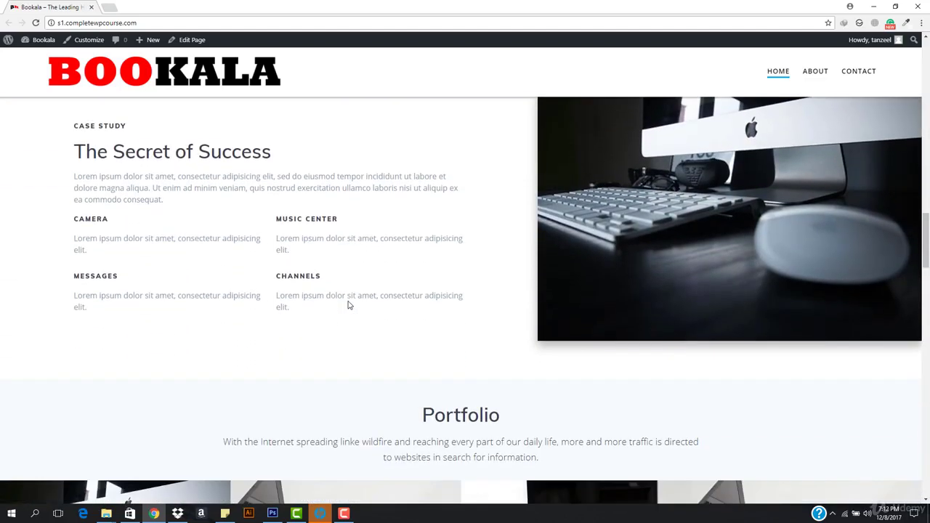
{"action": "scroll", "coordinate": [348, 305], "scroll_direction": "down", "scroll_amount": 6}
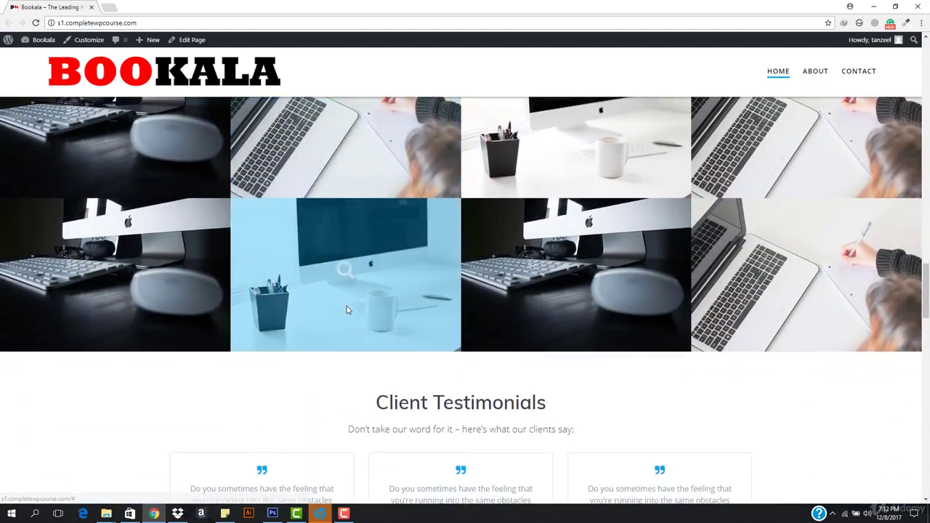
{"action": "scroll", "coordinate": [346, 310], "scroll_direction": "down", "scroll_amount": 6}
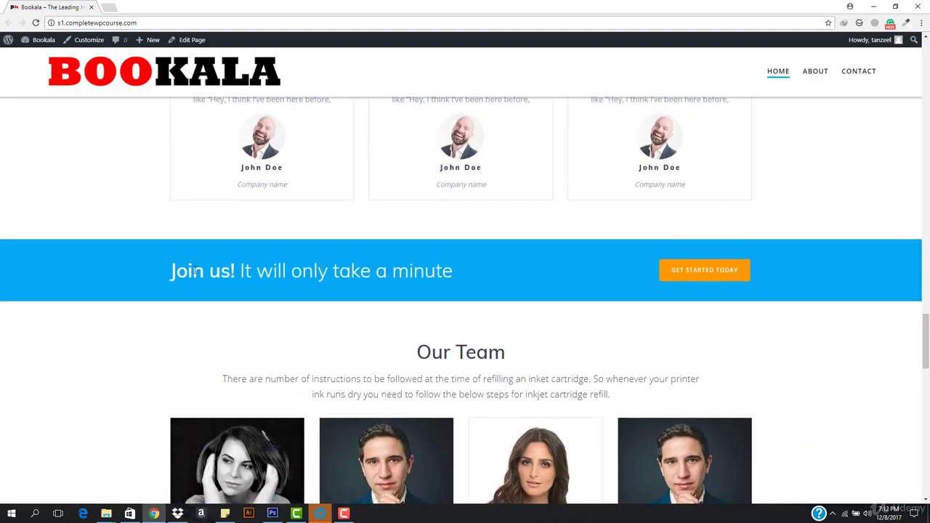
{"action": "scroll", "coordinate": [513, 290], "scroll_direction": "down", "scroll_amount": 5}
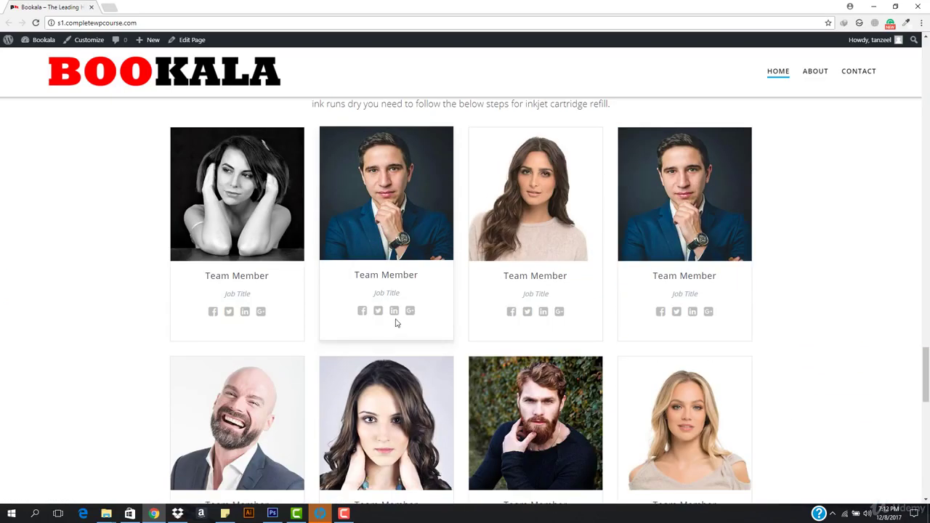
{"action": "scroll", "coordinate": [555, 393], "scroll_direction": "down", "scroll_amount": 2}
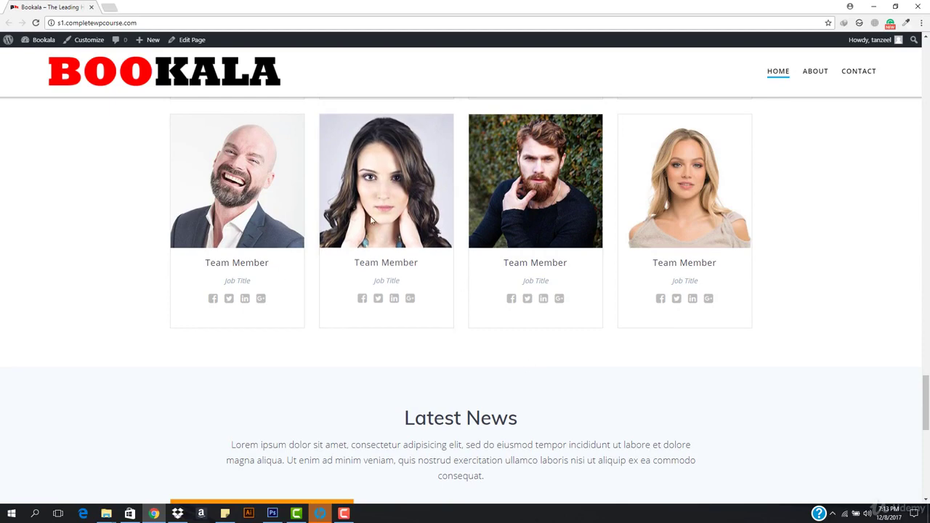
{"action": "scroll", "coordinate": [456, 259], "scroll_direction": "down", "scroll_amount": 1}
{"action": "scroll", "coordinate": [456, 259], "scroll_direction": "down", "scroll_amount": 7}
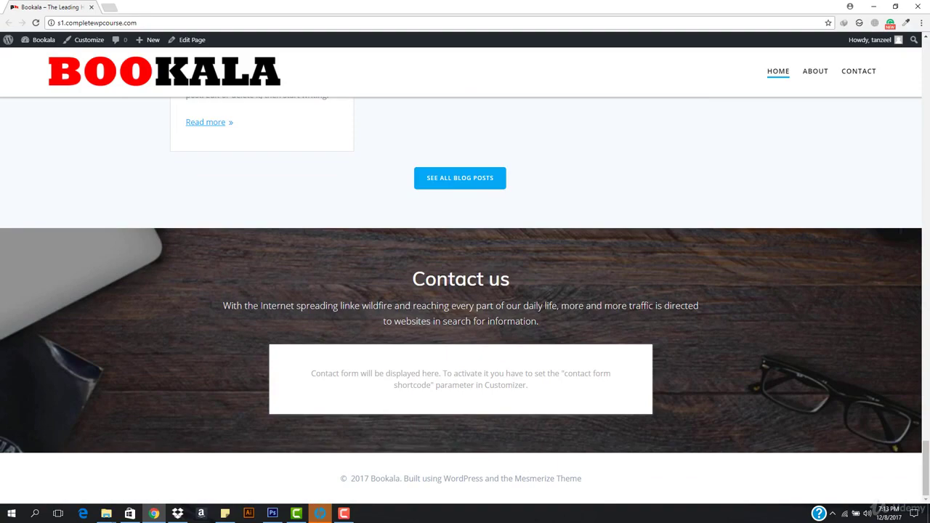
{"action": "scroll", "coordinate": [623, 225], "scroll_direction": "up", "scroll_amount": 20}
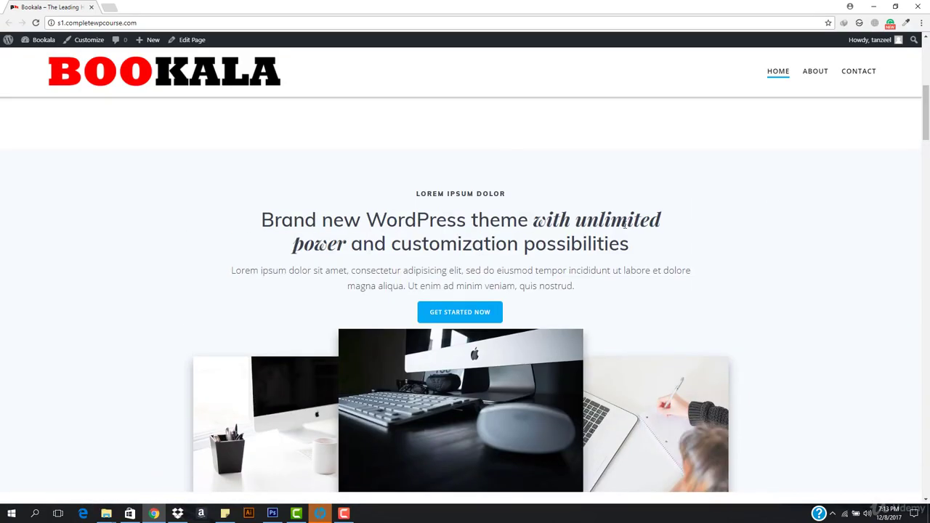
{"action": "scroll", "coordinate": [623, 223], "scroll_direction": "up", "scroll_amount": 5}
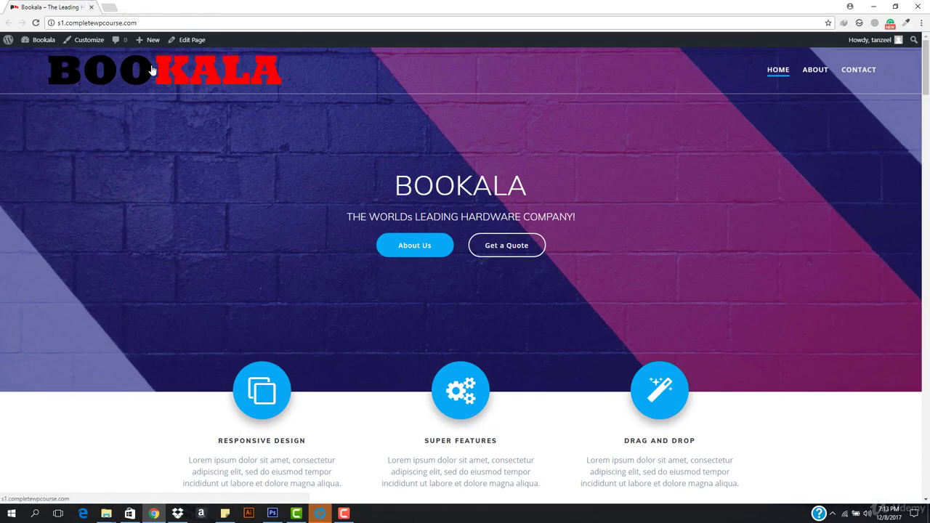
{"action": "double_click", "coordinate": [558, 195]}
{"action": "left_click", "coordinate": [558, 195]}
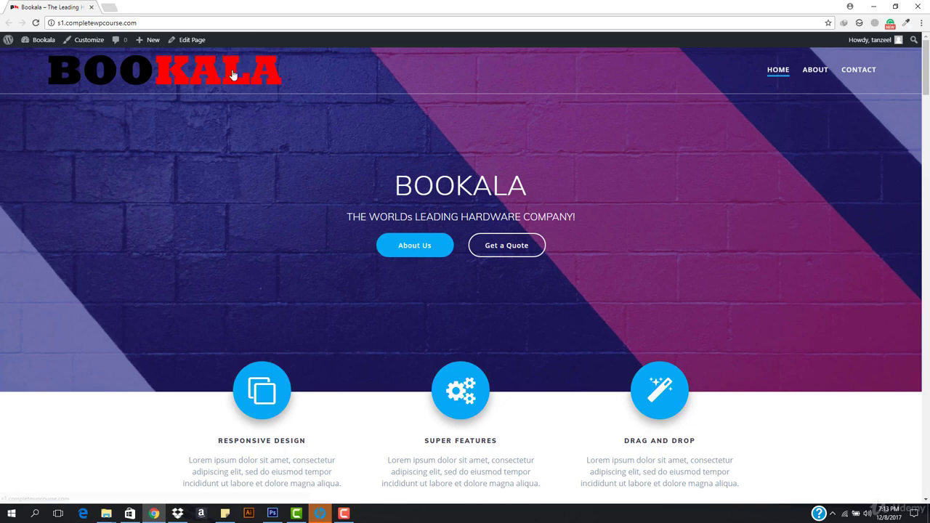
{"action": "scroll", "coordinate": [272, 168], "scroll_direction": "down", "scroll_amount": 2}
{"action": "scroll", "coordinate": [259, 212], "scroll_direction": "up", "scroll_amount": 2}
{"action": "left_click_drag", "start_coordinate": [336, 195], "coordinate": [619, 247]}
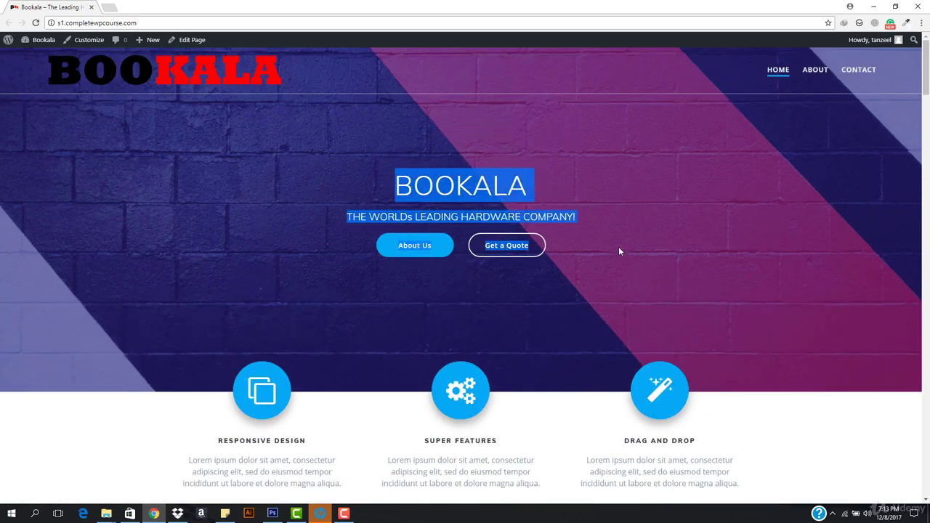
{"action": "left_click", "coordinate": [618, 247]}
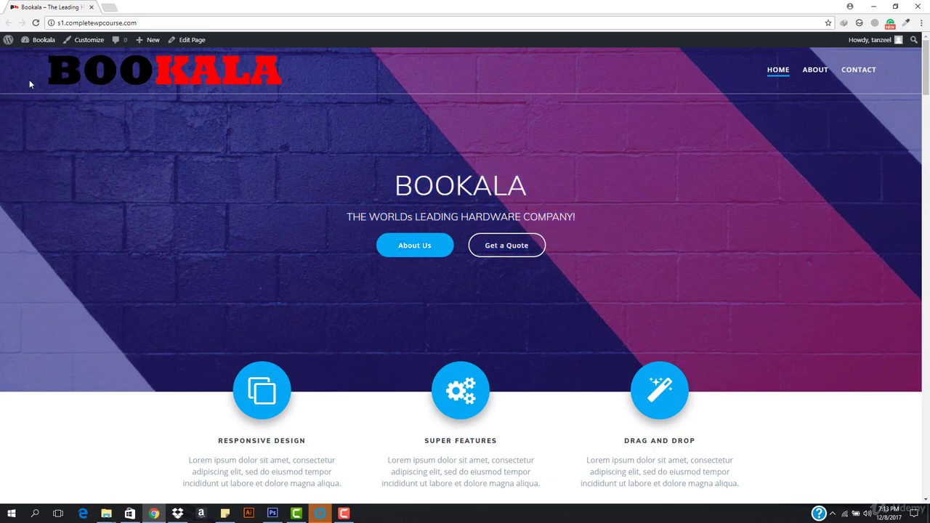
{"action": "left_click_drag", "start_coordinate": [29, 83], "coordinate": [389, 77]}
{"action": "left_click", "coordinate": [389, 77]}
{"action": "left_click", "coordinate": [815, 69]}
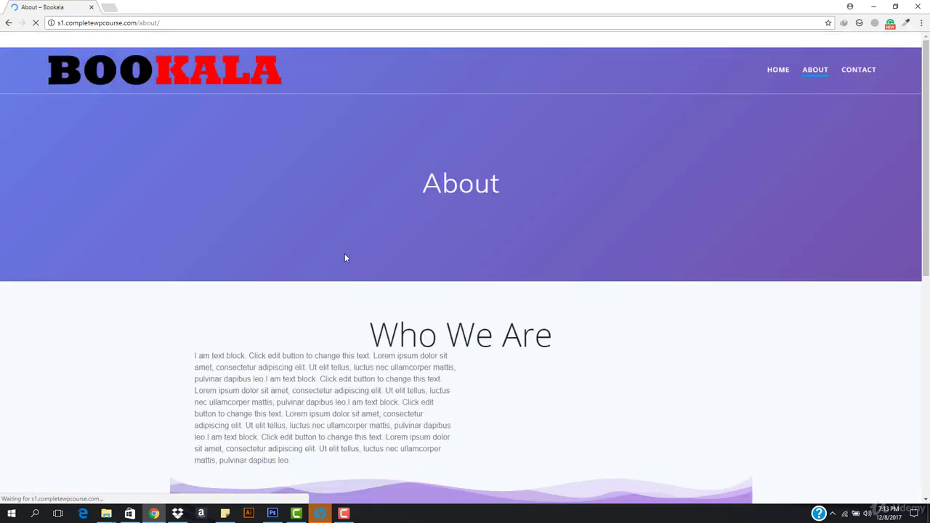
{"action": "scroll", "coordinate": [336, 255], "scroll_direction": "down", "scroll_amount": 3}
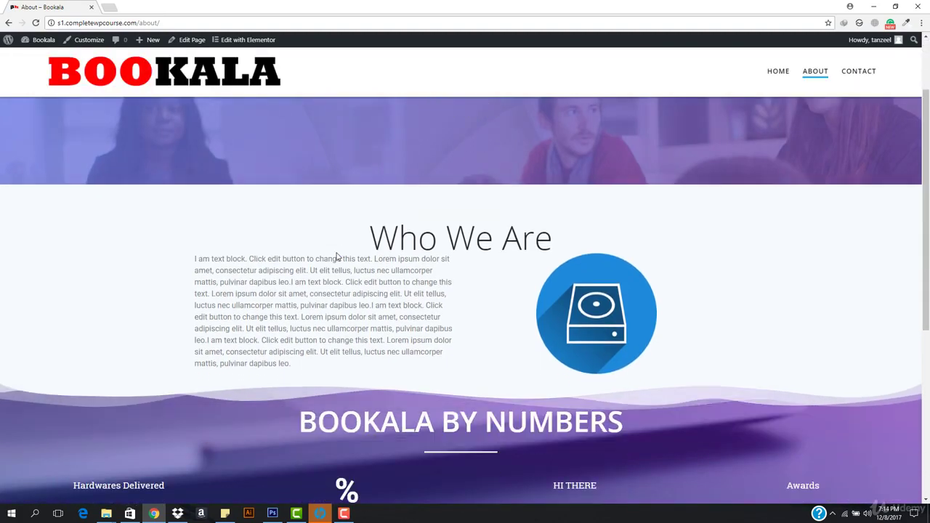
{"action": "scroll", "coordinate": [337, 252], "scroll_direction": "down", "scroll_amount": 2}
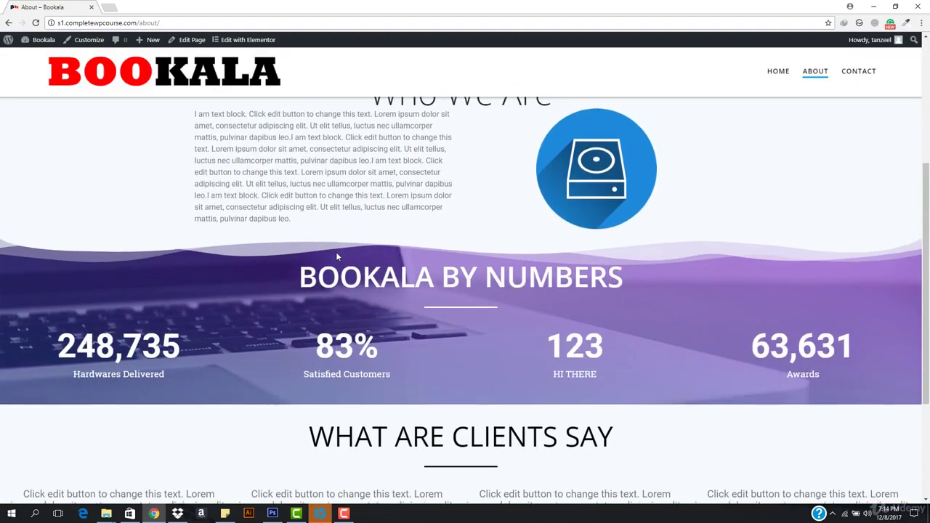
{"action": "scroll", "coordinate": [337, 253], "scroll_direction": "down", "scroll_amount": 1}
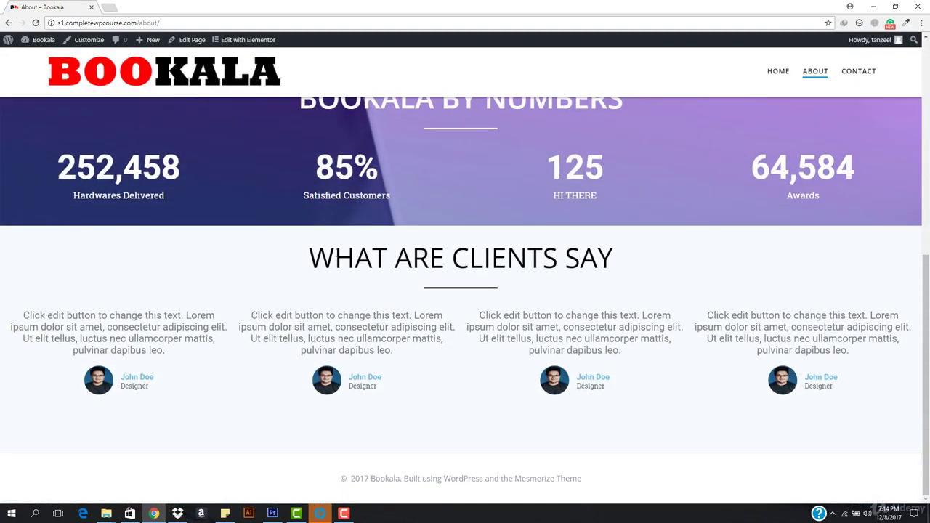
{"action": "left_click", "coordinate": [858, 71]}
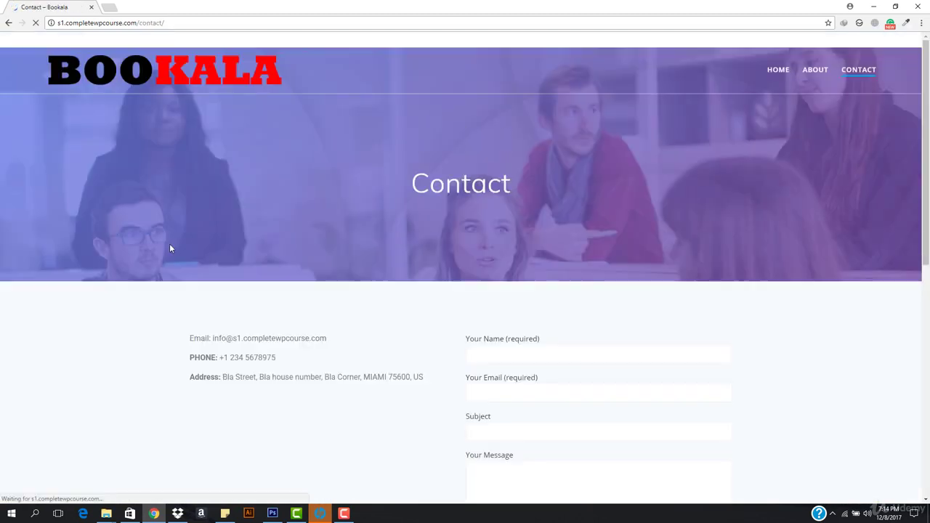
{"action": "scroll", "coordinate": [392, 379], "scroll_direction": "down", "scroll_amount": 2}
{"action": "scroll", "coordinate": [392, 382], "scroll_direction": "down", "scroll_amount": 4}
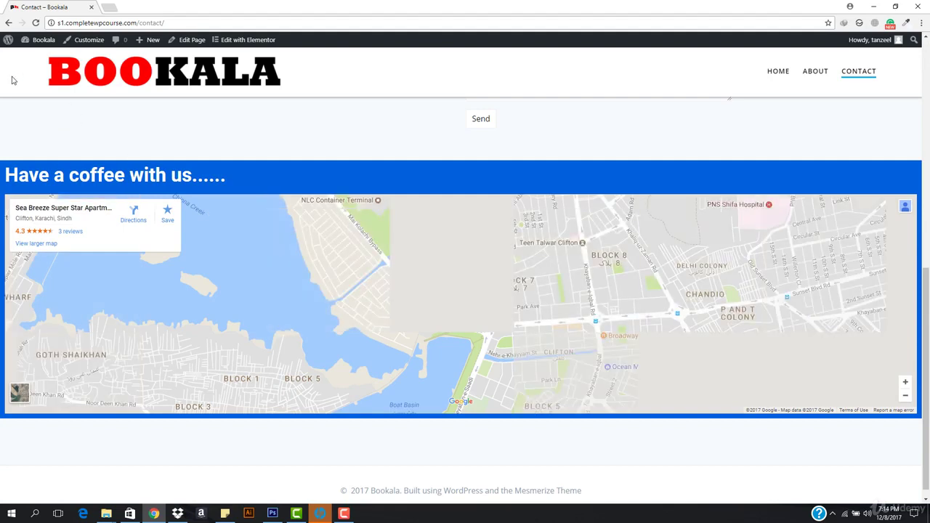
{"action": "left_click", "coordinate": [125, 72]}
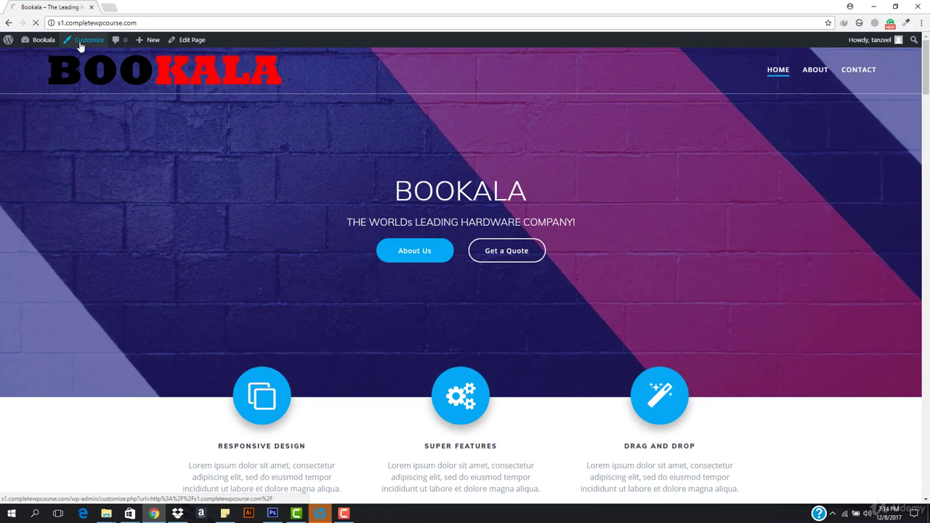
Open the Customizer and go to Bookala's Footer Settings (Simple template, parallax off).
{"action": "left_click", "coordinate": [81, 41]}
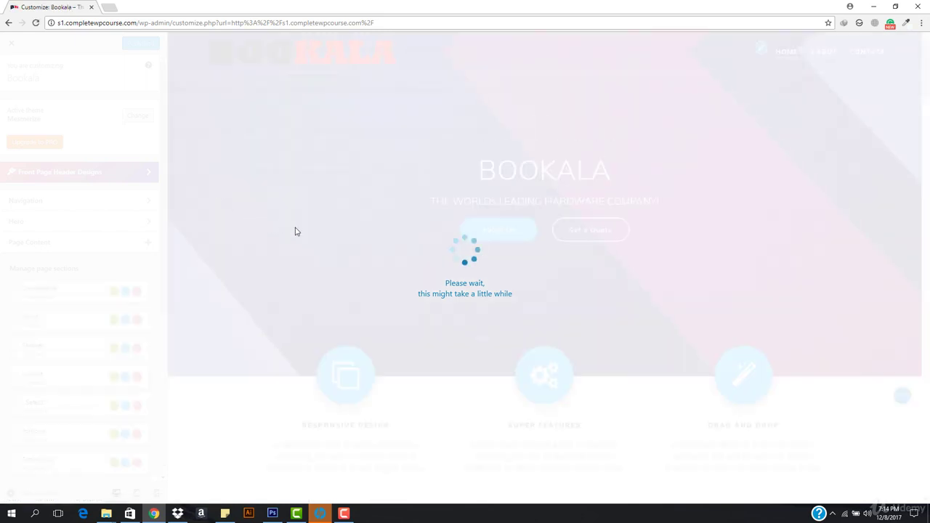
{"action": "scroll", "coordinate": [295, 231], "scroll_direction": "down", "scroll_amount": 5}
{"action": "scroll", "coordinate": [295, 231], "scroll_direction": "down", "scroll_amount": 15}
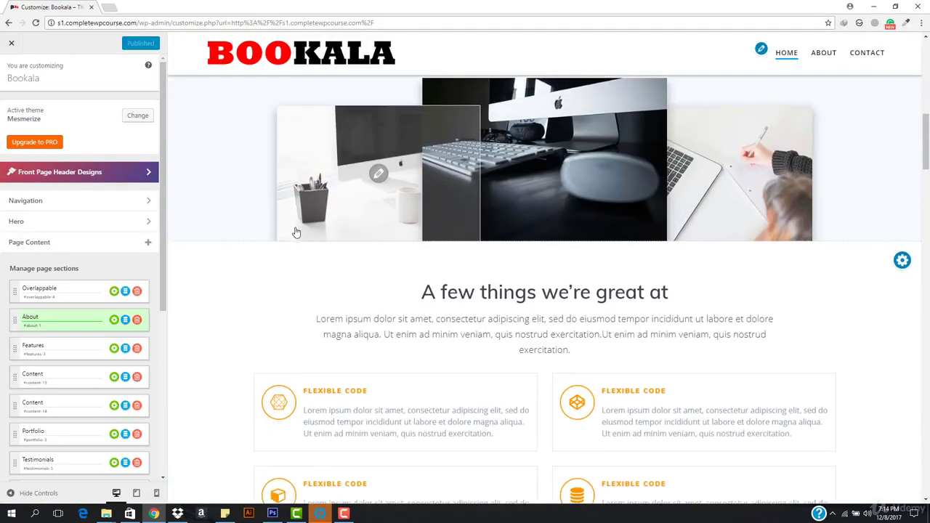
{"action": "scroll", "coordinate": [295, 231], "scroll_direction": "down", "scroll_amount": 15}
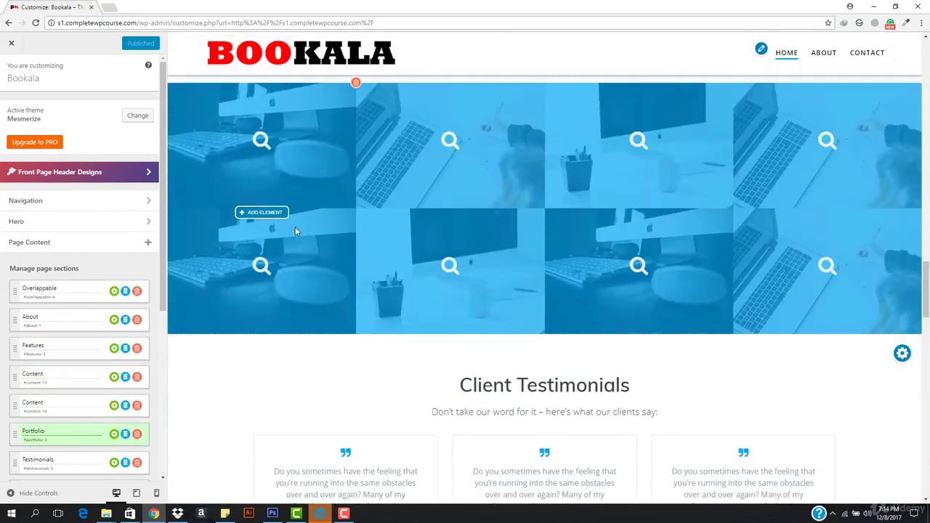
{"action": "scroll", "coordinate": [295, 227], "scroll_direction": "down", "scroll_amount": 10}
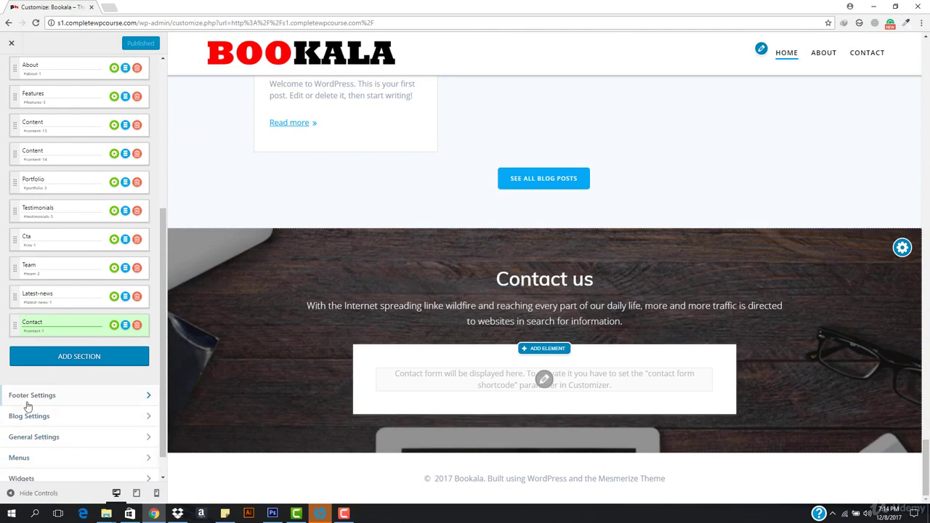
{"action": "scroll", "coordinate": [30, 408], "scroll_direction": "down", "scroll_amount": 1}
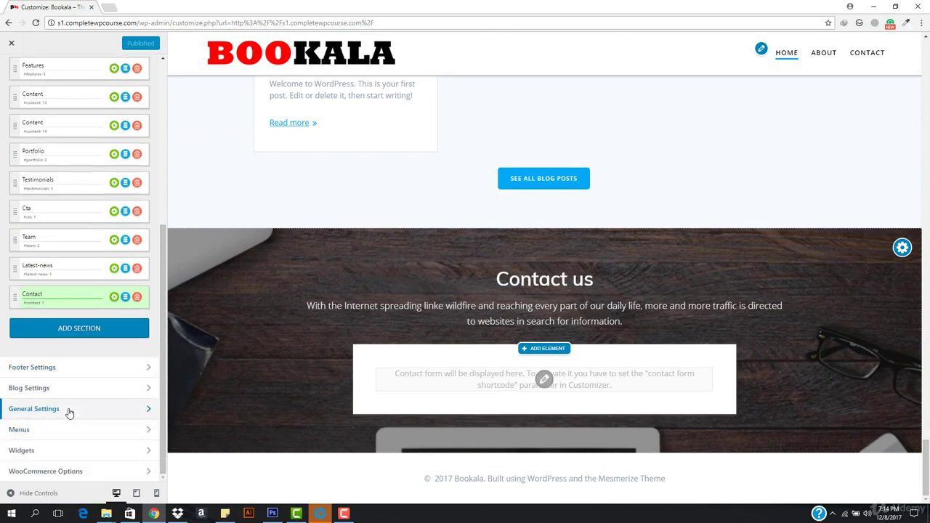
{"action": "left_click", "coordinate": [86, 369]}
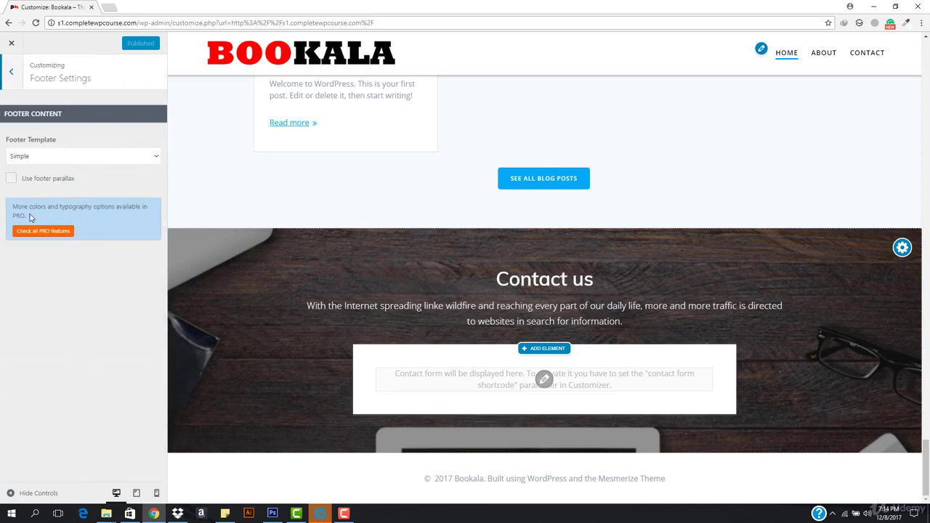
Set the footer template to Contact Boxes, then review the address, email, phone and social icon box settings.
{"action": "left_click", "coordinate": [120, 157]}
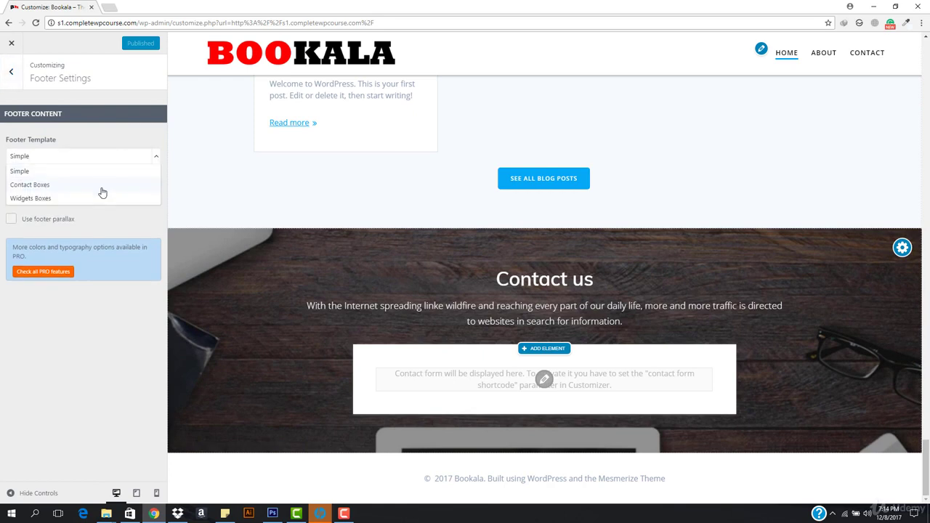
{"action": "left_click", "coordinate": [98, 185]}
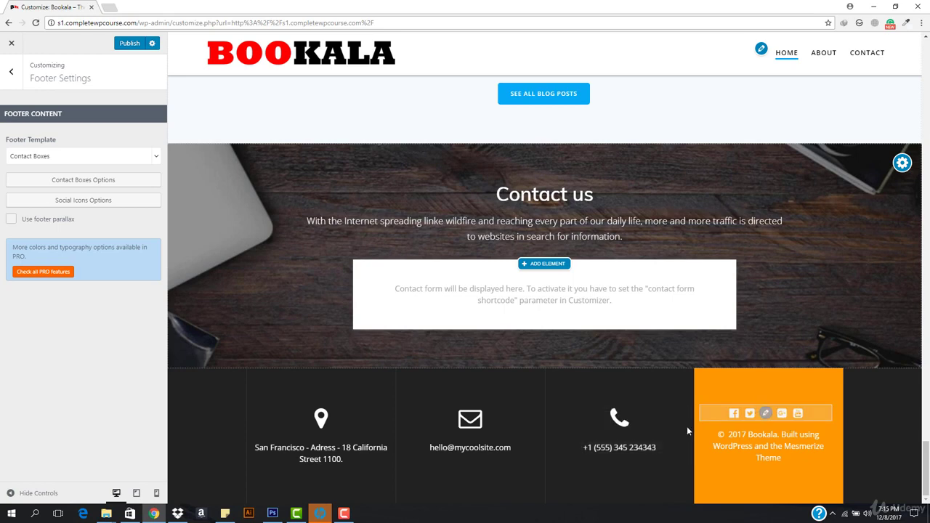
{"action": "left_click", "coordinate": [320, 436]}
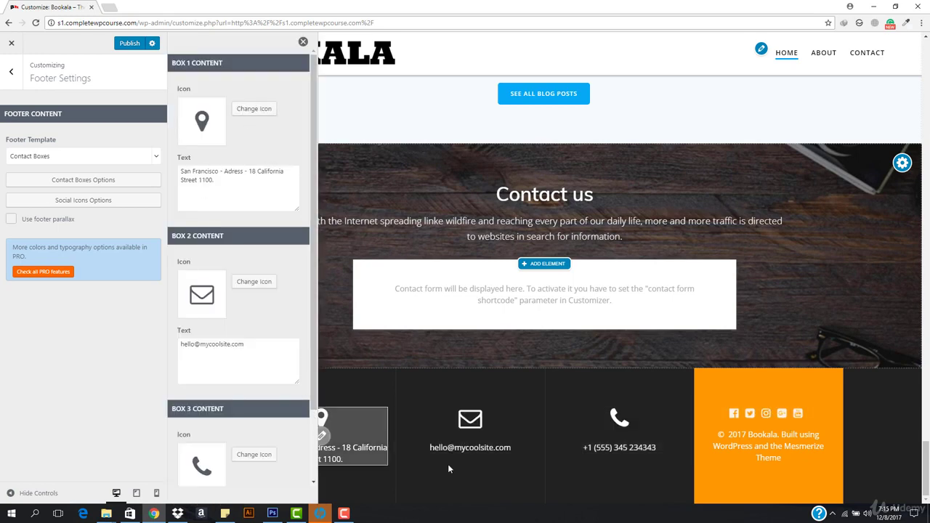
{"action": "left_click", "coordinate": [467, 434]}
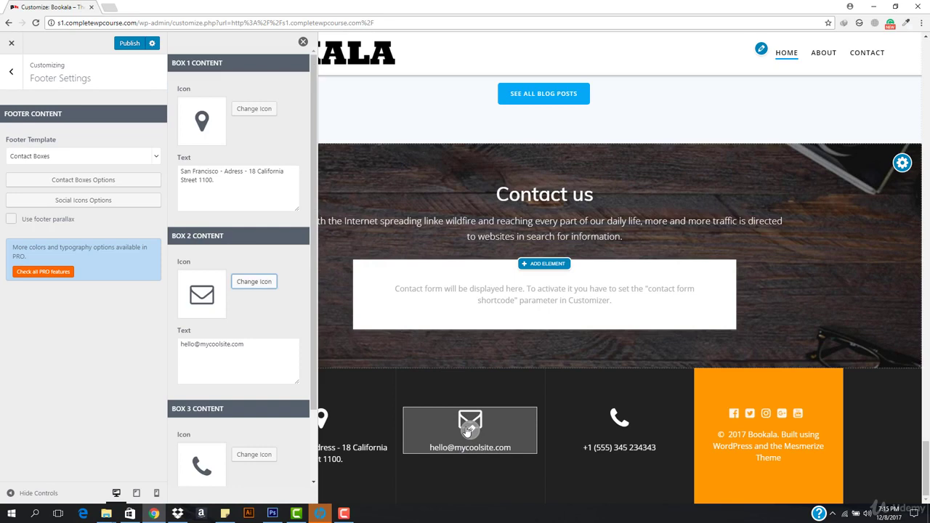
{"action": "left_click", "coordinate": [616, 429]}
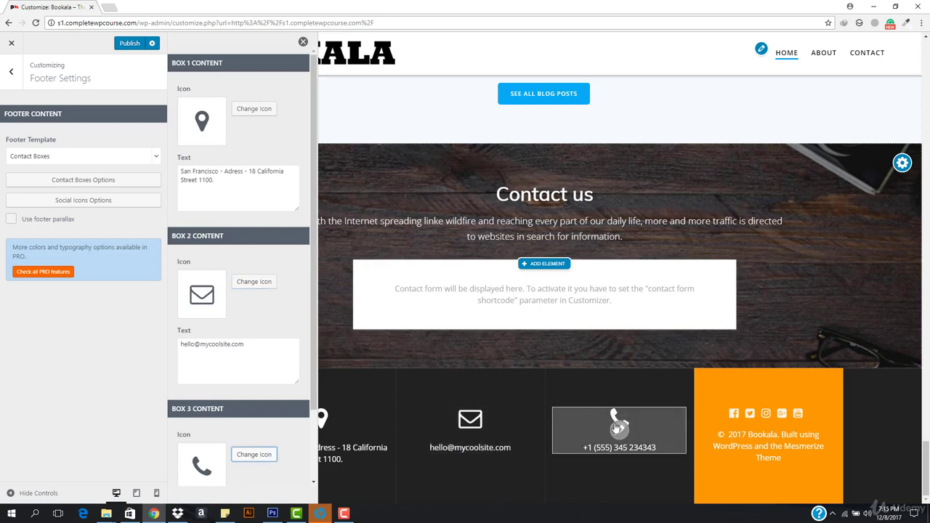
{"action": "left_click", "coordinate": [730, 419]}
{"action": "scroll", "coordinate": [253, 399], "scroll_direction": "down", "scroll_amount": 3}
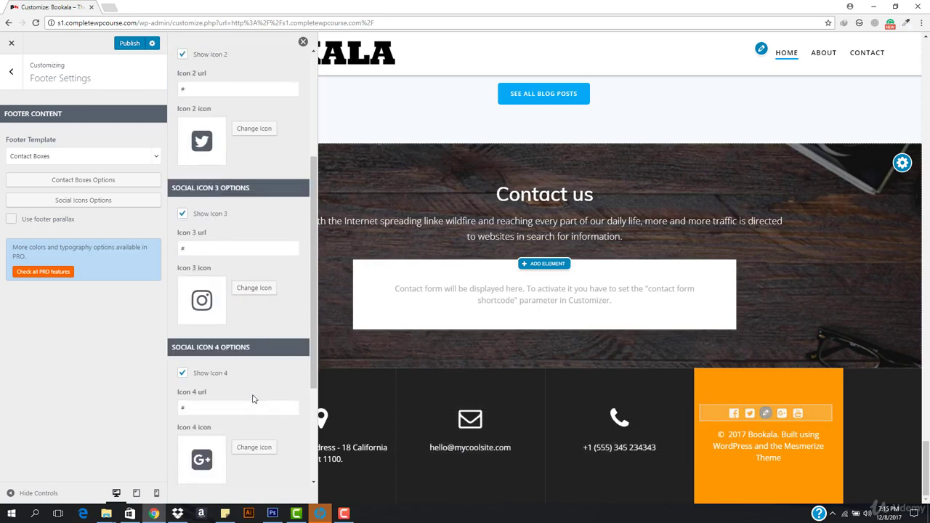
{"action": "scroll", "coordinate": [252, 399], "scroll_direction": "down", "scroll_amount": 1}
{"action": "scroll", "coordinate": [253, 399], "scroll_direction": "up", "scroll_amount": 4}
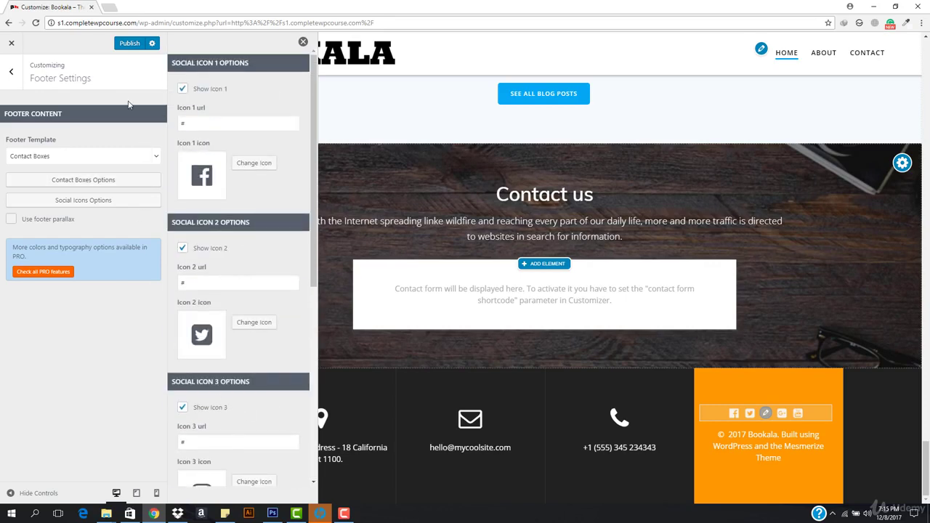
{"action": "left_click", "coordinate": [11, 71]}
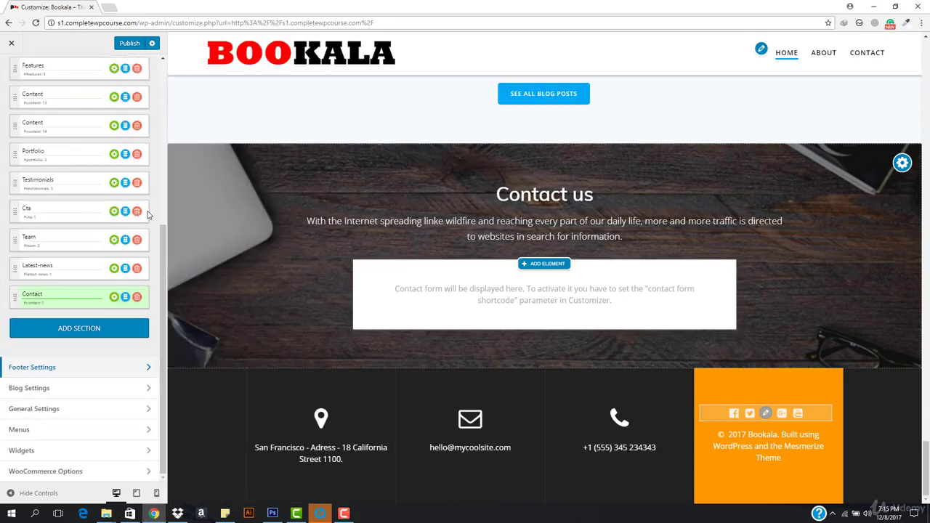
{"action": "scroll", "coordinate": [401, 322], "scroll_direction": "up", "scroll_amount": 7}
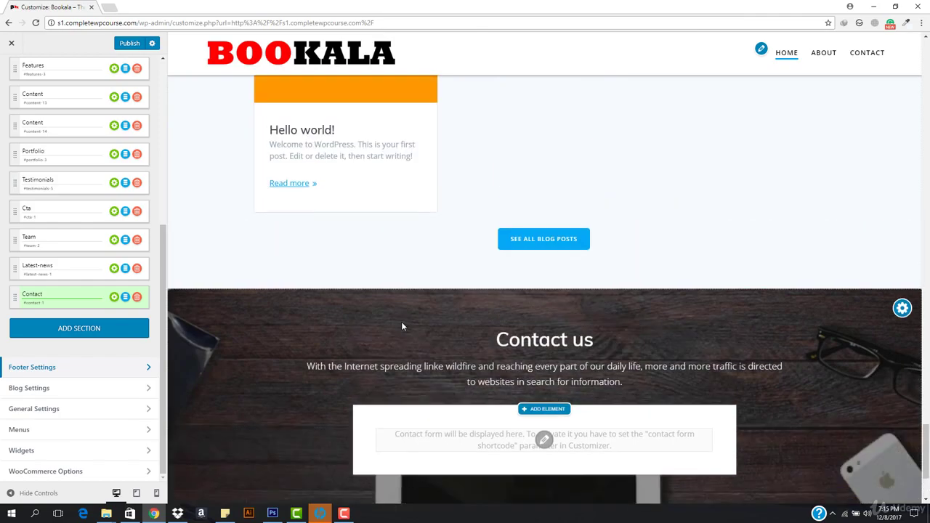
{"action": "scroll", "coordinate": [402, 323], "scroll_direction": "up", "scroll_amount": 15}
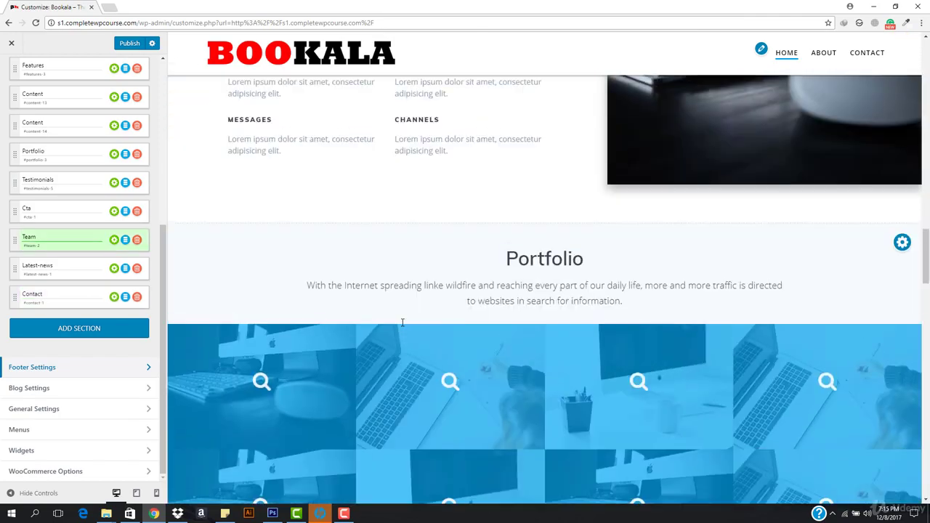
{"action": "scroll", "coordinate": [402, 322], "scroll_direction": "up", "scroll_amount": 15}
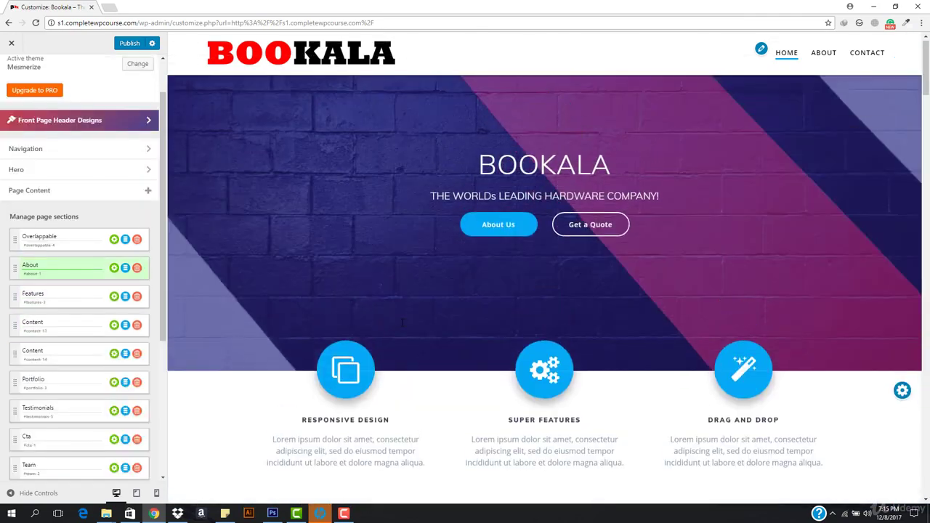